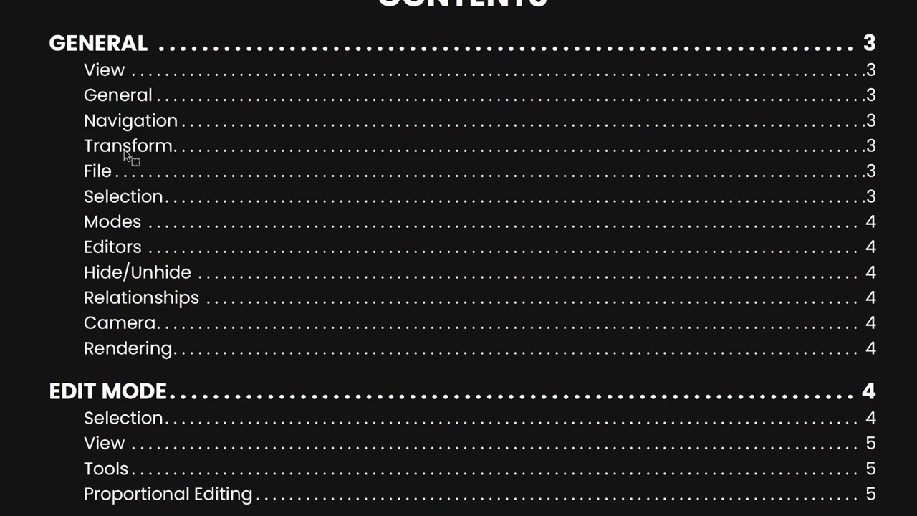
- Jump from the contents list to the shortcut tables and highlight the Animation Playback entry together with its Space* shortcut
{"action": "left_click", "coordinate": [124, 150]}
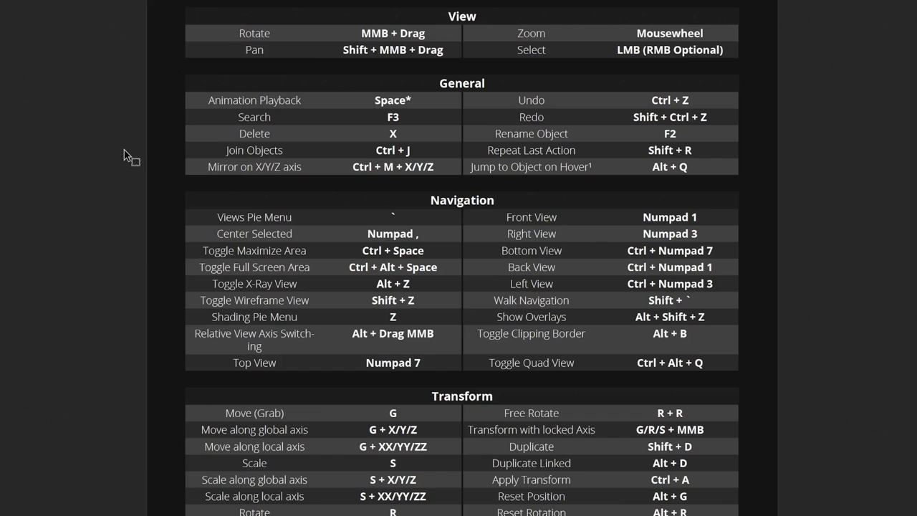
{"action": "left_click_drag", "start_coordinate": [207, 101], "coordinate": [315, 100]}
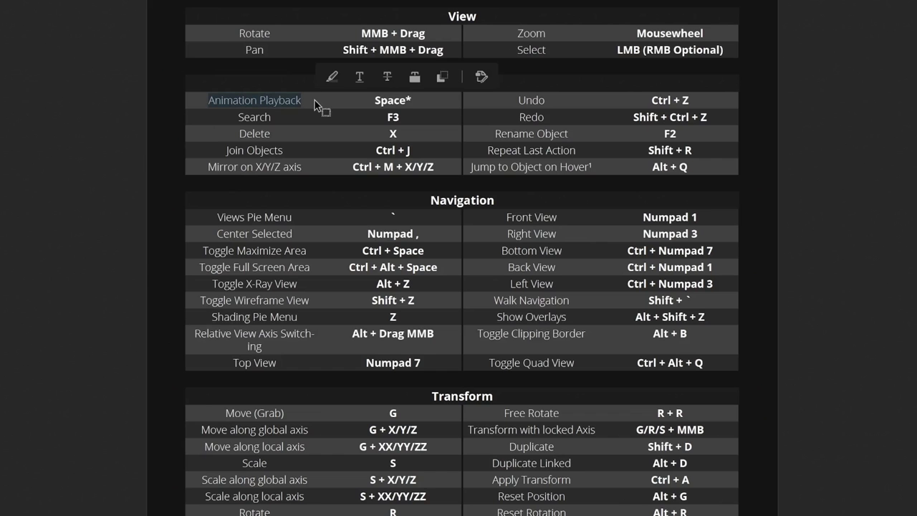
{"action": "left_click", "coordinate": [331, 77]}
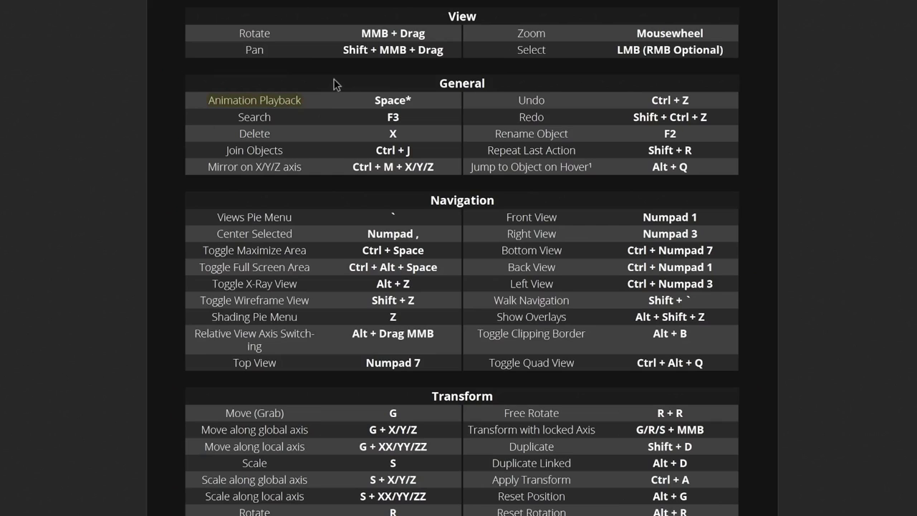
{"action": "left_click_drag", "start_coordinate": [364, 101], "coordinate": [425, 102]}
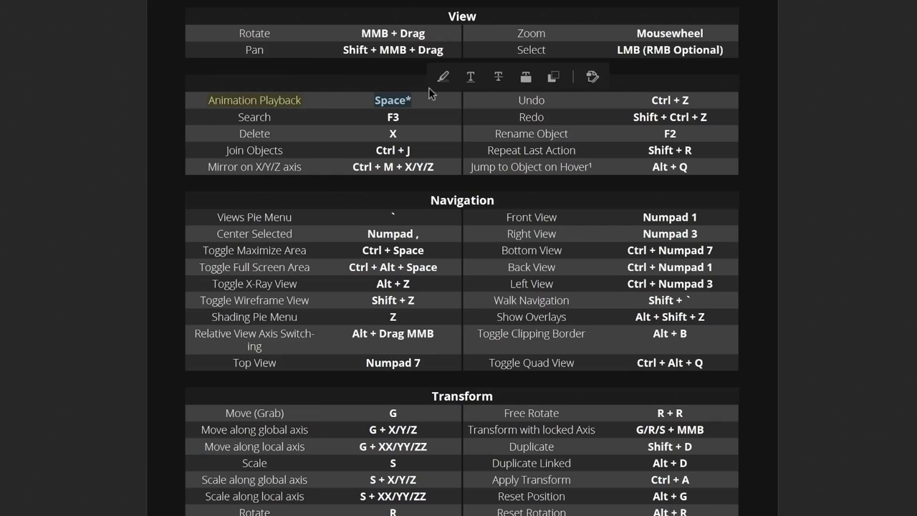
{"action": "left_click", "coordinate": [442, 76]}
{"action": "left_click_drag", "start_coordinate": [195, 249], "coordinate": [284, 242]}
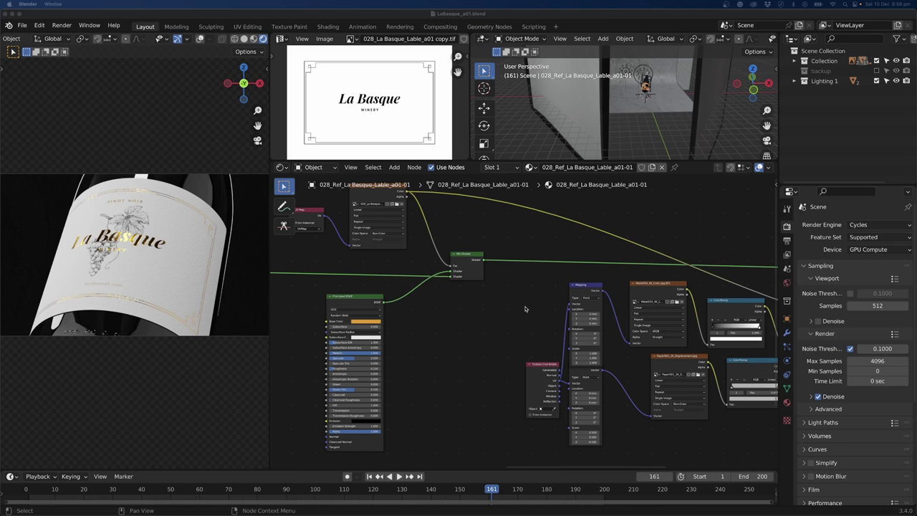
- In Blender, examine the label material's node network, from the mixed shaders and gold foil branch to the displacement nodes and output
{"action": "scroll", "coordinate": [520, 307], "scroll_direction": "down", "scroll_amount": 2}
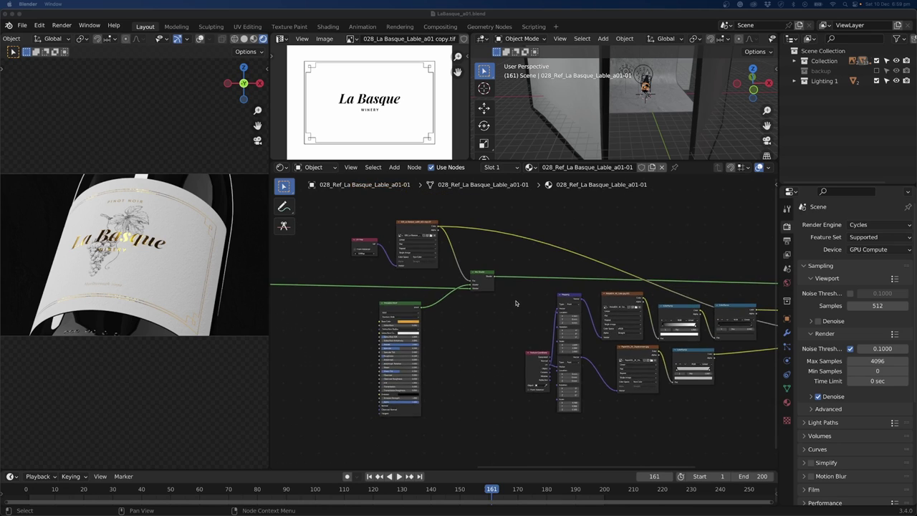
{"action": "middle_click_drag", "start_coordinate": [520, 307], "coordinate": [540, 308]}
{"action": "scroll", "coordinate": [480, 323], "scroll_direction": "up", "scroll_amount": 6}
{"action": "scroll", "coordinate": [461, 303], "scroll_direction": "down", "scroll_amount": 11}
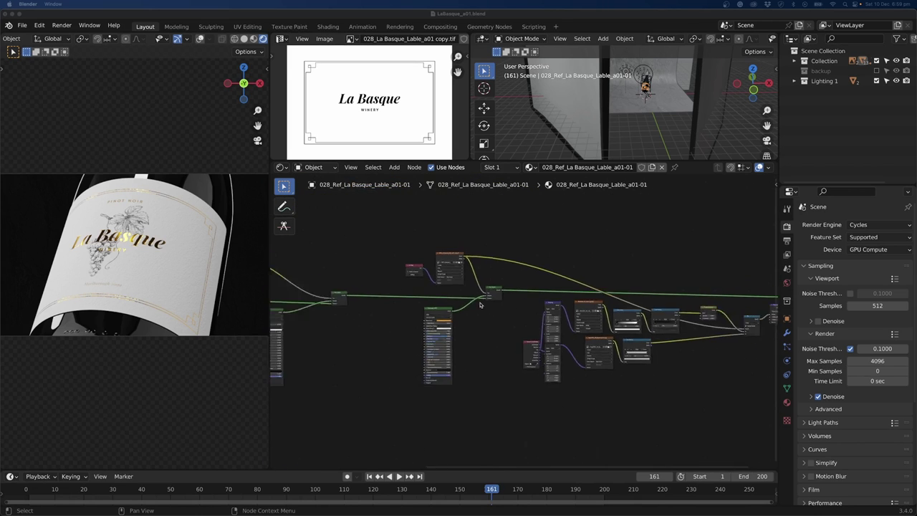
{"action": "scroll", "coordinate": [480, 305], "scroll_direction": "down", "scroll_amount": 9}
{"action": "middle_click_drag", "start_coordinate": [507, 334], "coordinate": [612, 330]}
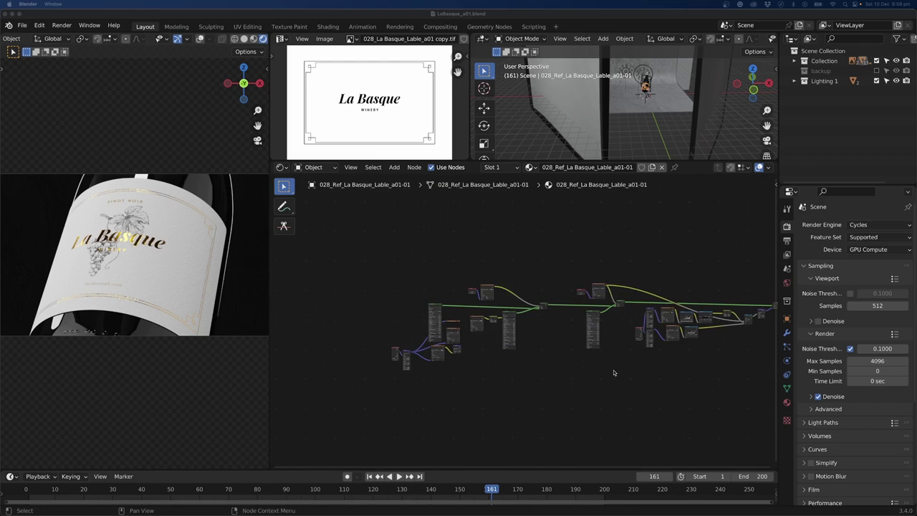
{"action": "middle_click_drag", "start_coordinate": [671, 352], "coordinate": [507, 364]}
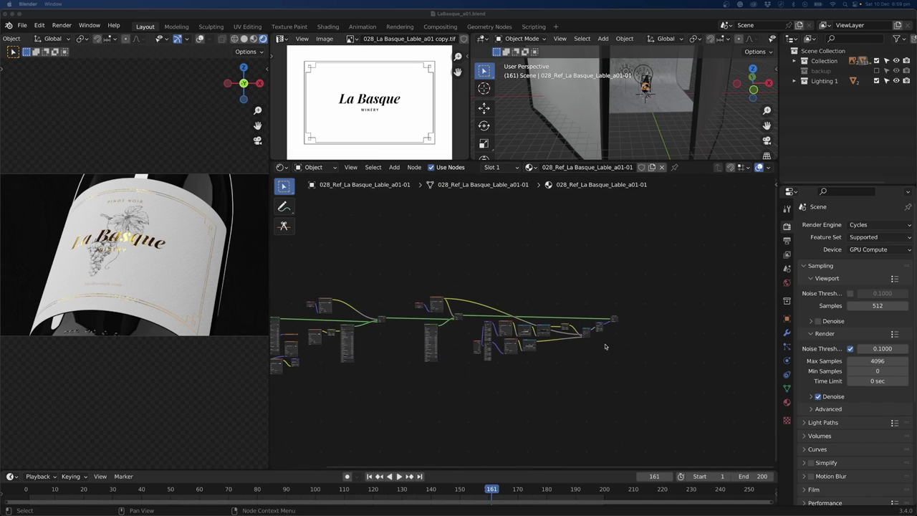
{"action": "scroll", "coordinate": [477, 365], "scroll_direction": "up", "scroll_amount": 7}
{"action": "middle_click_drag", "start_coordinate": [423, 360], "coordinate": [463, 330]}
{"action": "scroll", "coordinate": [405, 348], "scroll_direction": "up", "scroll_amount": 7}
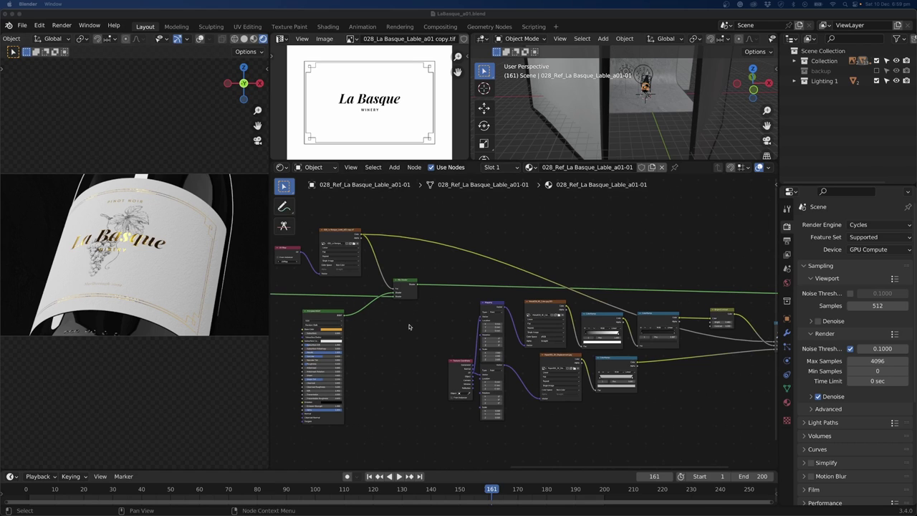
{"action": "middle_click_drag", "start_coordinate": [409, 327], "coordinate": [332, 324]}
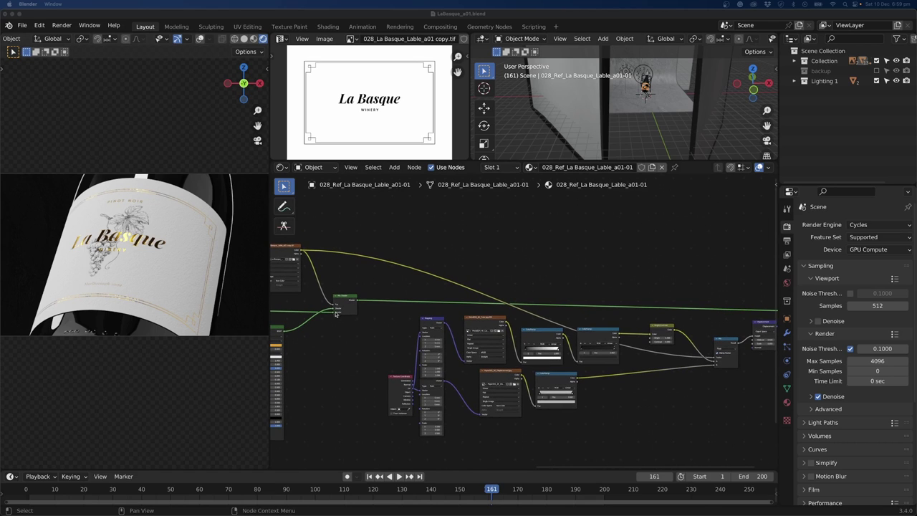
- Make a separate copy of the label material and link the shader feeding the gold foil Mix Shader straight to the Material Output surface
{"action": "left_click", "coordinate": [651, 167]}
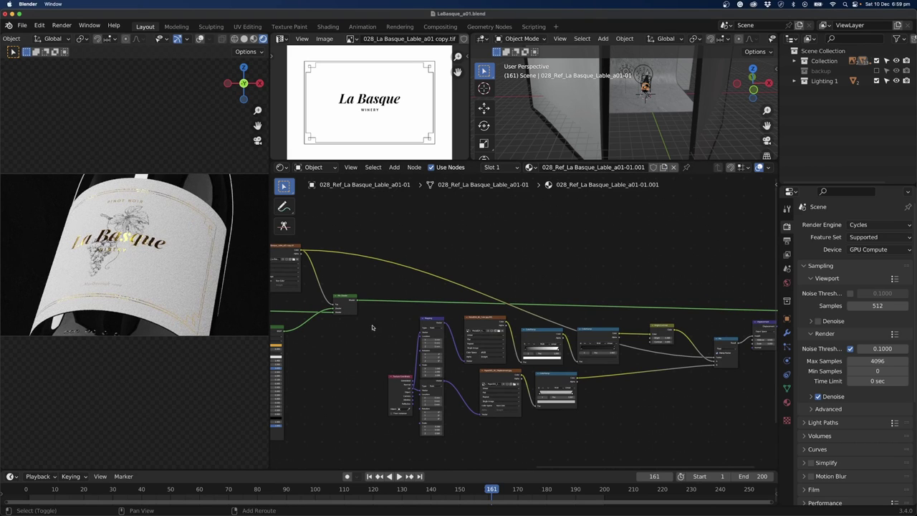
{"action": "middle_click_drag", "start_coordinate": [386, 316], "coordinate": [389, 321]}
{"action": "left_click_drag", "start_coordinate": [334, 319], "coordinate": [643, 318]}
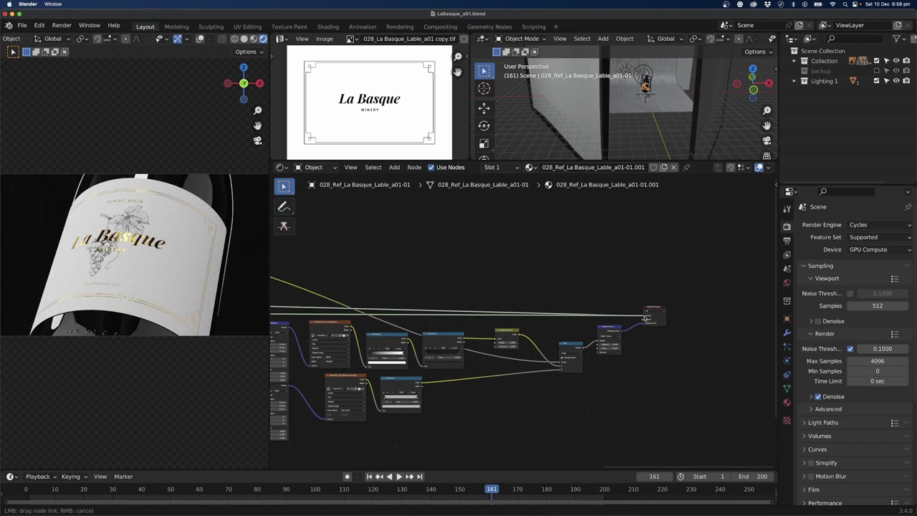
- Delete the gold foil nodes with their Mix Shader and the whole displacement branch from the copied material
{"action": "scroll", "coordinate": [474, 360], "scroll_direction": "left", "scroll_amount": 8}
{"action": "scroll", "coordinate": [474, 359], "scroll_direction": "left", "scroll_amount": 8}
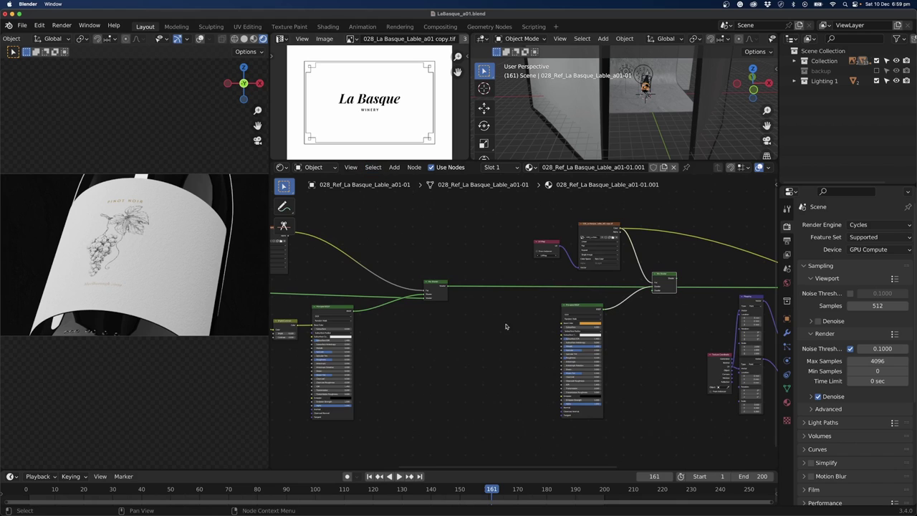
{"action": "scroll", "coordinate": [446, 334], "scroll_direction": "right", "scroll_amount": 6}
{"action": "left_click_drag", "start_coordinate": [354, 200], "coordinate": [450, 282]}
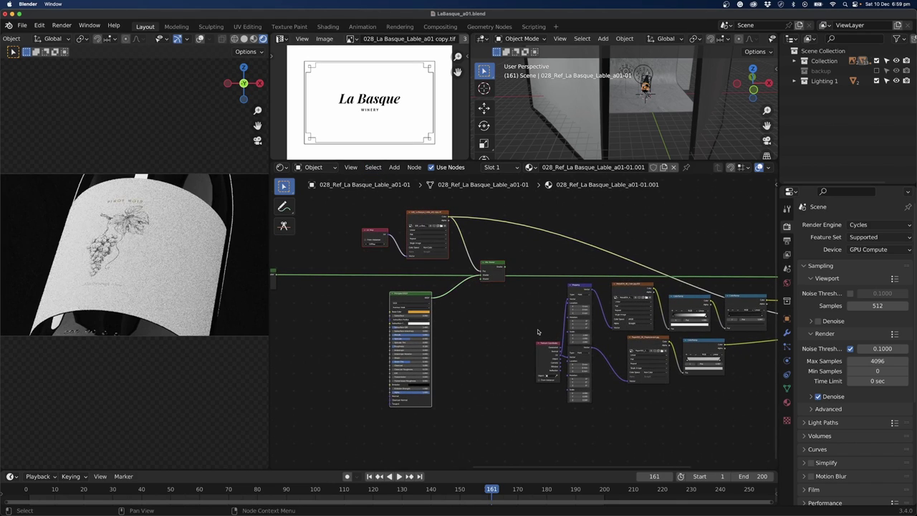
{"action": "scroll", "coordinate": [649, 407], "scroll_direction": "right", "scroll_amount": 6}
{"action": "left_click_drag", "start_coordinate": [719, 387], "coordinate": [368, 261]}
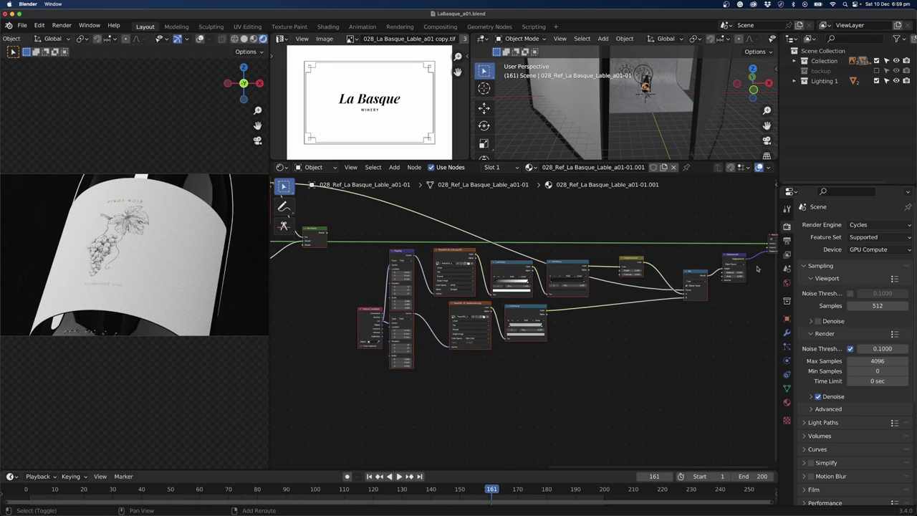
{"action": "key", "text": "x"}
{"action": "key", "text": "Home"}
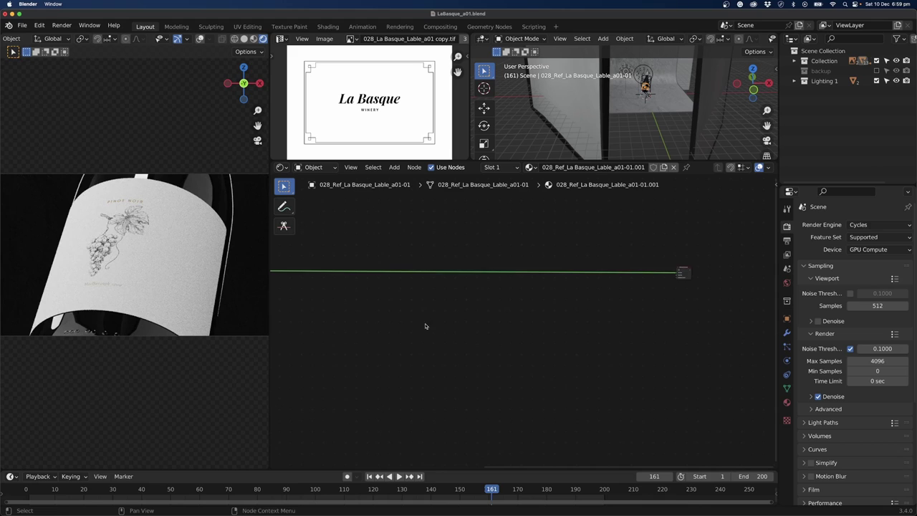
- Add a UV Map node beside the 028_La Basque_Lable_a01 copy.tif image texture node
{"action": "middle_click_drag", "start_coordinate": [425, 326], "coordinate": [603, 348]}
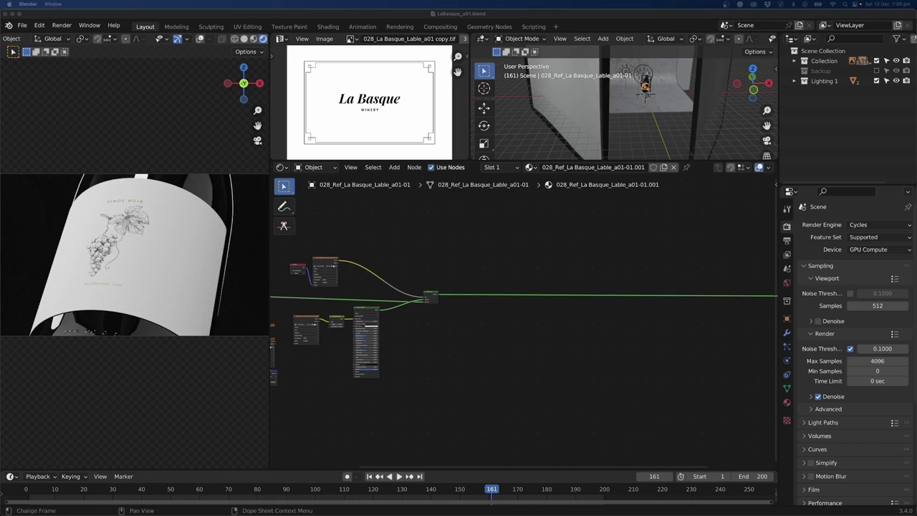
{"action": "scroll", "coordinate": [523, 322], "scroll_direction": "up", "scroll_amount": 3}
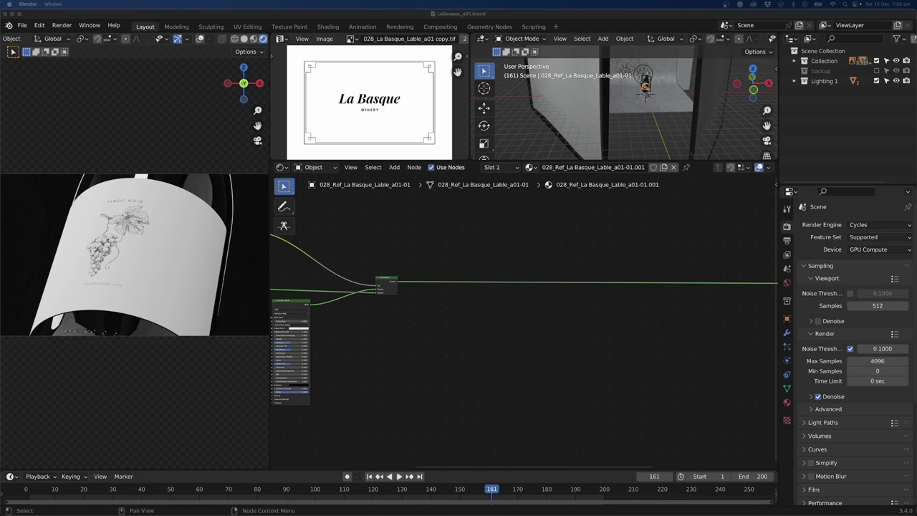
{"action": "scroll", "coordinate": [393, 325], "scroll_direction": "left", "scroll_amount": 5}
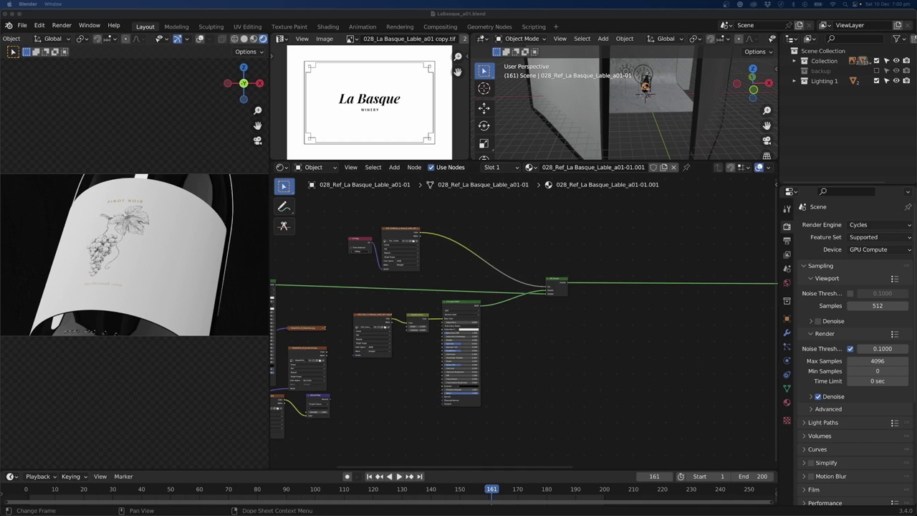
{"action": "scroll", "coordinate": [522, 372], "scroll_direction": "right", "scroll_amount": 3}
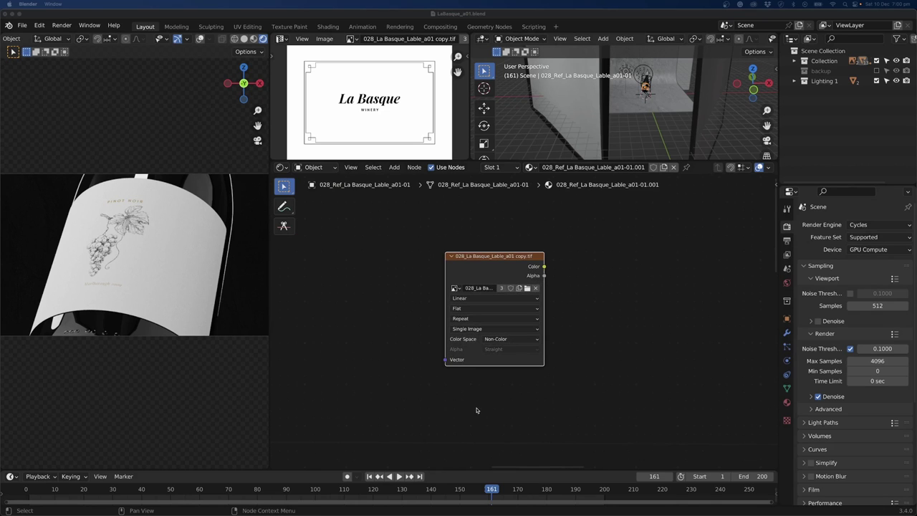
{"action": "scroll", "coordinate": [476, 409], "scroll_direction": "up", "scroll_amount": 2}
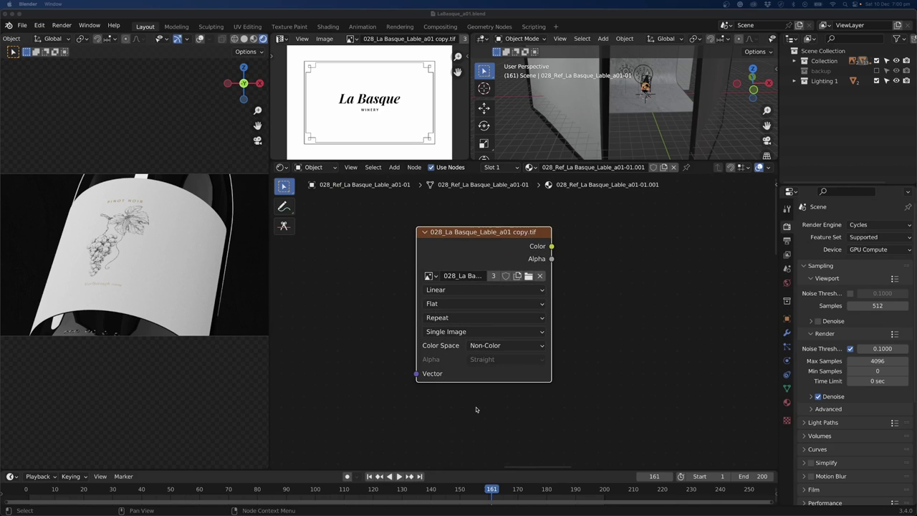
{"action": "middle_click_drag", "start_coordinate": [469, 413], "coordinate": [548, 417]}
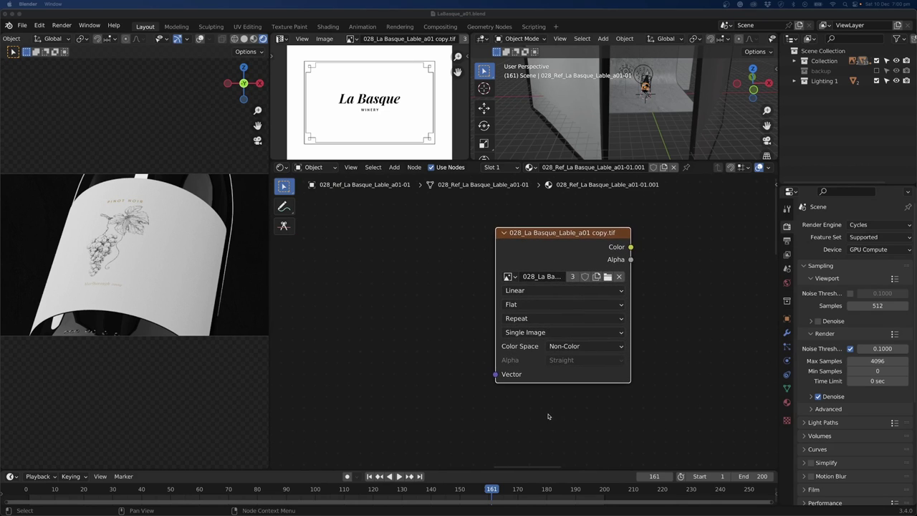
{"action": "left_click", "coordinate": [386, 305]}
{"action": "key", "text": "shift+a"}
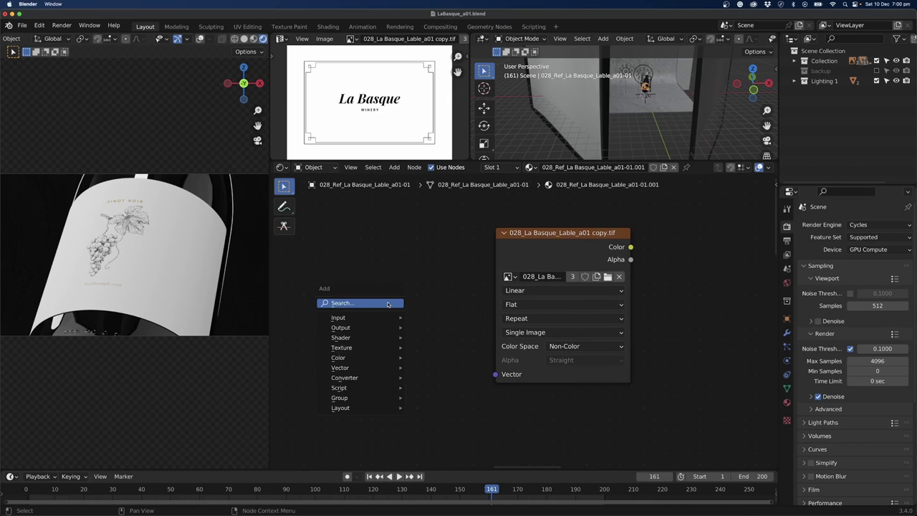
{"action": "left_click", "coordinate": [386, 303]}
{"action": "type", "text": "uv"}
{"action": "key", "text": "Return"}
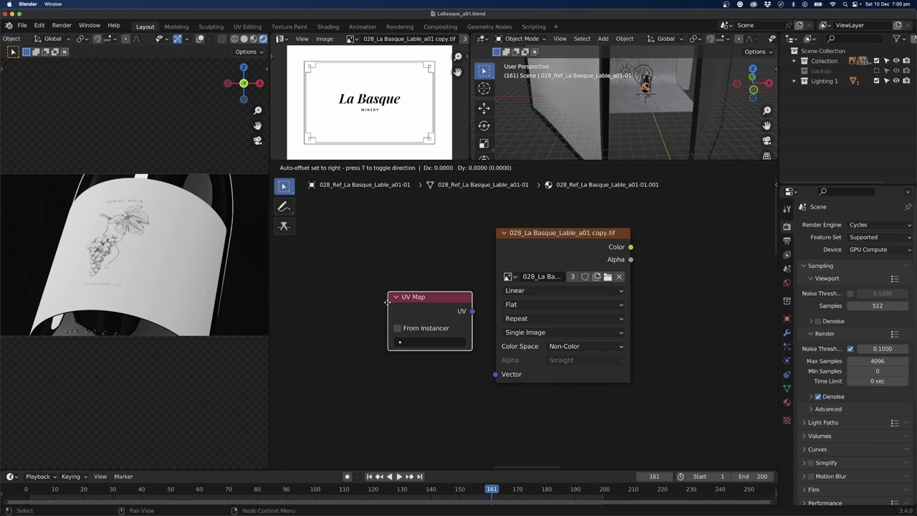
{"action": "left_click", "coordinate": [355, 307]}
- Connect the UV Map node to the image texture's Vector input and choose UVMap as its map
{"action": "left_click_drag", "start_coordinate": [432, 318], "coordinate": [435, 300]}
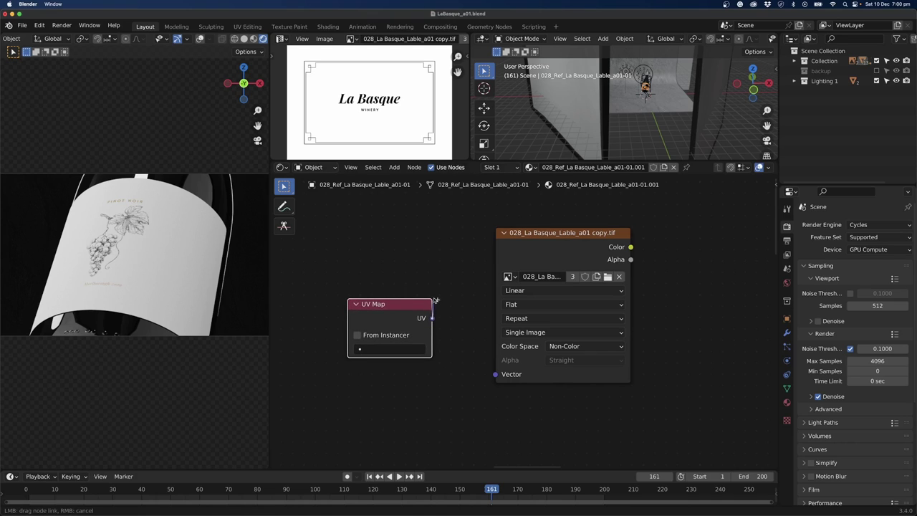
{"action": "left_click_drag", "start_coordinate": [453, 338], "coordinate": [495, 374]}
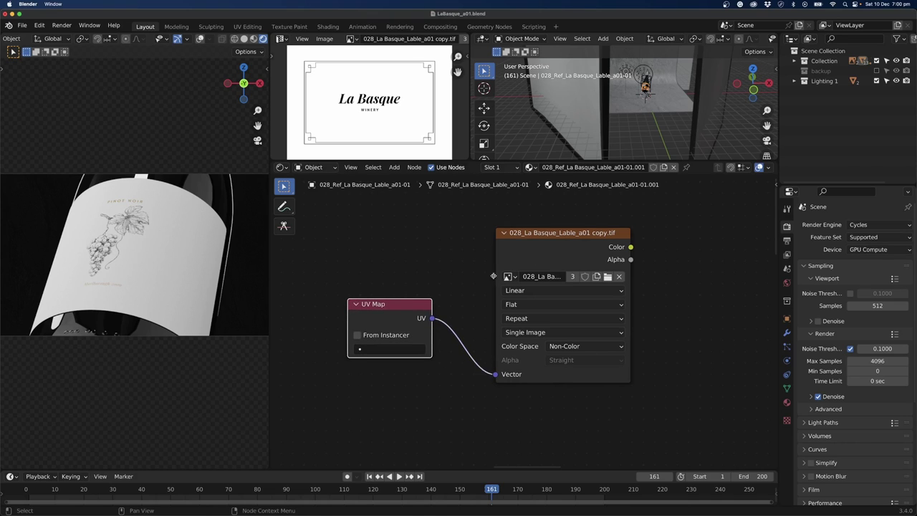
{"action": "left_click", "coordinate": [382, 350]}
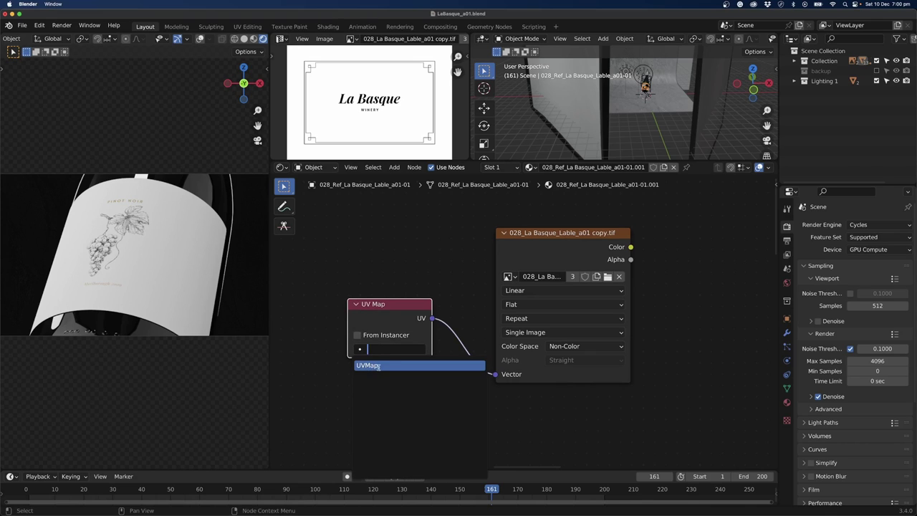
{"action": "left_click", "coordinate": [378, 366]}
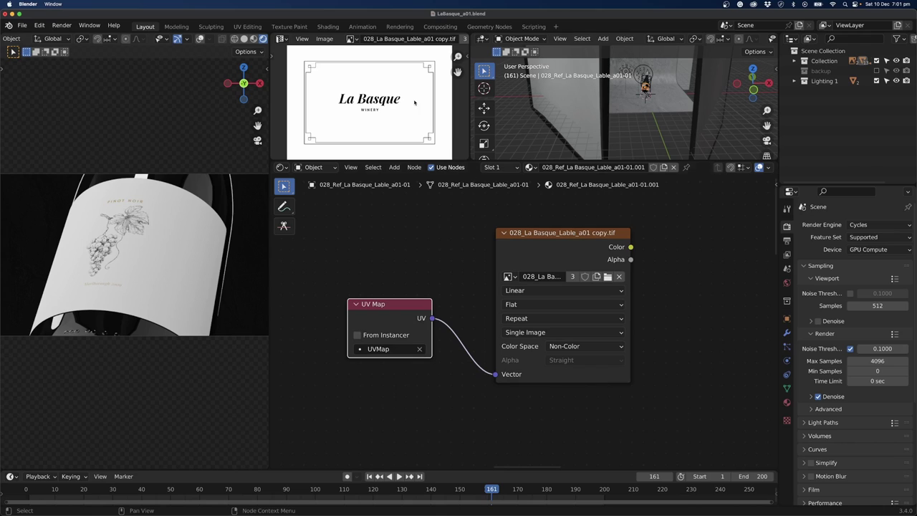
- Add a Mix Shader node beyond the 028_La Basque_Lable_a01 copy.tif image texture, near the shader line to the Material Output
{"action": "scroll", "coordinate": [406, 98], "scroll_direction": "down", "scroll_amount": 2}
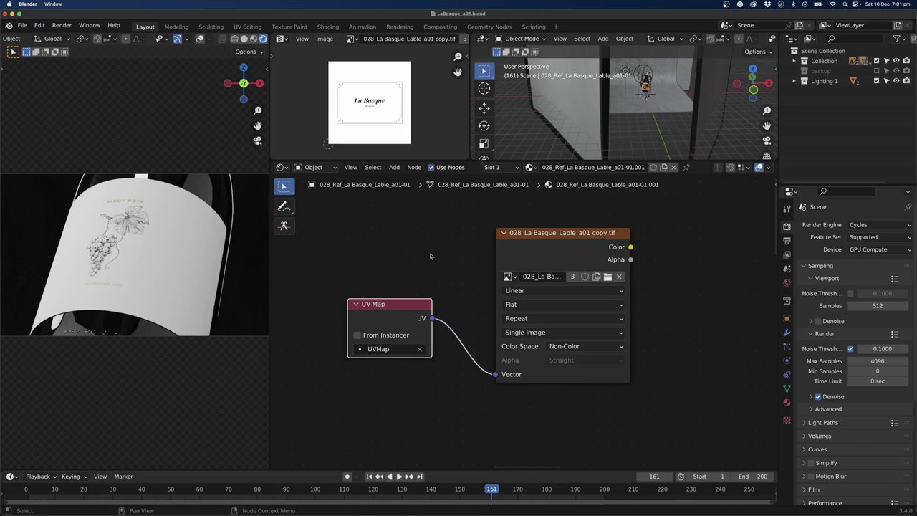
{"action": "scroll", "coordinate": [379, 260], "scroll_direction": "down", "scroll_amount": 1}
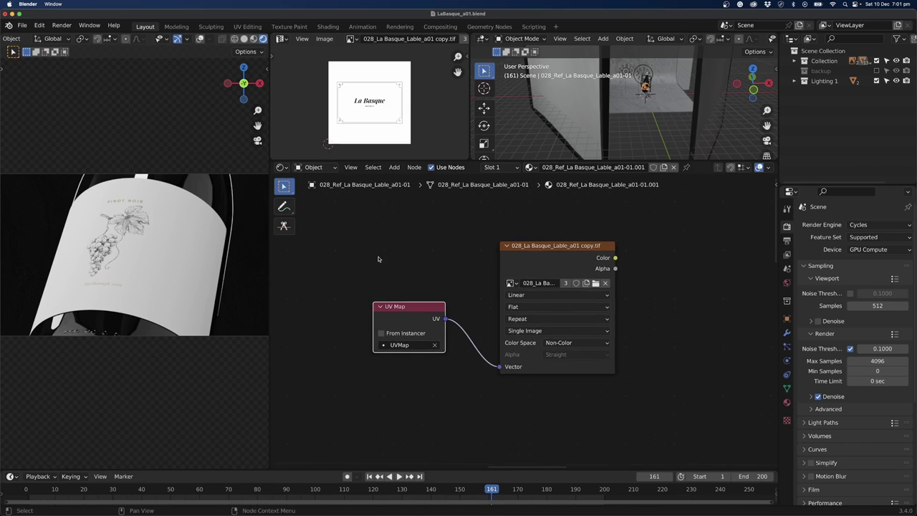
{"action": "scroll", "coordinate": [377, 262], "scroll_direction": "down", "scroll_amount": 2, "text": "ctrl"}
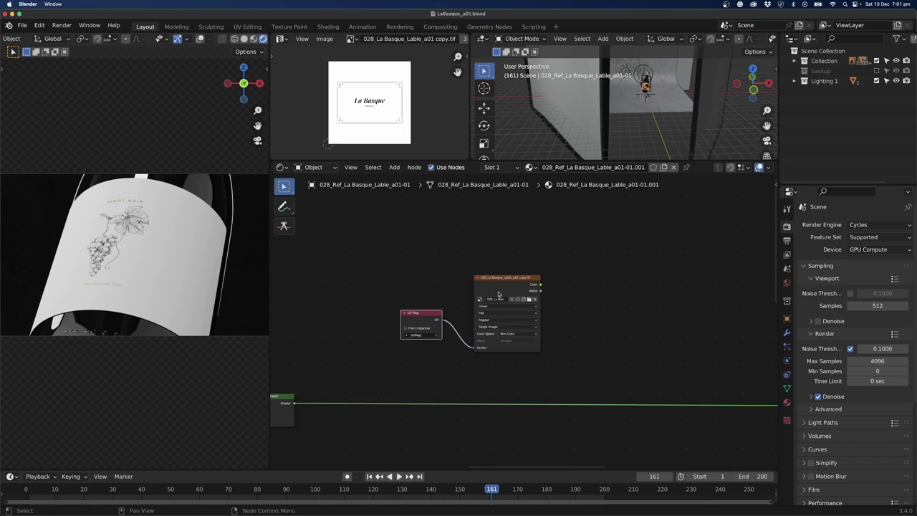
{"action": "middle_click_drag", "start_coordinate": [586, 298], "coordinate": [489, 255], "text": "shift"}
{"action": "scroll", "coordinate": [454, 287], "scroll_direction": "up", "scroll_amount": 4}
{"action": "key", "text": "shift+a"}
{"action": "left_click", "coordinate": [428, 264]}
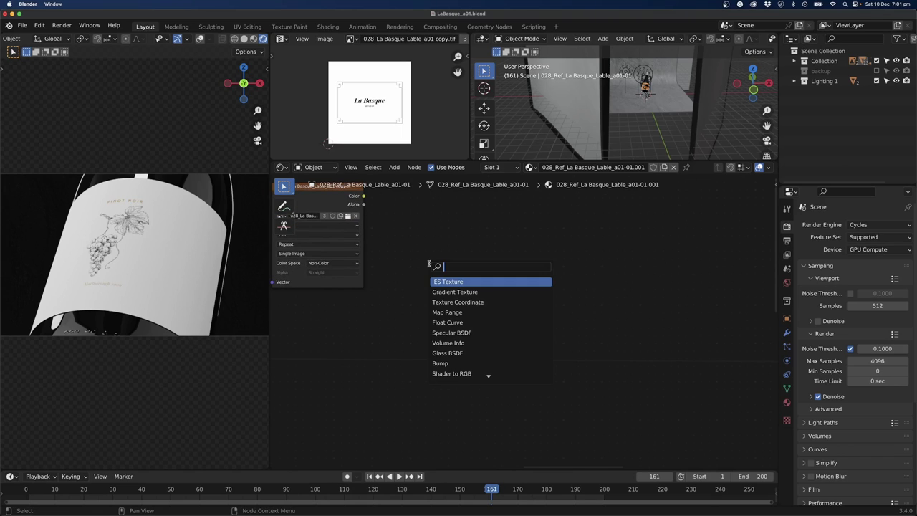
{"action": "type", "text": "a"}
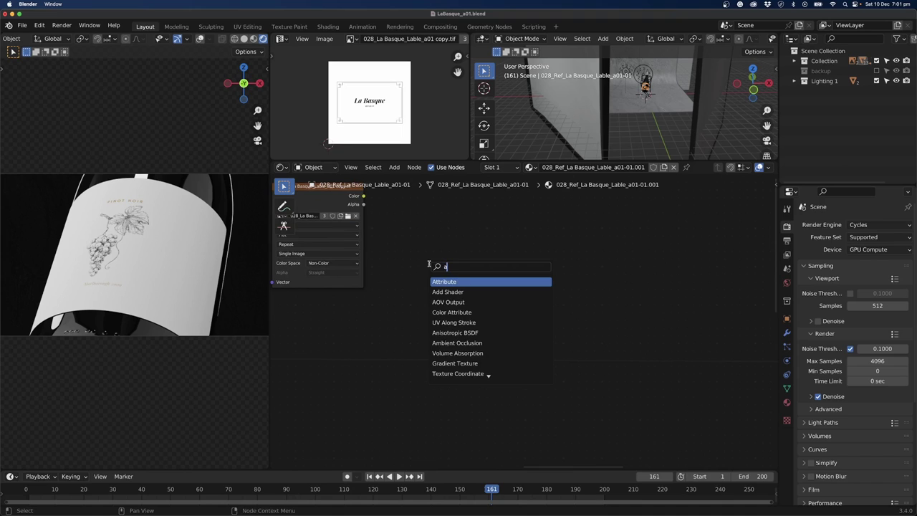
{"action": "key", "text": "BackSpace"}
{"action": "type", "text": "mi"}
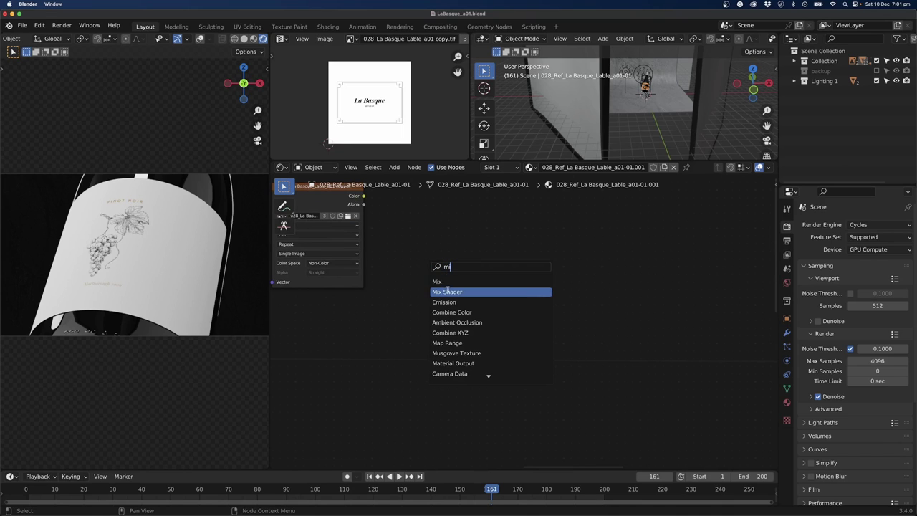
{"action": "left_click", "coordinate": [448, 292]}
{"action": "left_click", "coordinate": [486, 364]}
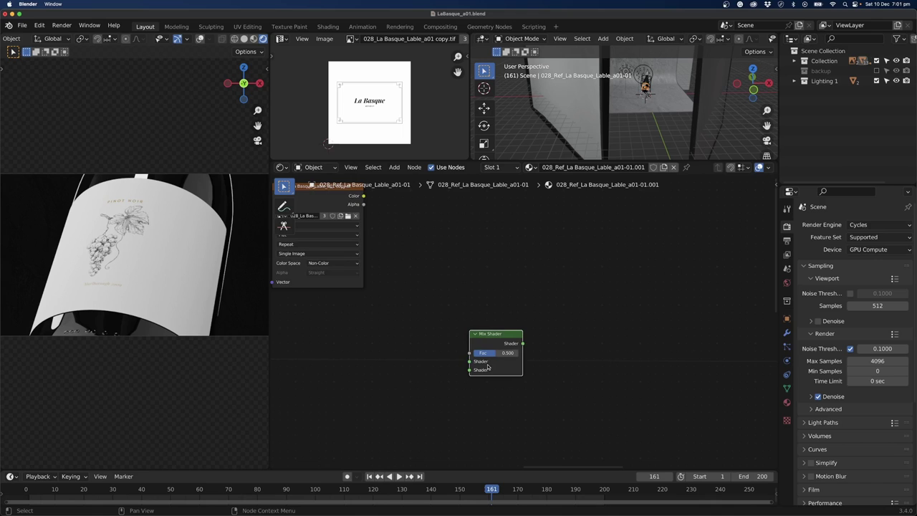
- Link the existing label shader into the new Mix Shader's first Shader input and its output to the Material Output surface
{"action": "scroll", "coordinate": [494, 343], "scroll_direction": "down", "scroll_amount": 4}
{"action": "middle_click_drag", "start_coordinate": [502, 335], "coordinate": [541, 330], "text": "shift"}
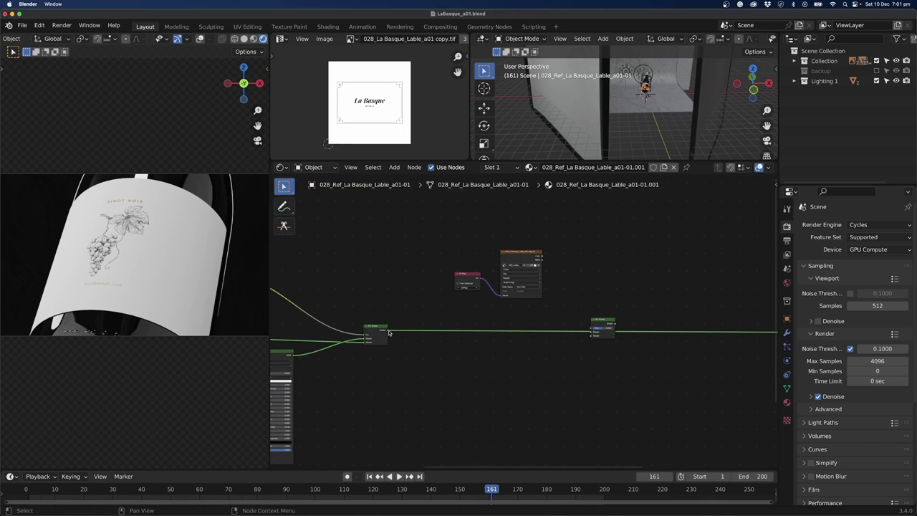
{"action": "left_click_drag", "start_coordinate": [389, 333], "coordinate": [605, 314]}
{"action": "middle_click_drag", "start_coordinate": [591, 359], "coordinate": [364, 327], "text": "shift"}
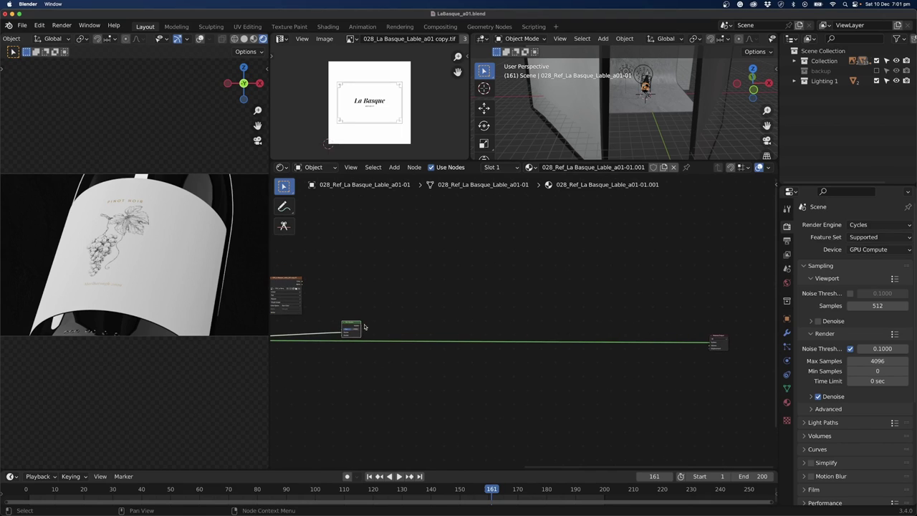
{"action": "left_click_drag", "start_coordinate": [361, 328], "coordinate": [710, 342]}
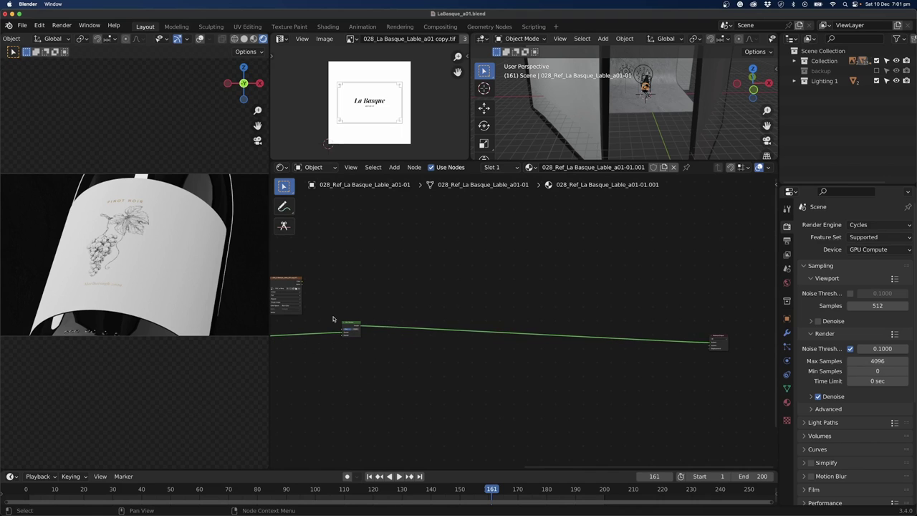
{"action": "left_click_drag", "start_coordinate": [353, 325], "coordinate": [358, 330]}
- Connect the Color output of the 028_La Basque_Lable_a01 copy.tif texture to the new Mix Shader's Fac input
{"action": "middle_click_drag", "start_coordinate": [325, 352], "coordinate": [618, 348]}
{"action": "middle_click_drag", "start_coordinate": [501, 402], "coordinate": [657, 371]}
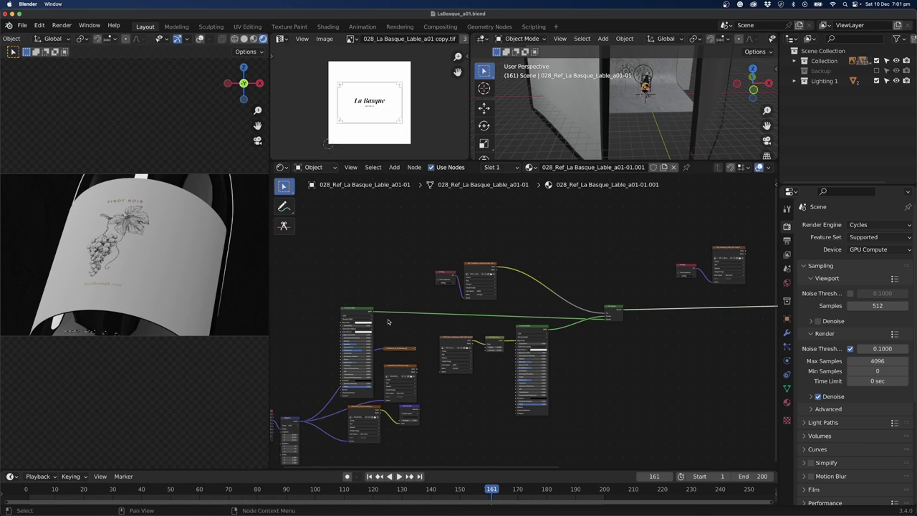
{"action": "scroll", "coordinate": [387, 322], "scroll_direction": "up", "scroll_amount": 2}
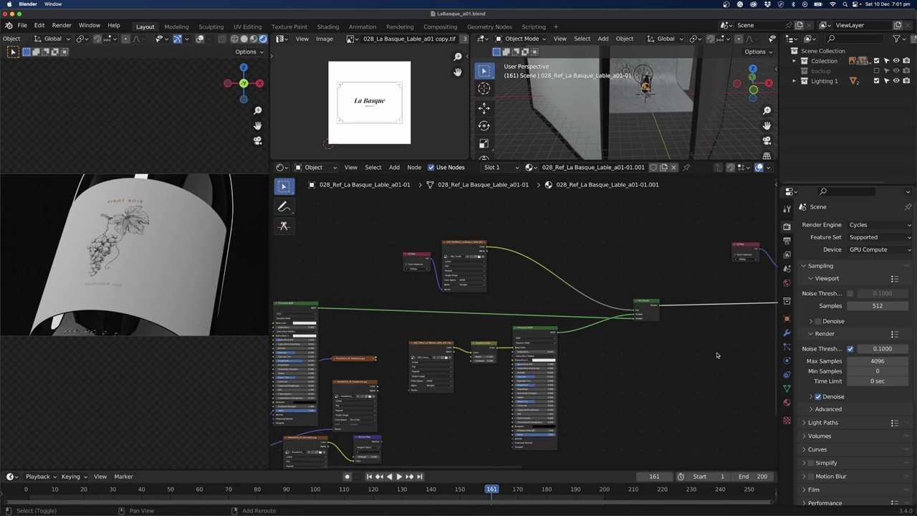
{"action": "middle_click_drag", "start_coordinate": [719, 354], "coordinate": [352, 339]}
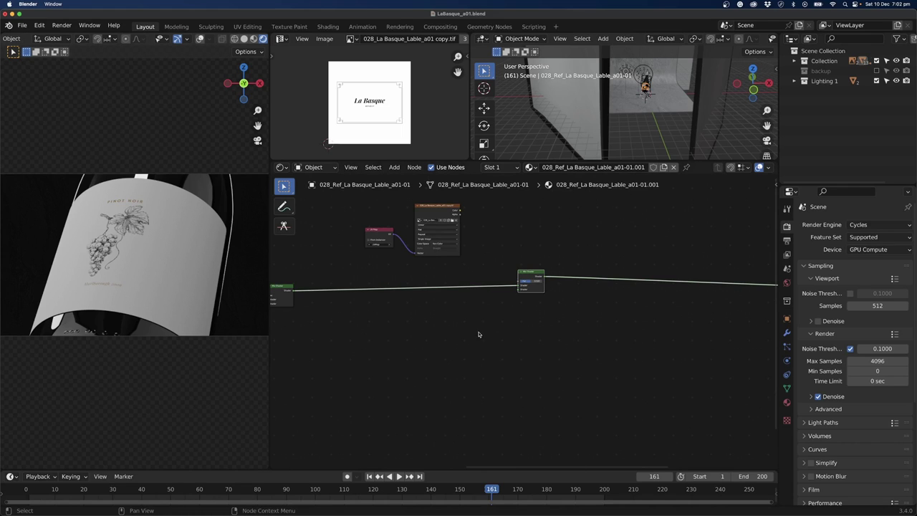
{"action": "scroll", "coordinate": [517, 332], "scroll_direction": "up", "scroll_amount": 4}
{"action": "middle_click_drag", "start_coordinate": [445, 312], "coordinate": [481, 341], "text": "shift"}
{"action": "scroll", "coordinate": [481, 341], "scroll_direction": "up", "scroll_amount": 3, "text": "shift"}
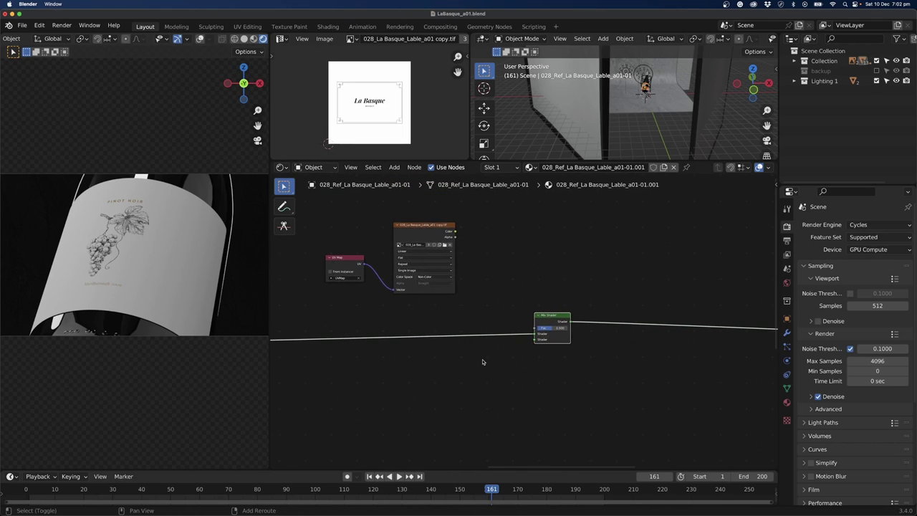
{"action": "scroll", "coordinate": [482, 353], "scroll_direction": "up", "scroll_amount": 3}
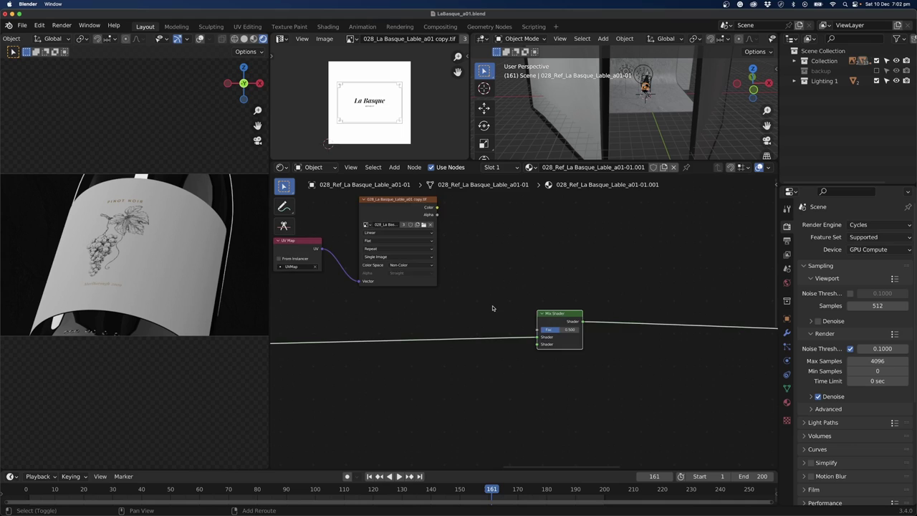
{"action": "scroll", "coordinate": [491, 336], "scroll_direction": "up", "scroll_amount": 2}
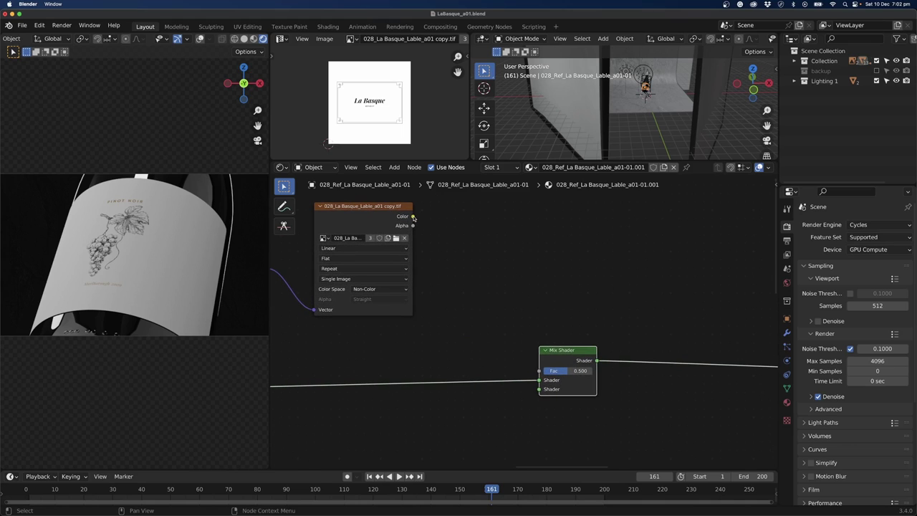
{"action": "left_click_drag", "start_coordinate": [413, 218], "coordinate": [540, 371]}
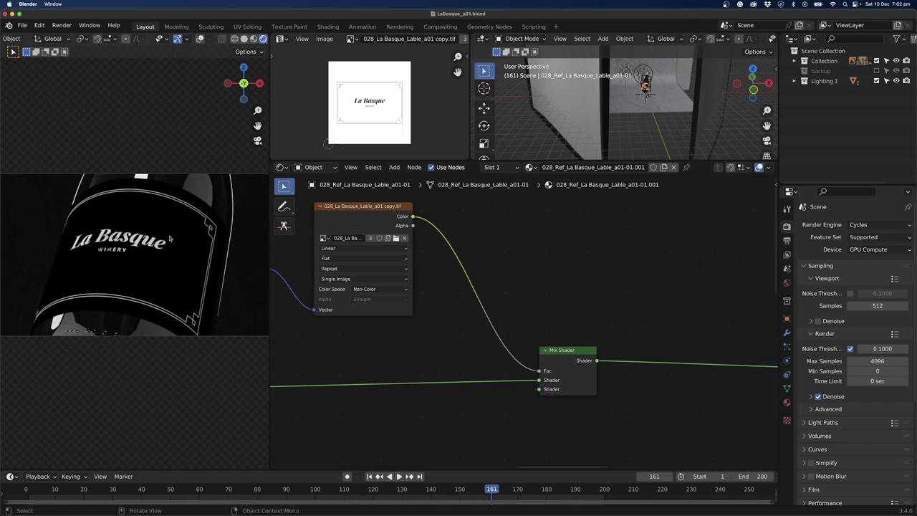
- Compare the black and white areas of the La Basque mask image with the rendered label and the Mix Shader's two Shader inputs
{"action": "scroll", "coordinate": [459, 394], "scroll_direction": "down", "scroll_amount": 3}
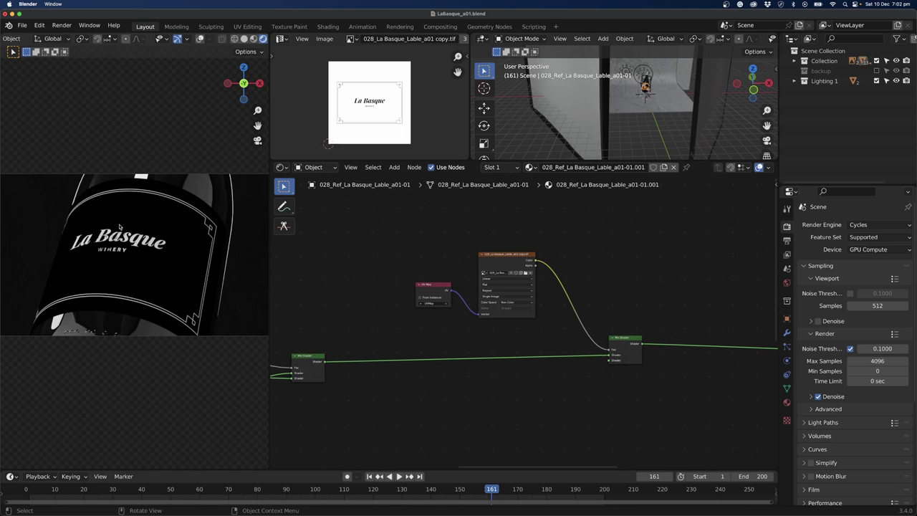
{"action": "scroll", "coordinate": [371, 99], "scroll_direction": "up", "scroll_amount": 4}
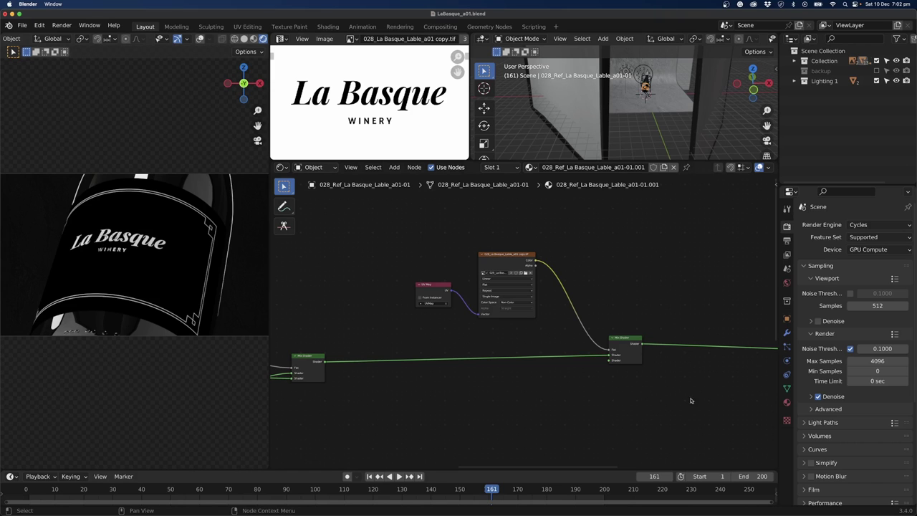
{"action": "scroll", "coordinate": [673, 366], "scroll_direction": "up", "scroll_amount": 2}
{"action": "scroll", "coordinate": [607, 371], "scroll_direction": "up", "scroll_amount": 2}
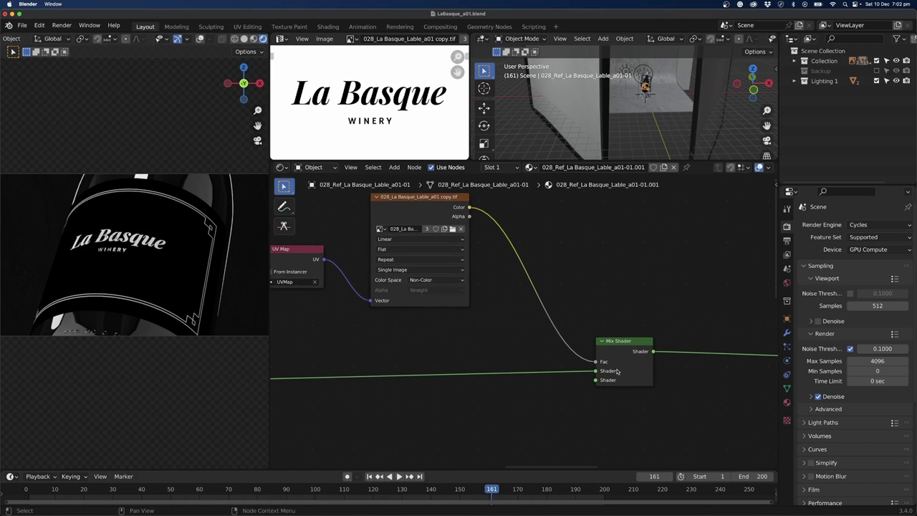
{"action": "scroll", "coordinate": [610, 372], "scroll_direction": "up", "scroll_amount": 1}
{"action": "scroll", "coordinate": [615, 372], "scroll_direction": "down", "scroll_amount": 2}
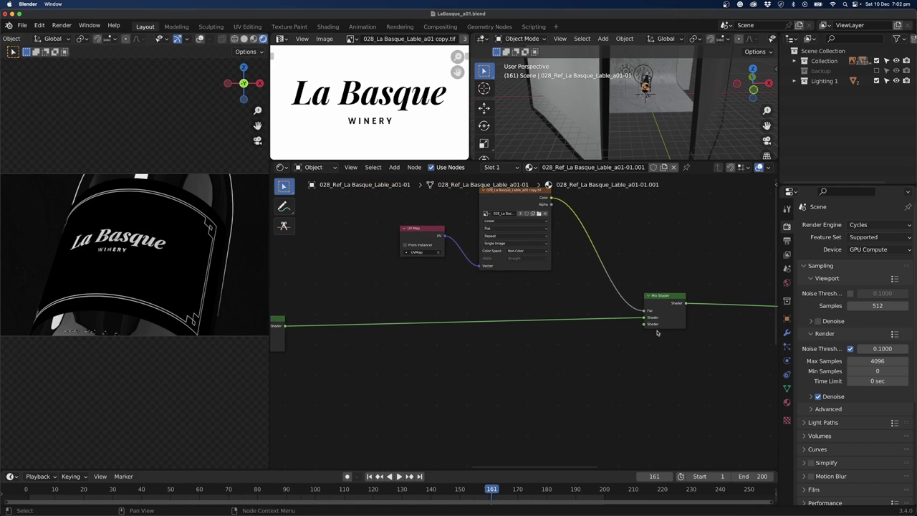
{"action": "scroll", "coordinate": [656, 332], "scroll_direction": "up", "scroll_amount": 3}
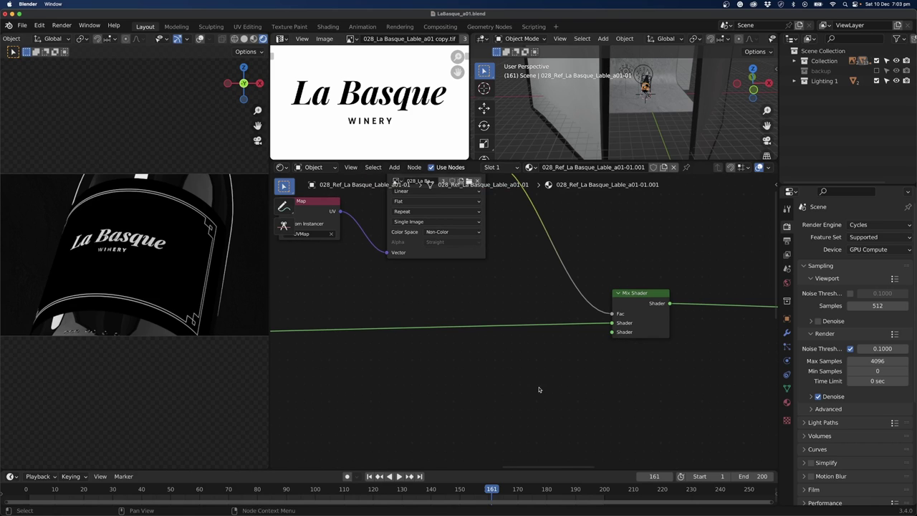
- Add a Principled BSDF node for the foil below the shader link, just before the new Mix Shader
{"action": "scroll", "coordinate": [540, 389], "scroll_direction": "down", "scroll_amount": 3}
{"action": "middle_click_drag", "start_coordinate": [546, 372], "coordinate": [628, 321], "text": "shift"}
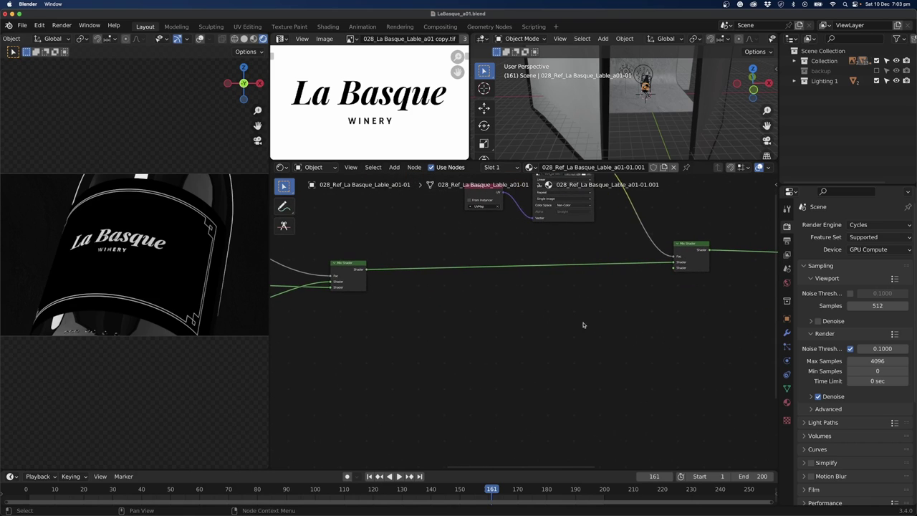
{"action": "key", "text": "shift+a"}
{"action": "left_click", "coordinate": [561, 312]}
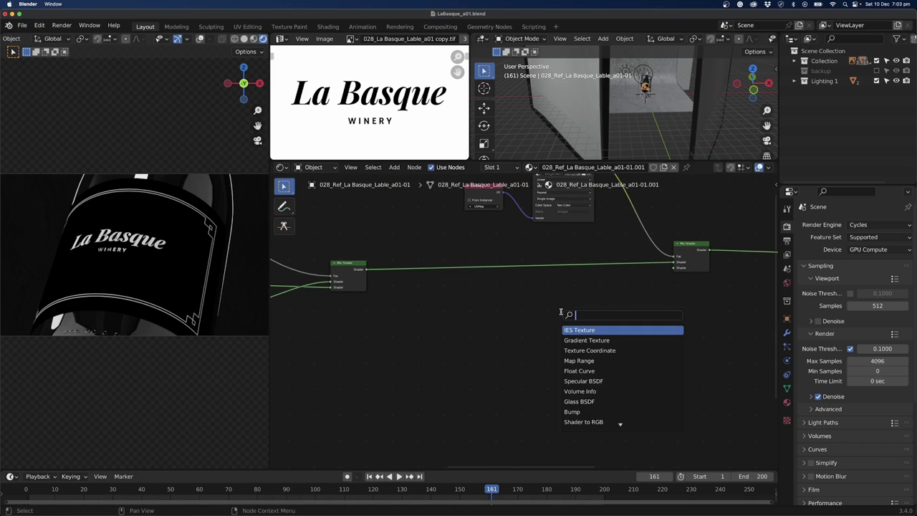
{"action": "type", "text": "prin"}
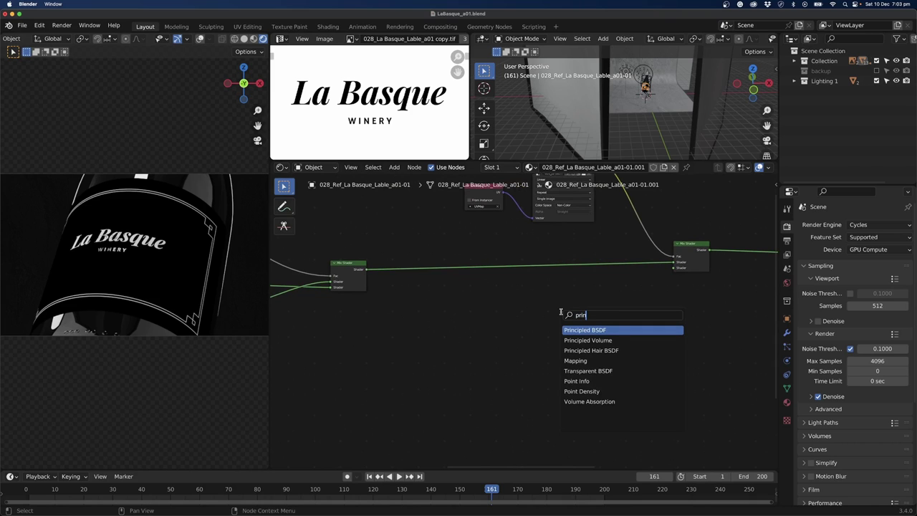
{"action": "left_click", "coordinate": [592, 330]}
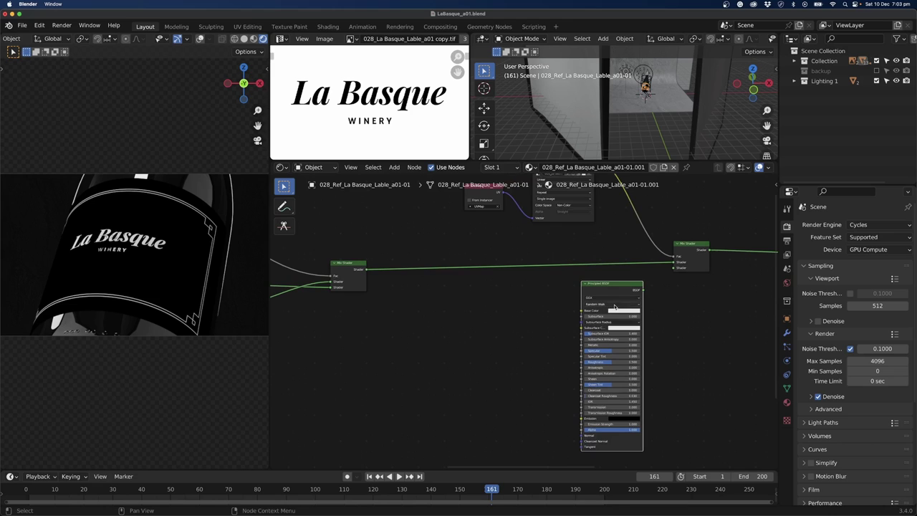
{"action": "left_click", "coordinate": [689, 290]}
- Connect the new Principled BSDF's output to the free second Shader input of the Mix Shader
{"action": "scroll", "coordinate": [689, 290], "scroll_direction": "up", "scroll_amount": 2}
{"action": "middle_click_drag", "start_coordinate": [690, 290], "coordinate": [464, 316]}
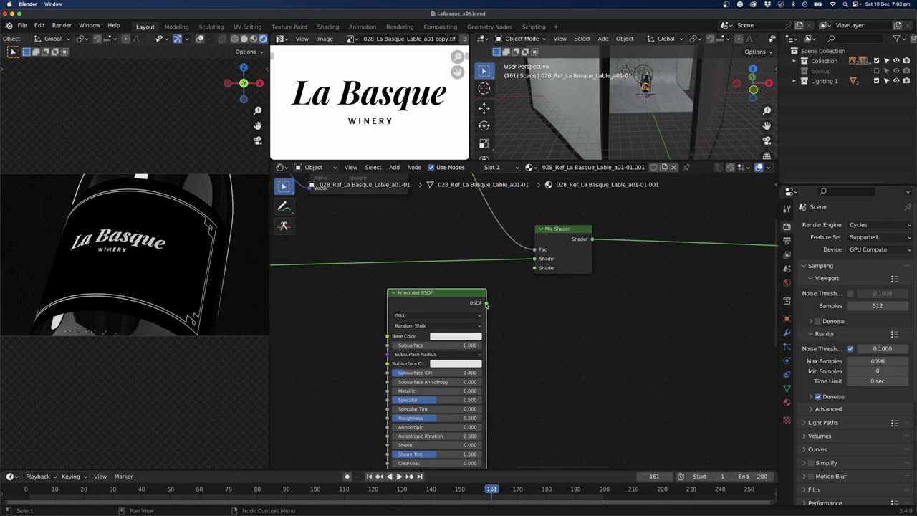
{"action": "left_click_drag", "start_coordinate": [486, 303], "coordinate": [535, 270]}
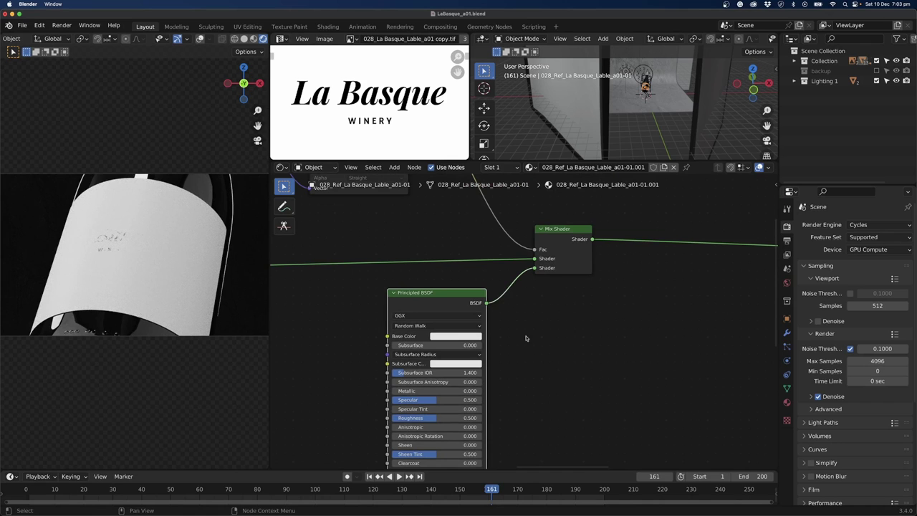
- Set the new Principled BSDF's Metallic to 1.000 and its Roughness to 0.287
{"action": "scroll", "coordinate": [505, 361], "scroll_direction": "up", "scroll_amount": 5}
{"action": "middle_click_drag", "start_coordinate": [506, 361], "coordinate": [583, 262]}
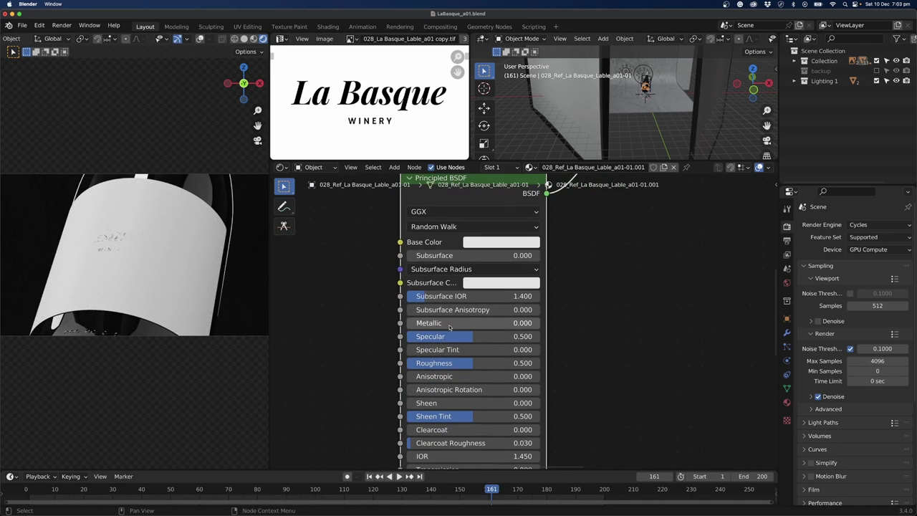
{"action": "left_click_drag", "start_coordinate": [450, 327], "coordinate": [555, 333]}
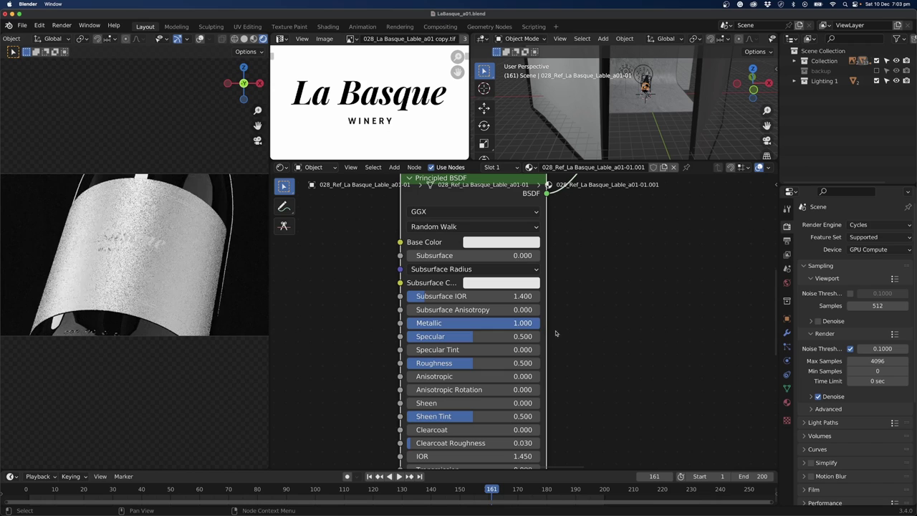
{"action": "left_click_drag", "start_coordinate": [501, 363], "coordinate": [561, 341]}
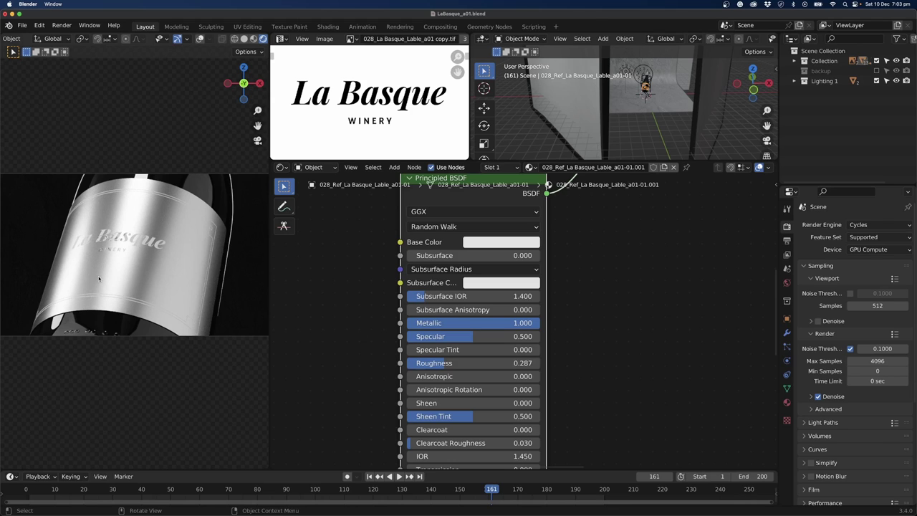
- Set the new Principled BSDF's Base Color to a gold tone with Hue 0.084 and Saturation 0.967
{"action": "left_click", "coordinate": [502, 241]}
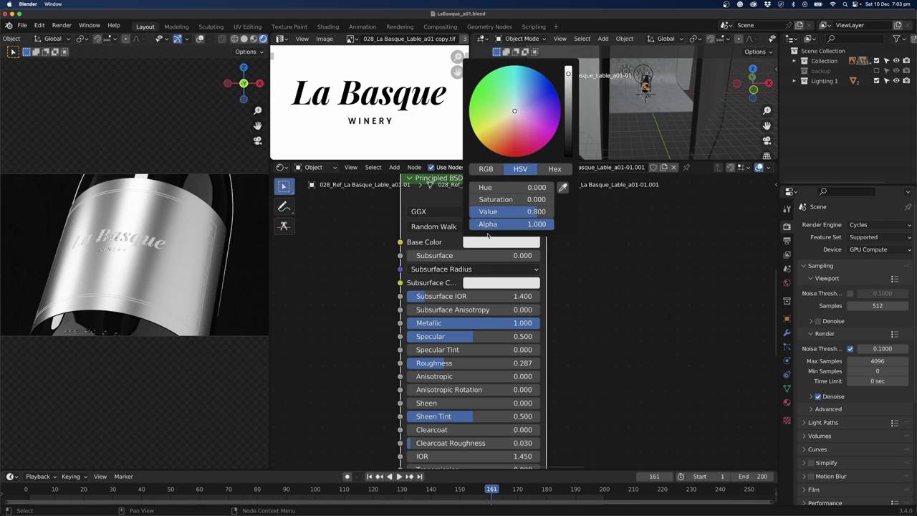
{"action": "left_click", "coordinate": [495, 143]}
{"action": "left_click_drag", "start_coordinate": [495, 143], "coordinate": [494, 145]}
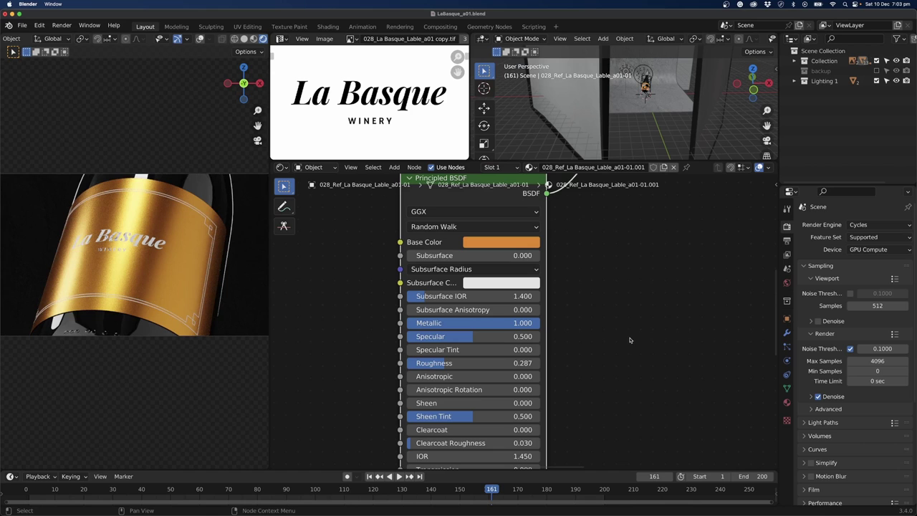
{"action": "left_click", "coordinate": [502, 241]}
{"action": "left_click_drag", "start_coordinate": [494, 143], "coordinate": [492, 141]}
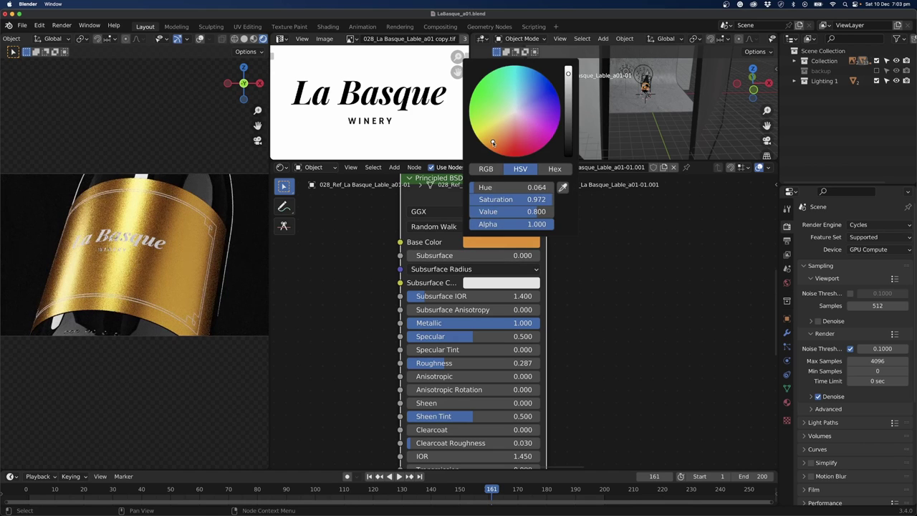
{"action": "left_click", "coordinate": [502, 242]}
{"action": "left_click", "coordinate": [504, 136]}
{"action": "mouse_move", "coordinate": [504, 137]}
{"action": "left_mouse_down"}
{"action": "mouse_move", "coordinate": [509, 125]}
{"action": "mouse_move", "coordinate": [490, 138]}
{"action": "left_mouse_up"}
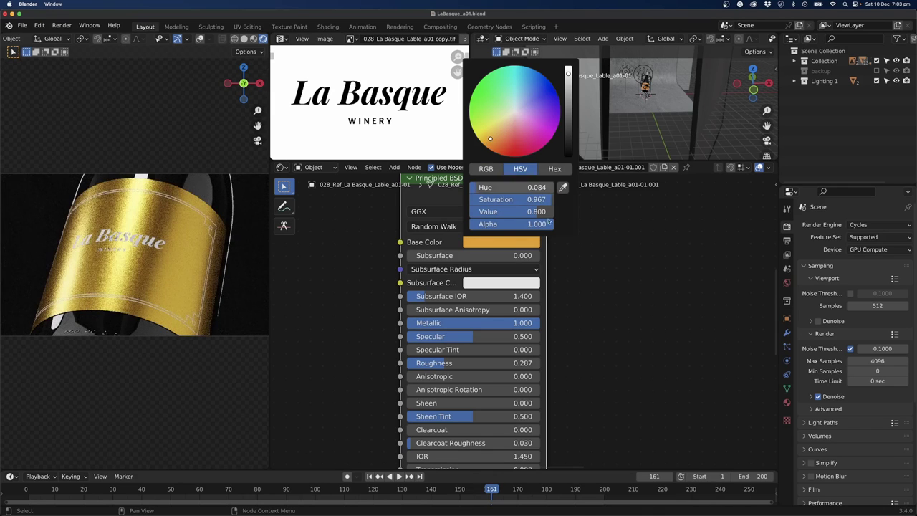
- Swap the Mix Shader's two Shader inputs so the gold Principled BSDF feeds the first one, and inspect the label
{"action": "left_click", "coordinate": [610, 263]}
{"action": "scroll", "coordinate": [609, 262], "scroll_direction": "down", "scroll_amount": 6}
{"action": "middle_click_drag", "start_coordinate": [604, 245], "coordinate": [513, 327]}
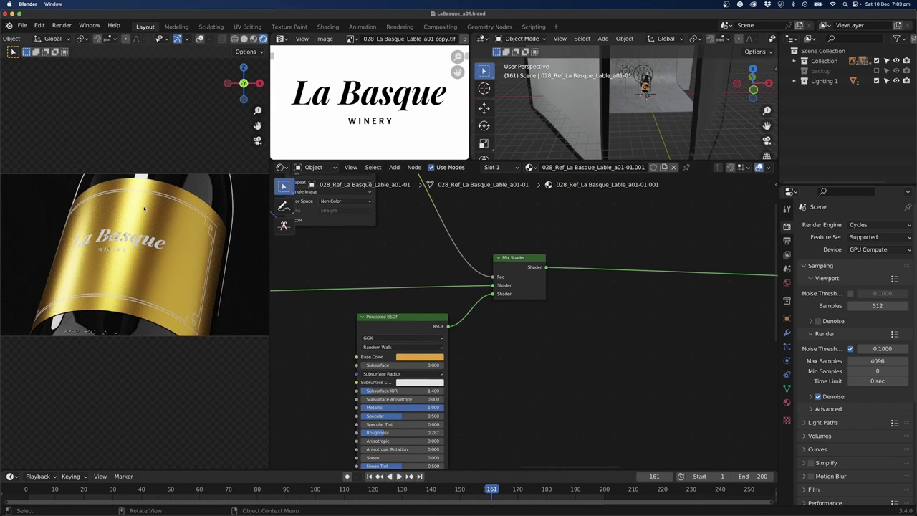
{"action": "scroll", "coordinate": [538, 344], "scroll_direction": "up", "scroll_amount": 2}
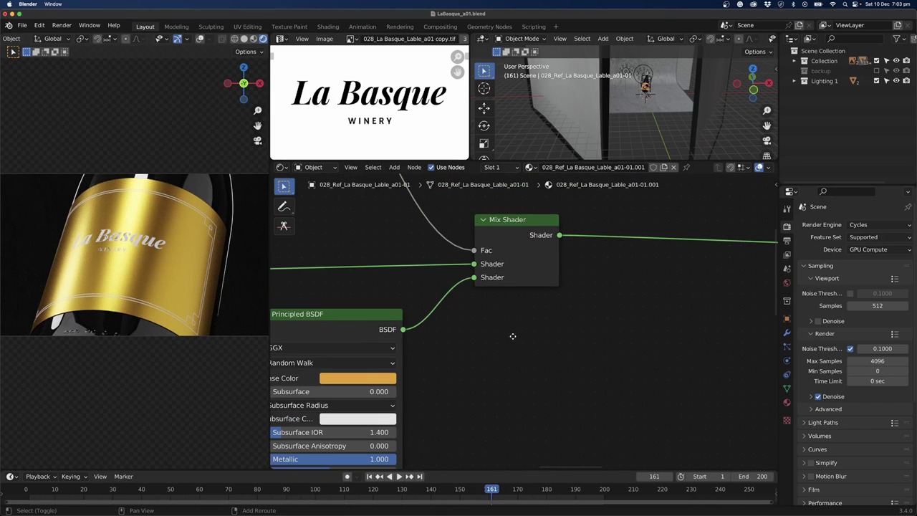
{"action": "middle_click_drag", "start_coordinate": [511, 334], "coordinate": [575, 342], "text": "shift"}
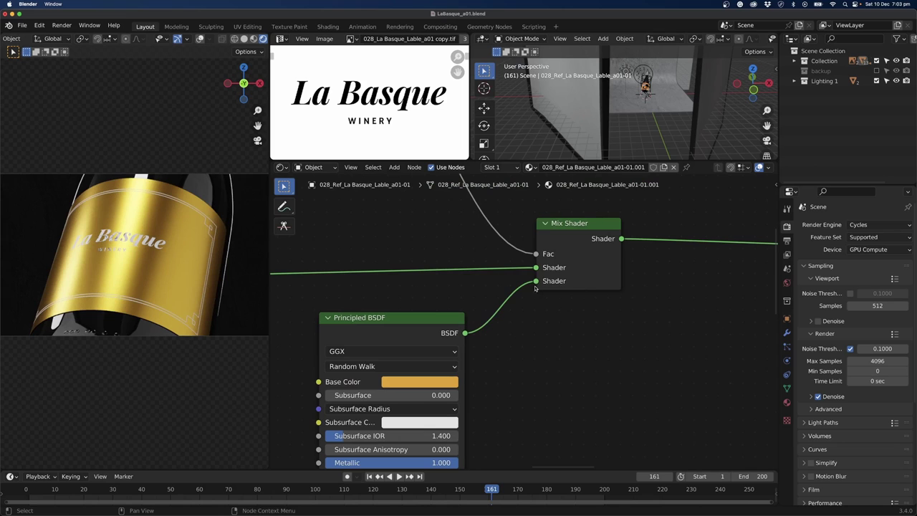
{"action": "left_click_drag", "start_coordinate": [536, 282], "coordinate": [536, 267]}
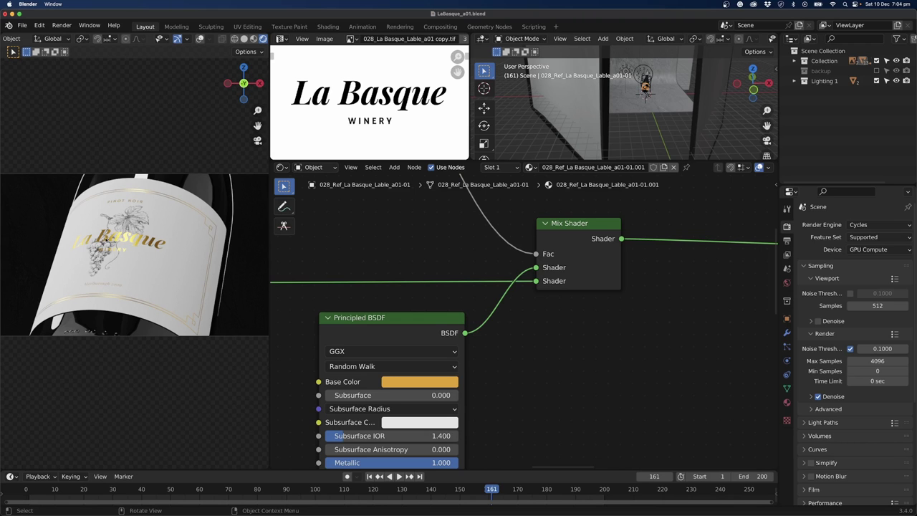
{"action": "scroll", "coordinate": [144, 242], "scroll_direction": "up", "scroll_amount": 6}
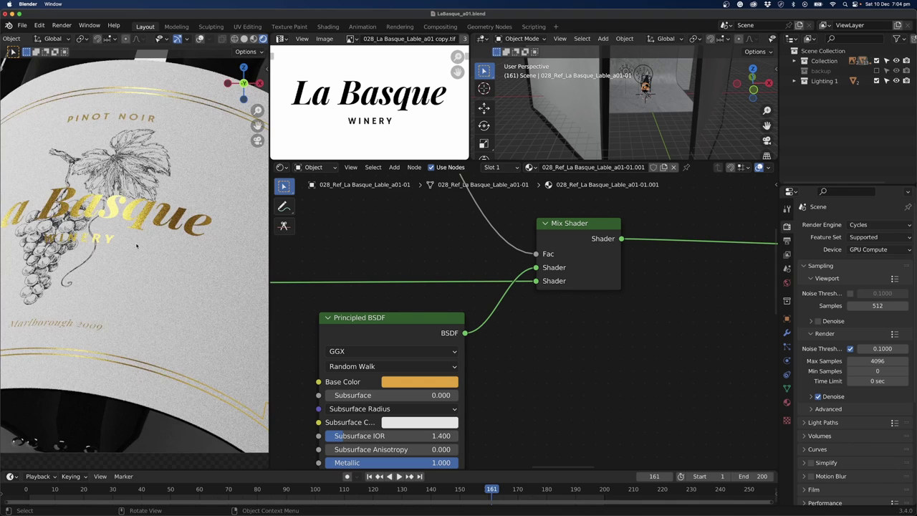
{"action": "scroll", "coordinate": [136, 245], "scroll_direction": "down", "scroll_amount": 3}
{"action": "scroll", "coordinate": [499, 331], "scroll_direction": "down", "scroll_amount": 4}
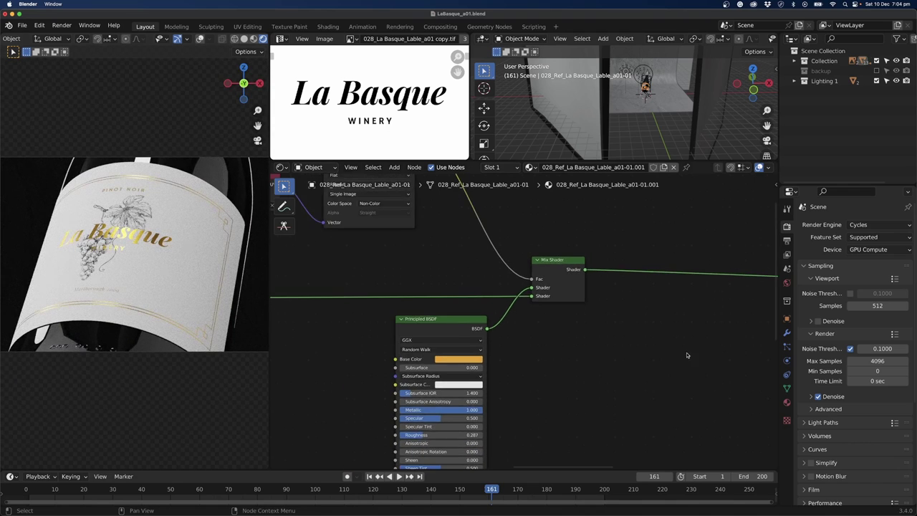
- Add a Displacement node beside the Material Output and connect it to the output's Displacement input
{"action": "scroll", "coordinate": [499, 331], "scroll_direction": "down", "scroll_amount": 2}
{"action": "scroll", "coordinate": [594, 334], "scroll_direction": "right", "scroll_amount": 8}
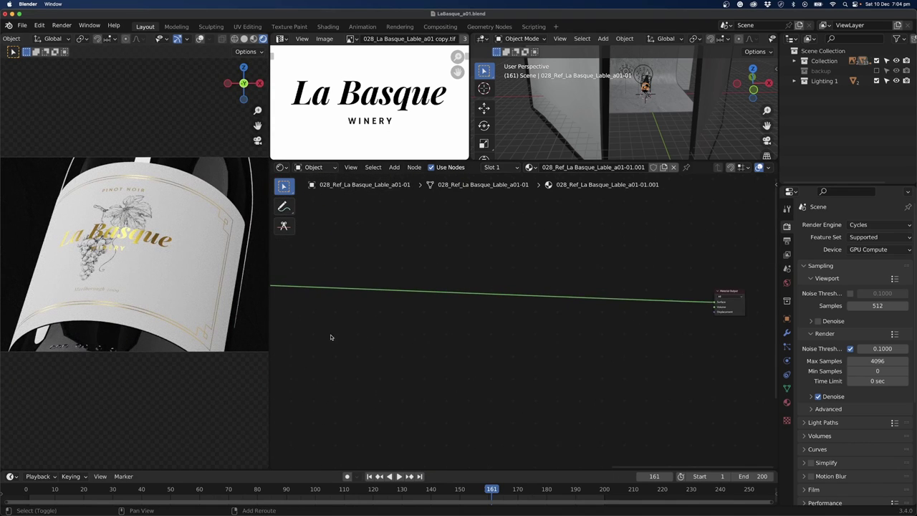
{"action": "scroll", "coordinate": [529, 342], "scroll_direction": "right", "scroll_amount": 5}
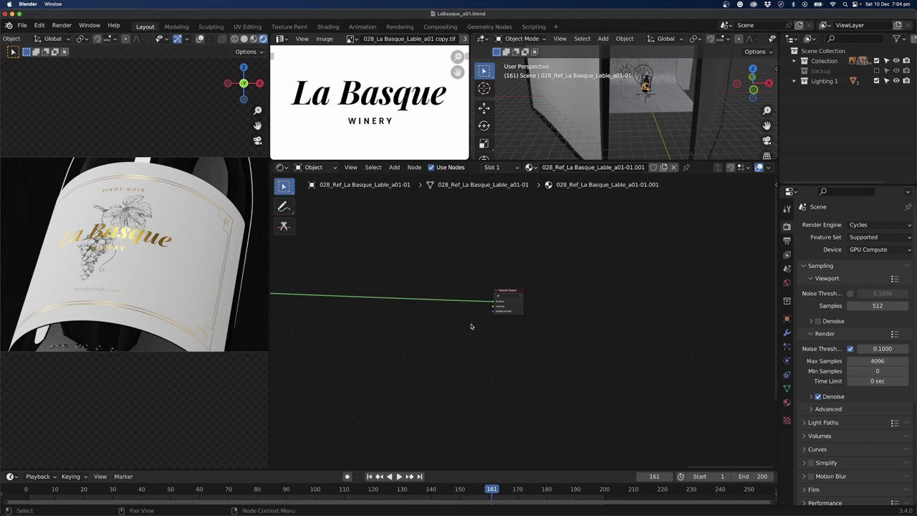
{"action": "scroll", "coordinate": [478, 322], "scroll_direction": "up", "scroll_amount": 5}
{"action": "scroll", "coordinate": [485, 323], "scroll_direction": "left", "scroll_amount": 4}
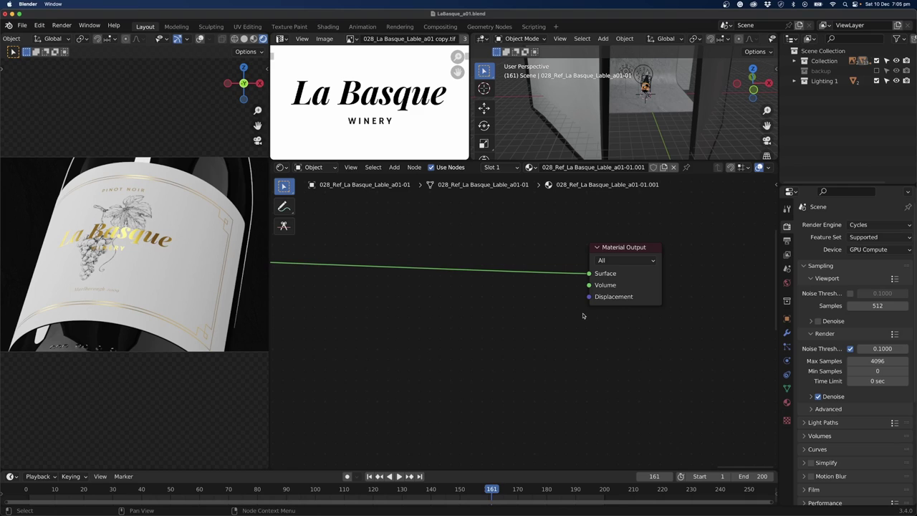
{"action": "key", "text": "shift+a"}
{"action": "left_click", "coordinate": [513, 321]}
{"action": "type", "text": "disp"}
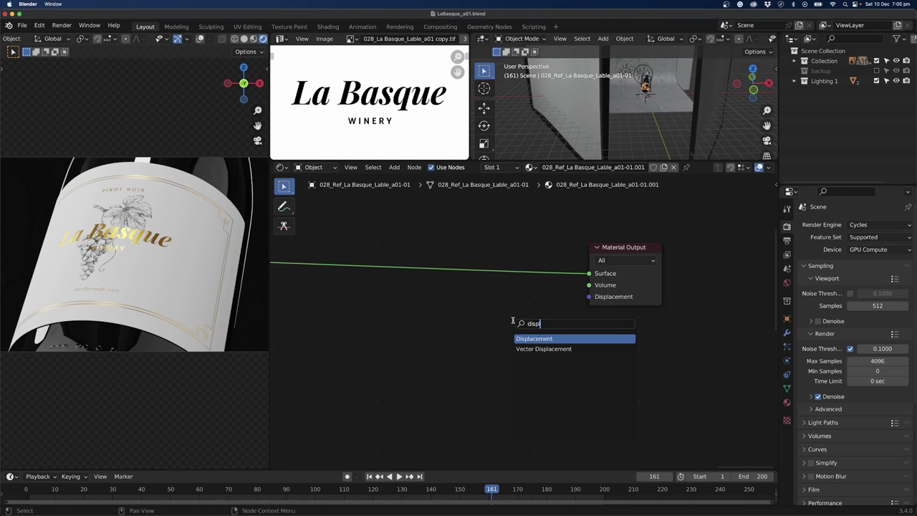
{"action": "key", "text": "Return"}
{"action": "left_click", "coordinate": [530, 304]}
{"action": "scroll", "coordinate": [533, 313], "scroll_direction": "up", "scroll_amount": 2}
{"action": "left_click_drag", "start_coordinate": [527, 315], "coordinate": [606, 290]}
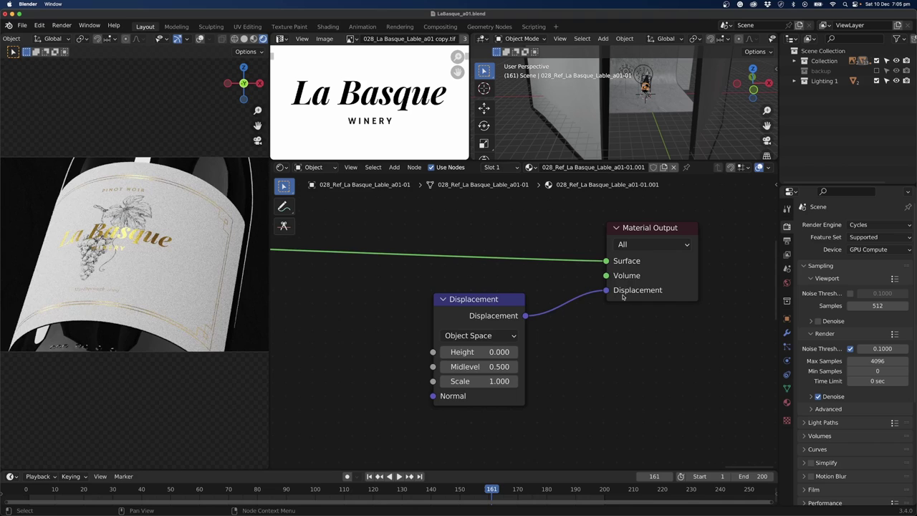
- Bring the file Paper001_2K_Color.jpg into the node tree as an image texture, placed before the Displacement node
{"action": "scroll", "coordinate": [430, 418], "scroll_direction": "left", "scroll_amount": 5}
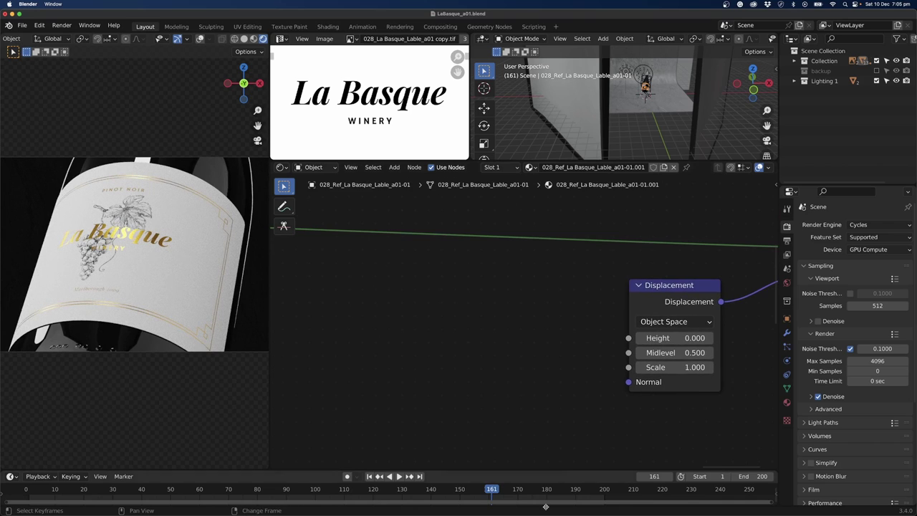
{"action": "left_click_drag", "start_coordinate": [589, 515], "coordinate": [490, 317]}
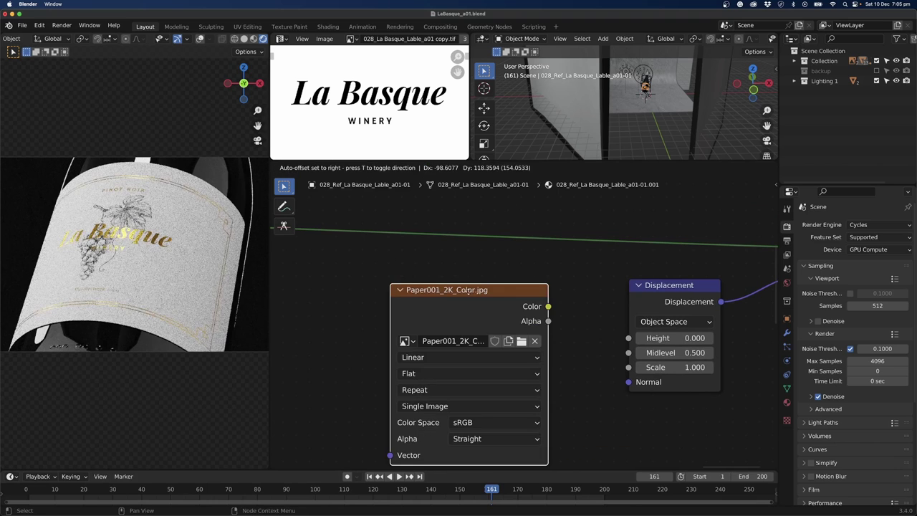
{"action": "left_click", "coordinate": [451, 286]}
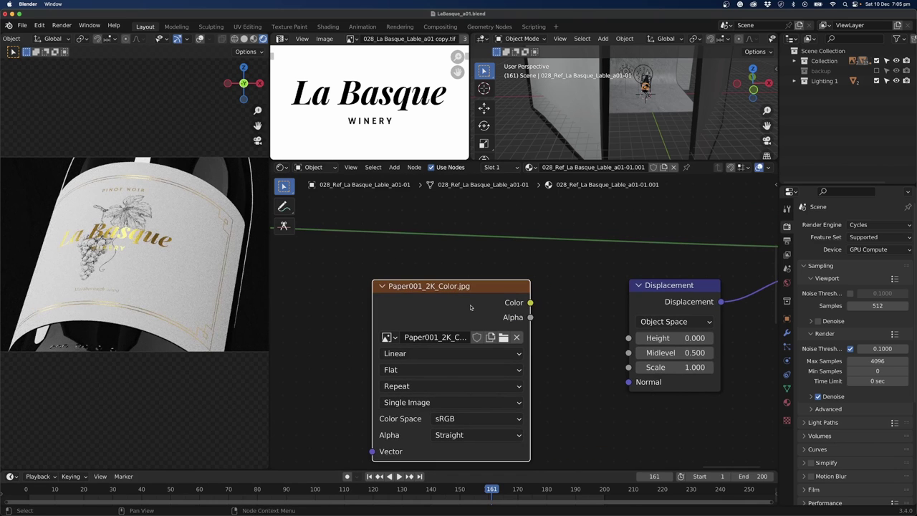
- Set the paper texture's Color Space to Non-Color and connect its Color output to the Displacement node's Height
{"action": "left_click", "coordinate": [454, 419]}
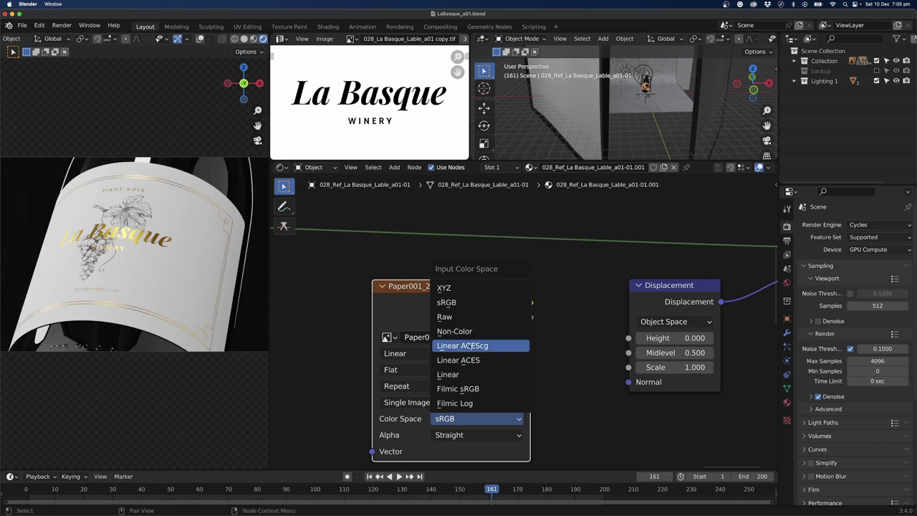
{"action": "left_click", "coordinate": [461, 331]}
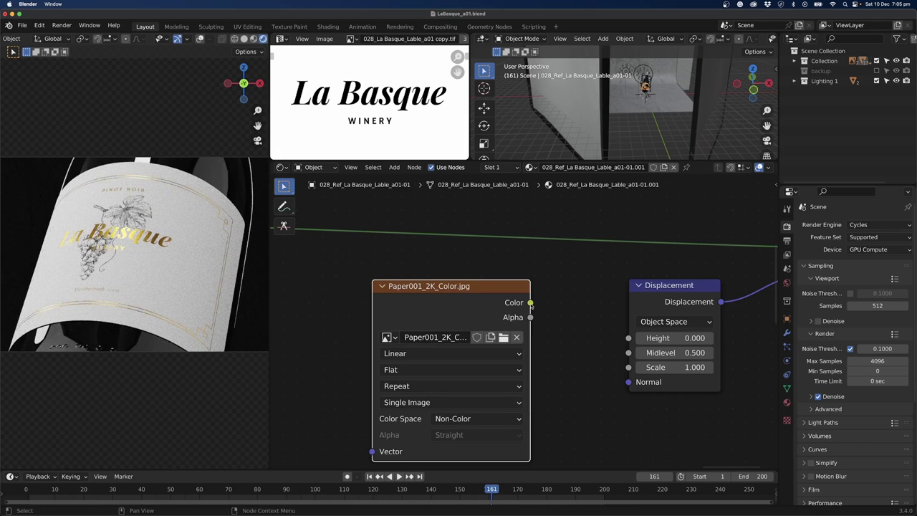
{"action": "left_click_drag", "start_coordinate": [531, 304], "coordinate": [628, 338]}
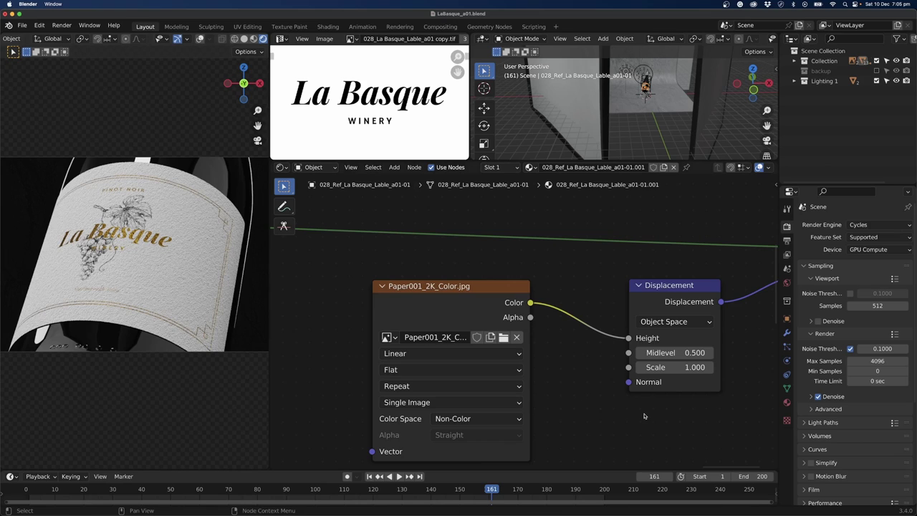
- Set the label material's surface displacement method to Displacement and Bump
{"action": "left_click", "coordinate": [787, 403]}
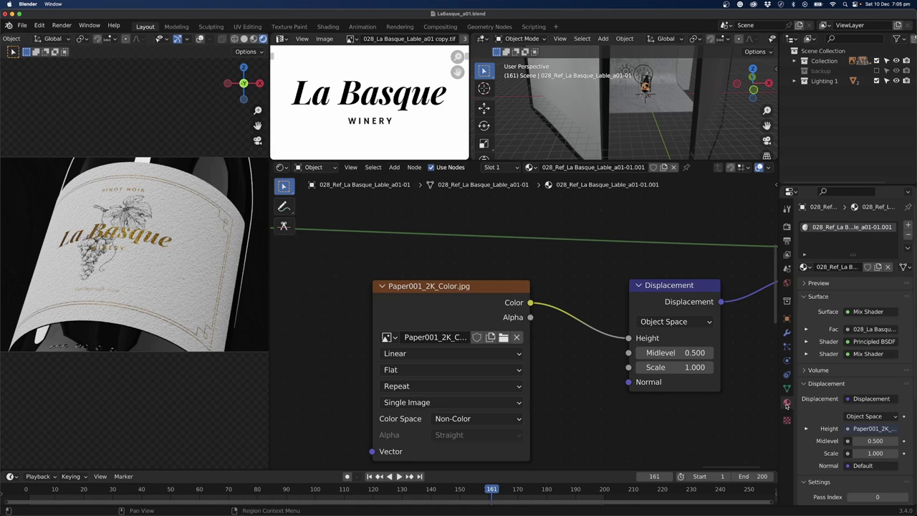
{"action": "scroll", "coordinate": [799, 417], "scroll_direction": "down", "scroll_amount": 5}
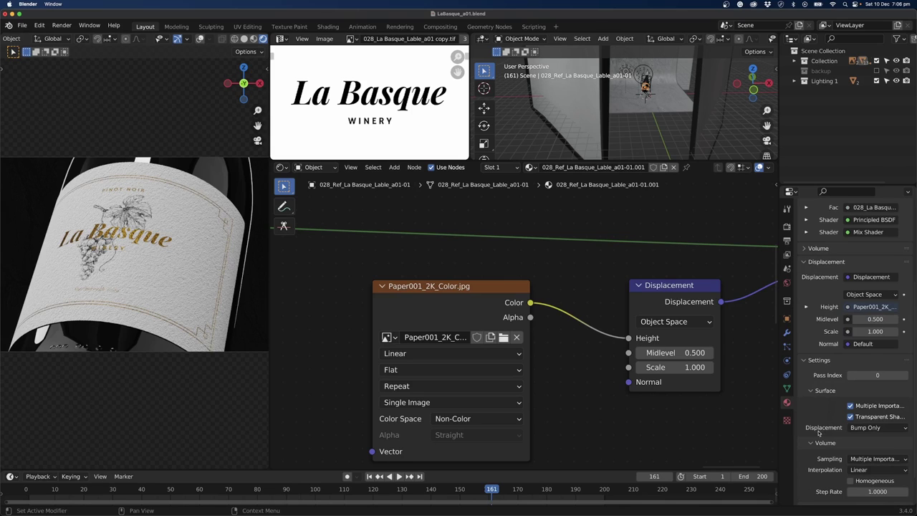
{"action": "left_click", "coordinate": [868, 428]}
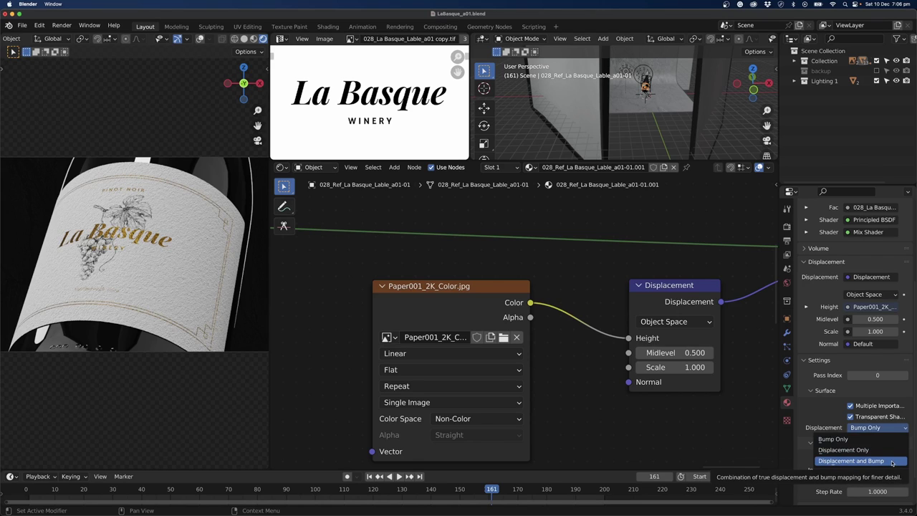
{"action": "left_click", "coordinate": [851, 460]}
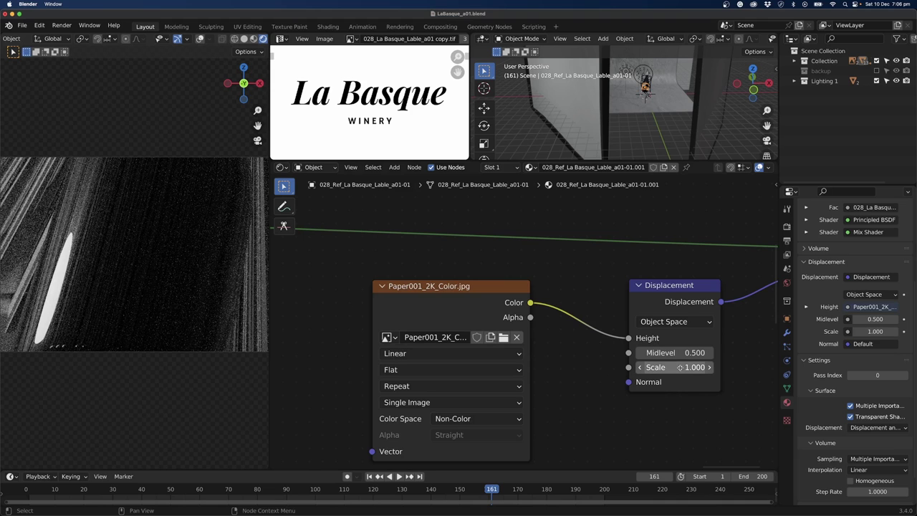
- Set the Displacement node's Scale to 0.010
{"action": "left_click", "coordinate": [679, 366]}
{"action": "type", "text": ".01"}
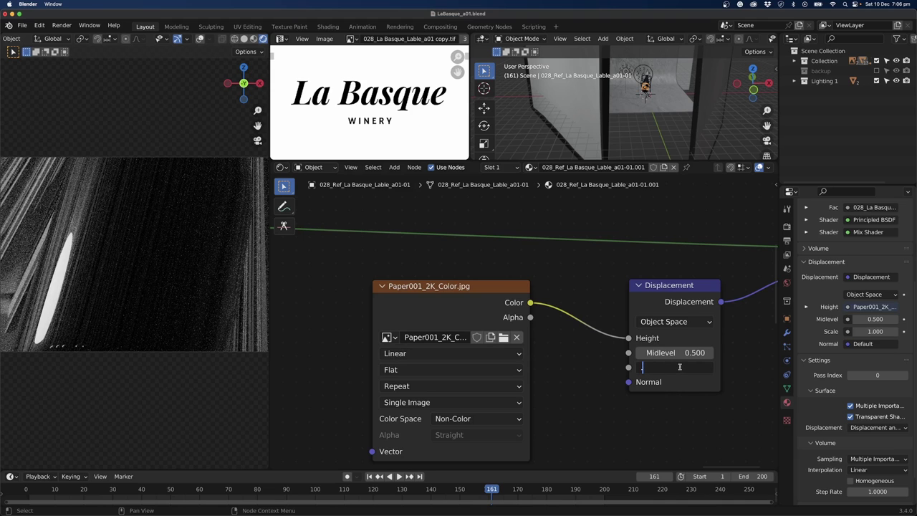
{"action": "key", "text": "Return"}
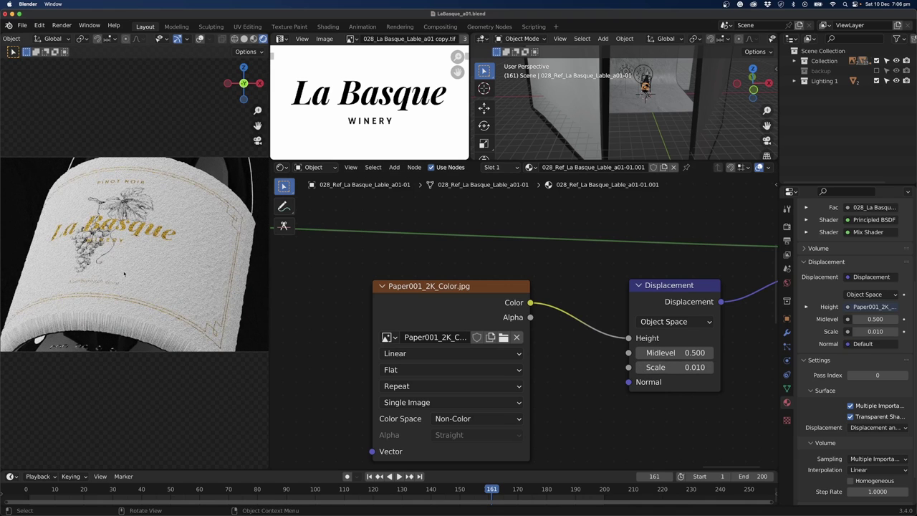
- Move the paper texture node away from the Displacement node and insert a ColorRamp on the link between them
{"action": "scroll", "coordinate": [515, 329], "scroll_direction": "down", "scroll_amount": 2}
{"action": "middle_click_drag", "start_coordinate": [498, 313], "coordinate": [582, 306]}
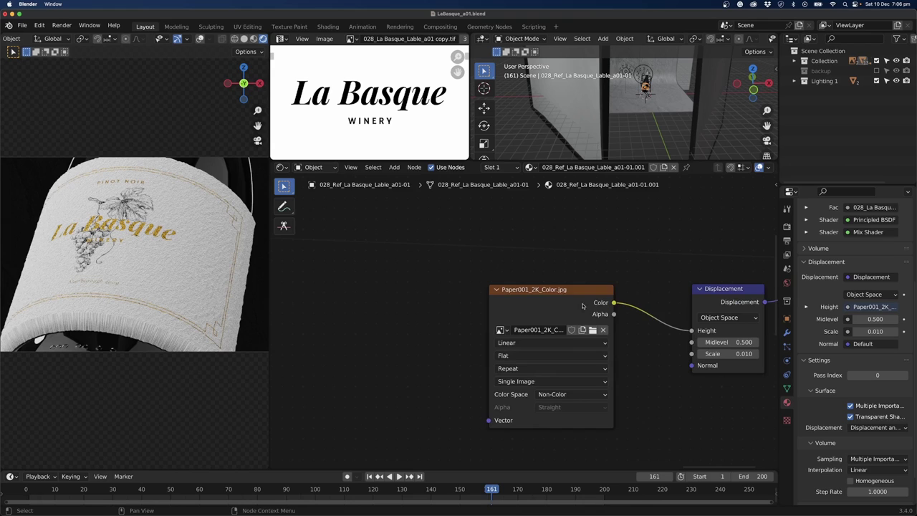
{"action": "left_click_drag", "start_coordinate": [582, 305], "coordinate": [408, 291]}
{"action": "middle_click_drag", "start_coordinate": [538, 347], "coordinate": [482, 344]}
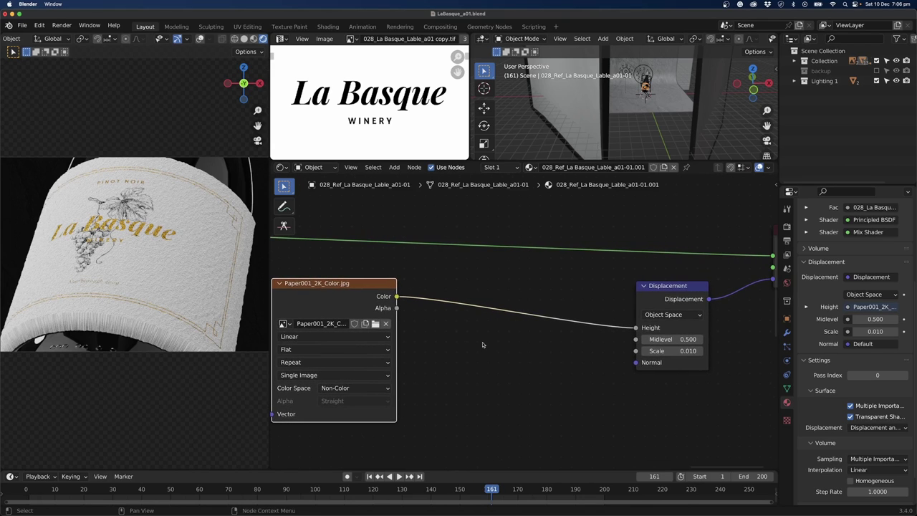
{"action": "key", "text": "shift+a"}
{"action": "left_click", "coordinate": [482, 344]}
{"action": "type", "text": "colo"}
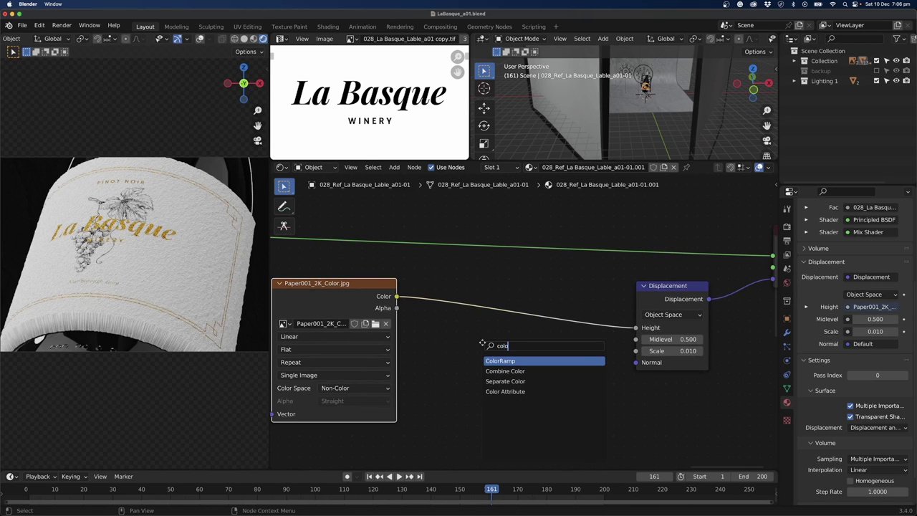
{"action": "key", "text": "Return"}
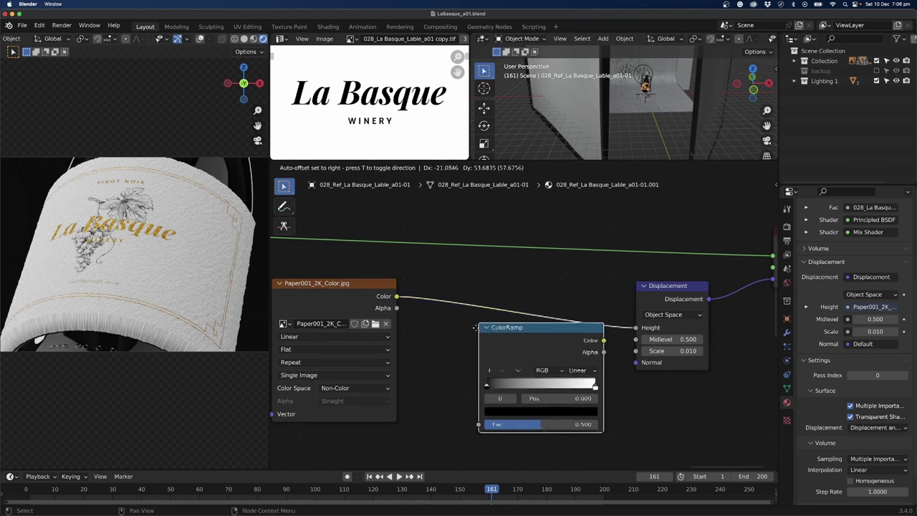
{"action": "left_click", "coordinate": [472, 306]}
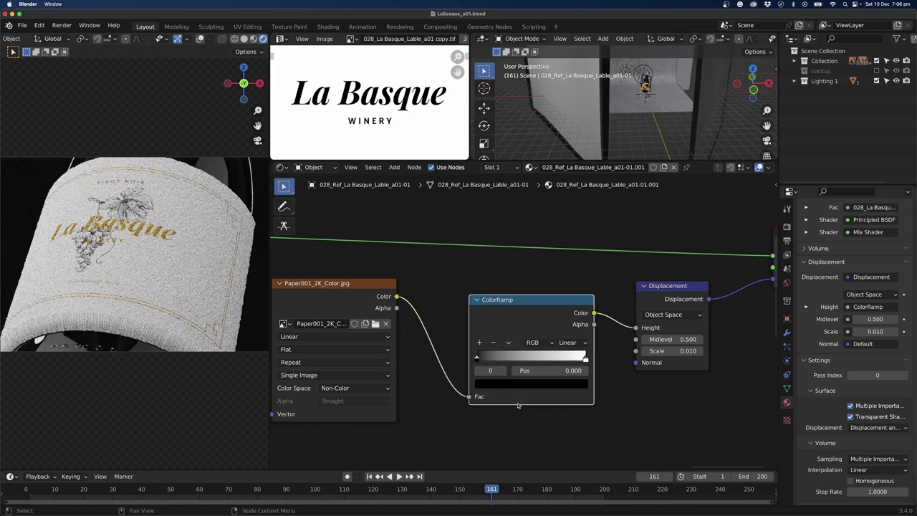
- Try the ColorRamp's black stop at position 0.938 and return it to 0.000
{"action": "scroll", "coordinate": [641, 390], "scroll_direction": "up", "scroll_amount": 2}
{"action": "left_click", "coordinate": [608, 373]}
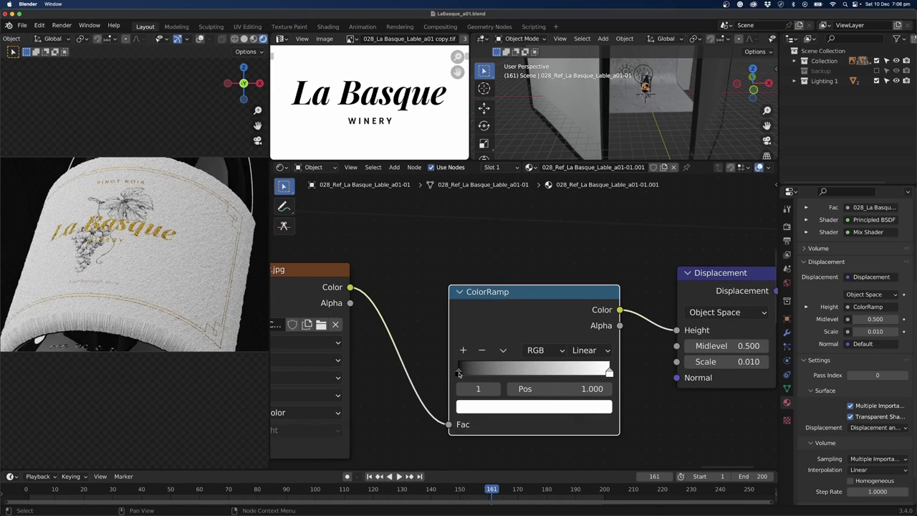
{"action": "left_click_drag", "start_coordinate": [459, 373], "coordinate": [435, 370]}
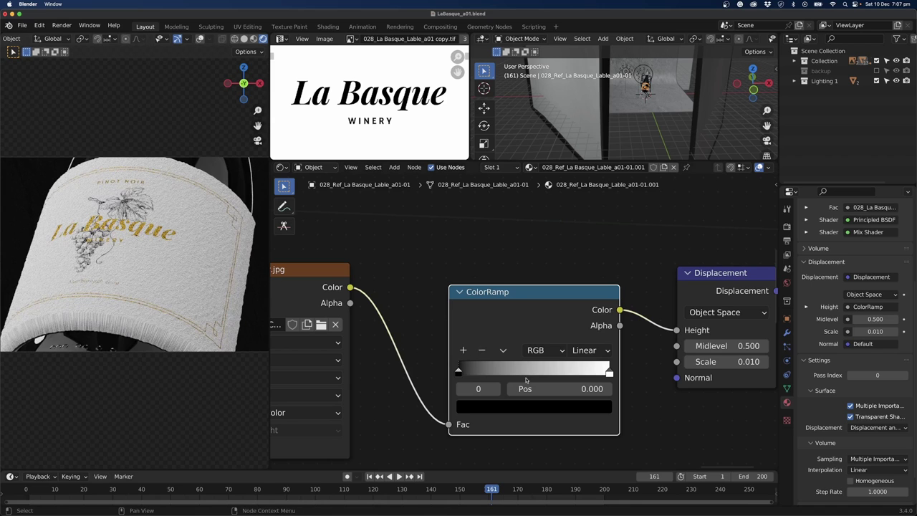
{"action": "left_click", "coordinate": [609, 373]}
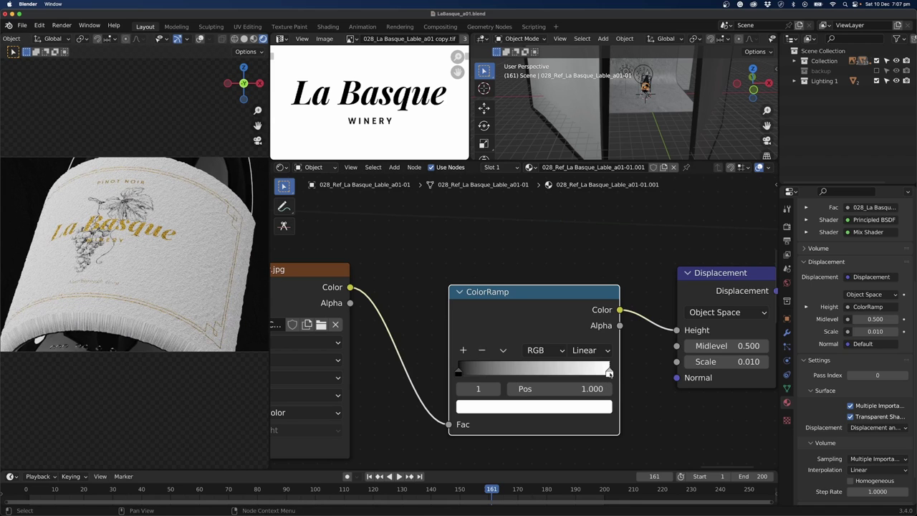
{"action": "left_click_drag", "start_coordinate": [609, 373], "coordinate": [636, 370]}
{"action": "left_click", "coordinate": [458, 373]}
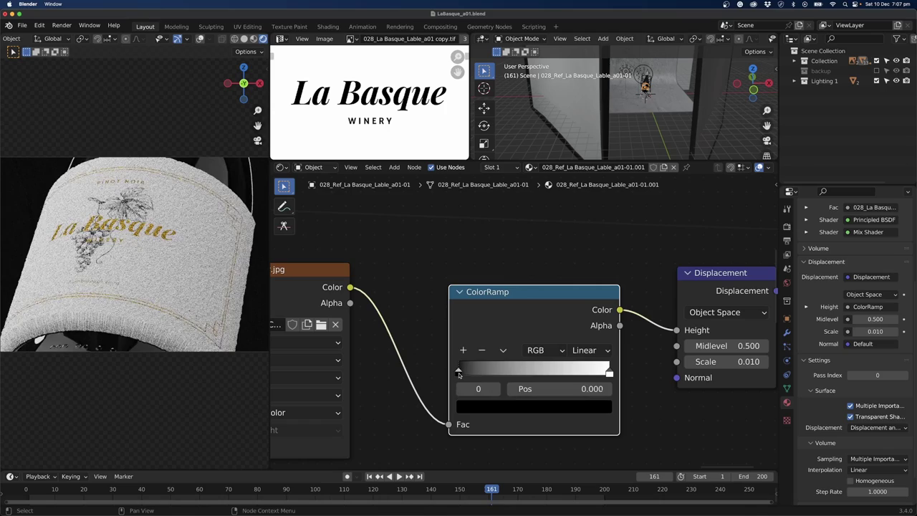
{"action": "left_click_drag", "start_coordinate": [459, 373], "coordinate": [605, 373]}
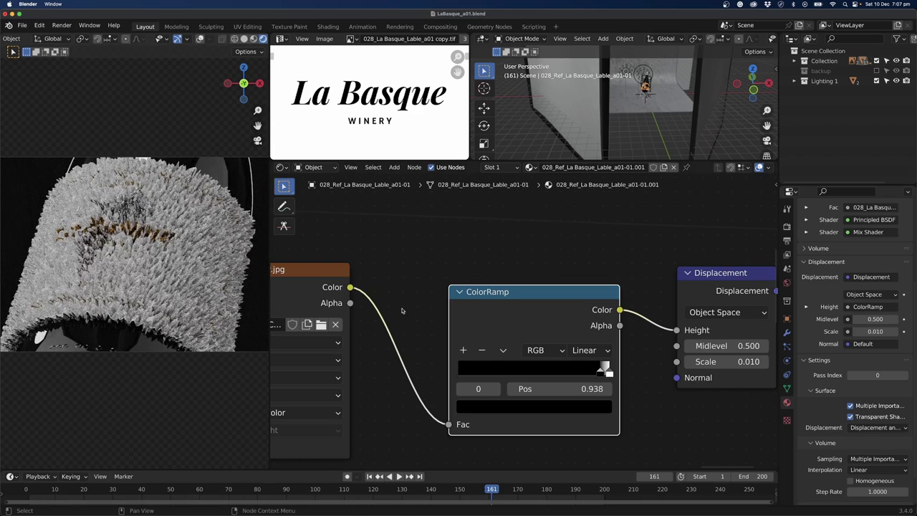
{"action": "left_click_drag", "start_coordinate": [602, 371], "coordinate": [453, 373]}
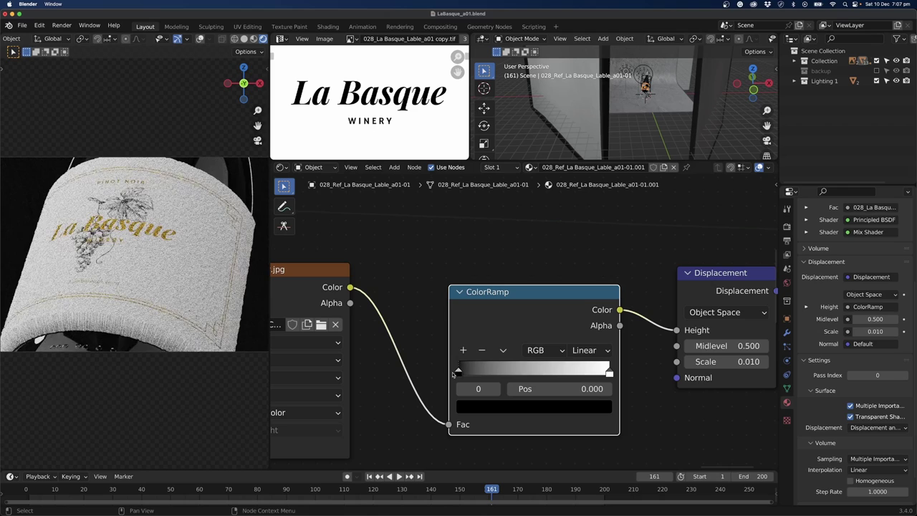
- Darken the ColorRamp's white stop to a light grey with a Value of about 0.385
{"action": "left_click", "coordinate": [609, 372]}
{"action": "left_click", "coordinate": [586, 406]}
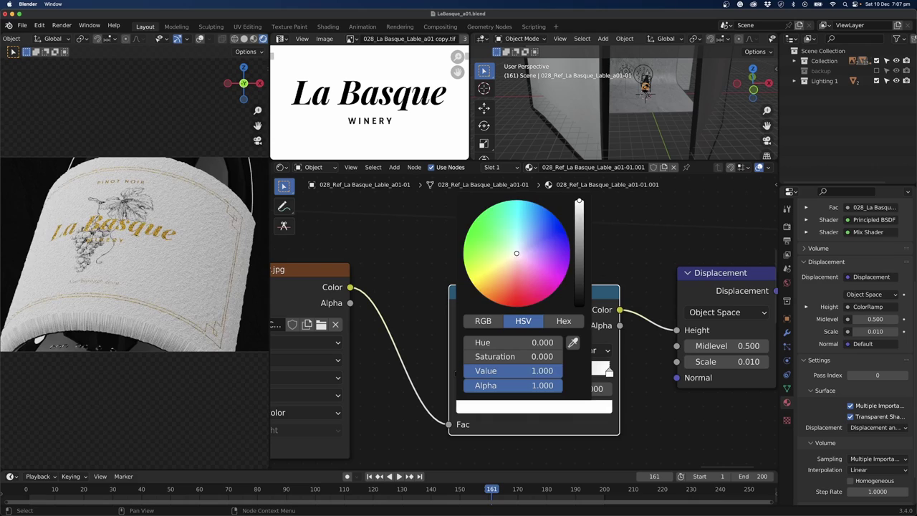
{"action": "left_click_drag", "start_coordinate": [513, 370], "coordinate": [470, 370]}
{"action": "scroll", "coordinate": [474, 308], "scroll_direction": "down", "scroll_amount": 8}
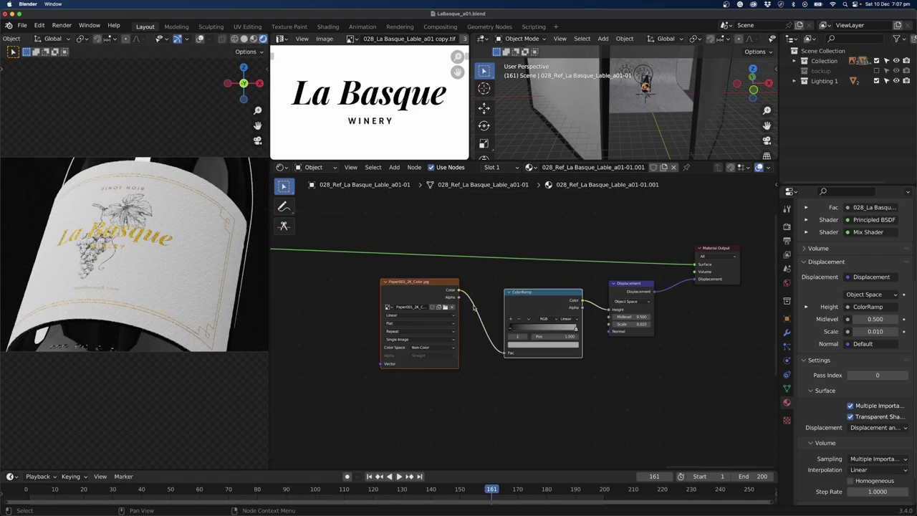
{"action": "left_click", "coordinate": [559, 346]}
{"action": "scroll", "coordinate": [585, 335], "scroll_direction": "up", "scroll_amount": 3}
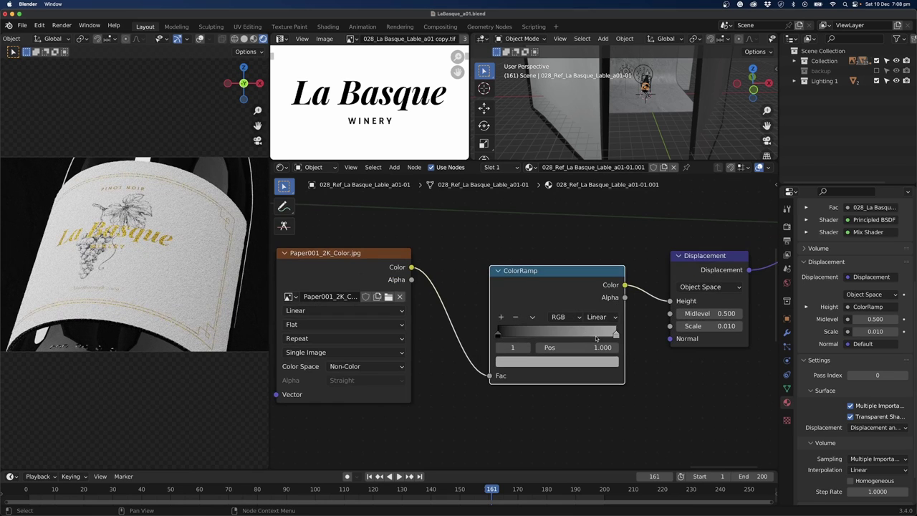
{"action": "left_click", "coordinate": [595, 365]}
{"action": "left_click_drag", "start_coordinate": [592, 223], "coordinate": [591, 227]}
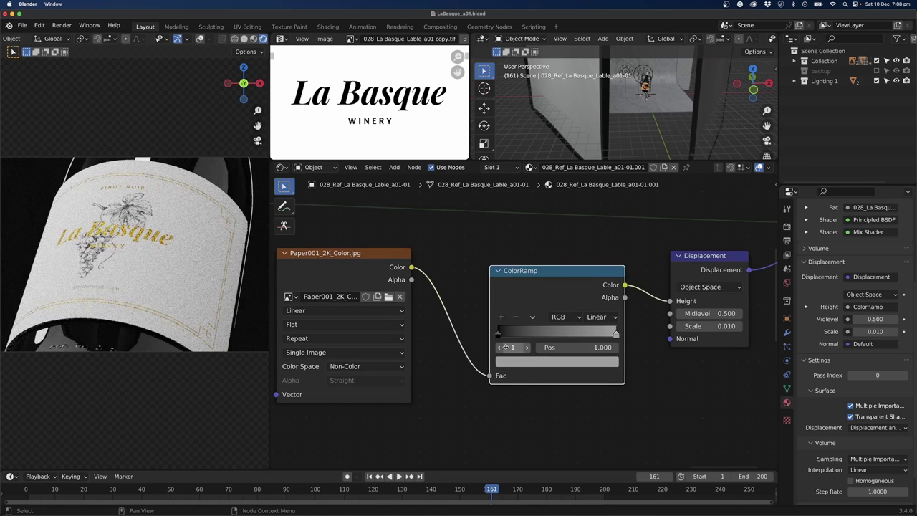
- Lighten the ColorRamp's black stop to a dark grey with a Value of about 0.15
{"action": "left_click", "coordinate": [496, 336]}
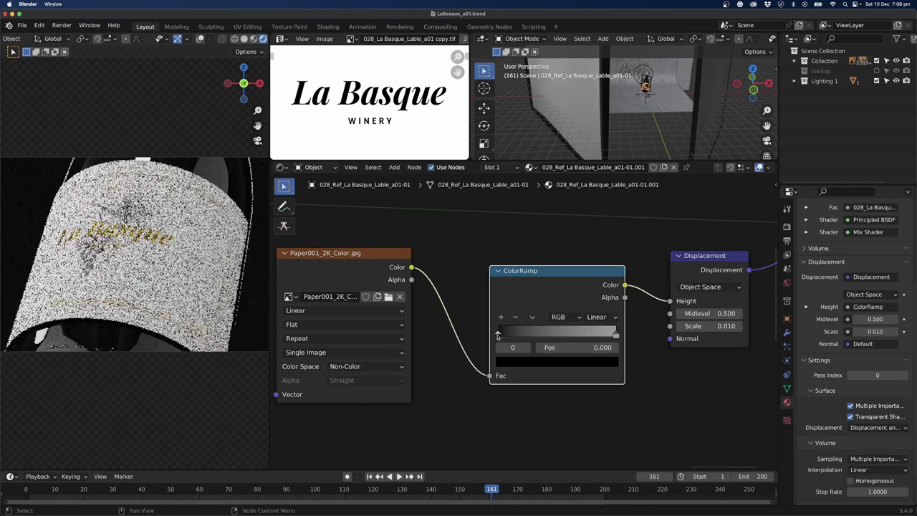
{"action": "left_click", "coordinate": [520, 363]}
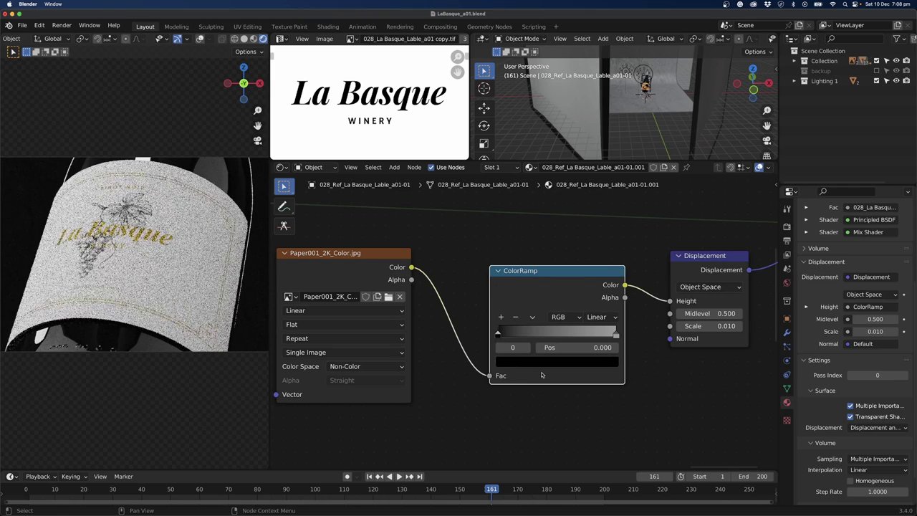
{"action": "left_click", "coordinate": [530, 363]}
{"action": "left_click_drag", "start_coordinate": [593, 282], "coordinate": [592, 246]}
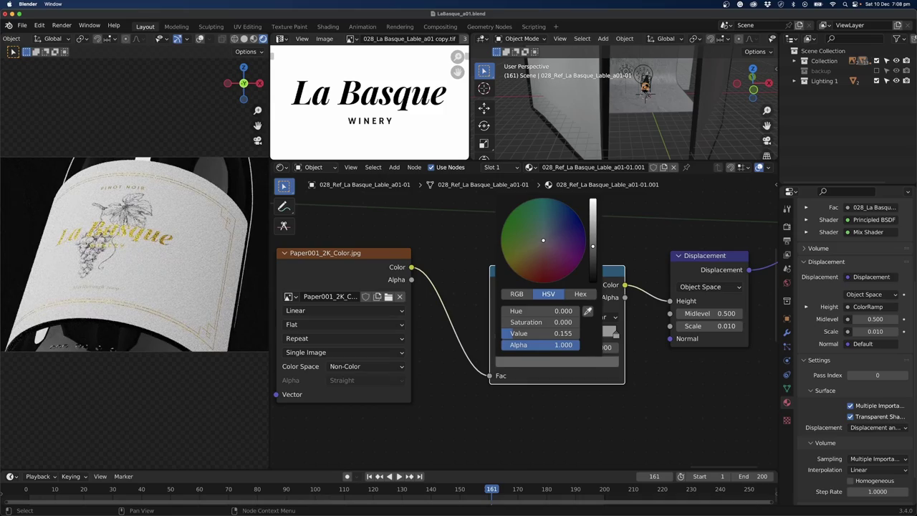
{"action": "scroll", "coordinate": [125, 237], "scroll_direction": "up", "scroll_amount": 5}
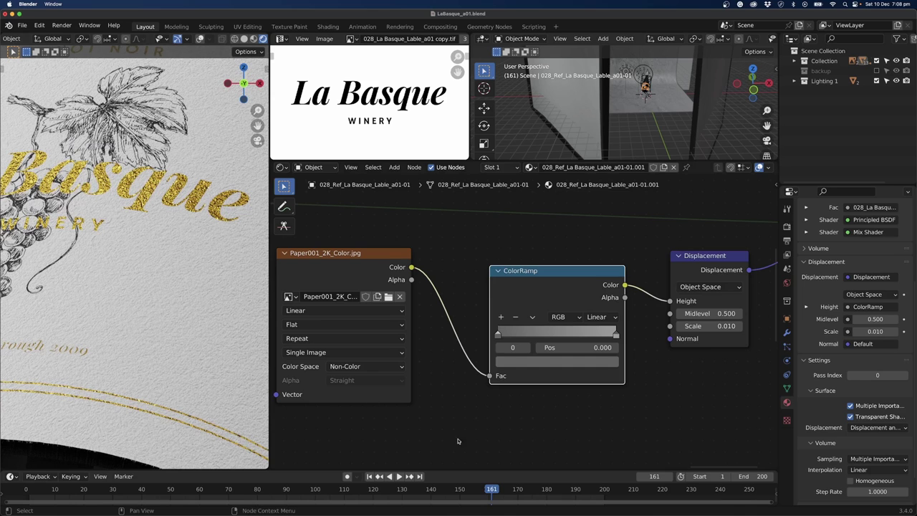
- Move the paper texture and ColorRamp nodes down together and place a linked duplicate of the pair directly above them
{"action": "scroll", "coordinate": [511, 424], "scroll_direction": "down", "scroll_amount": 4}
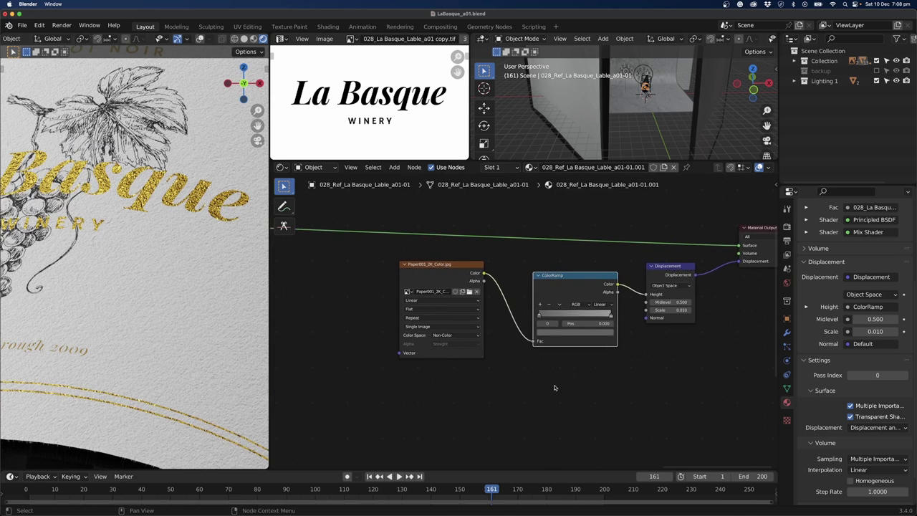
{"action": "left_click_drag", "start_coordinate": [565, 389], "coordinate": [445, 279]}
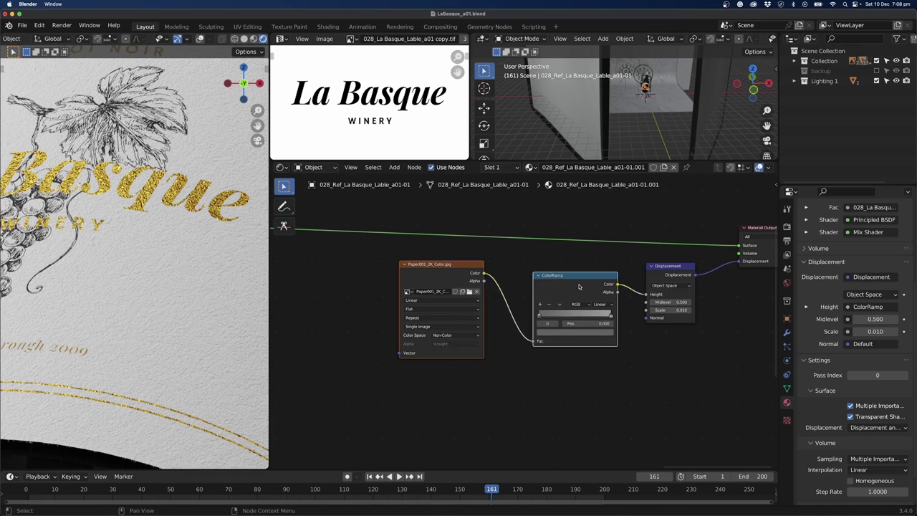
{"action": "left_click_drag", "start_coordinate": [577, 288], "coordinate": [513, 388]}
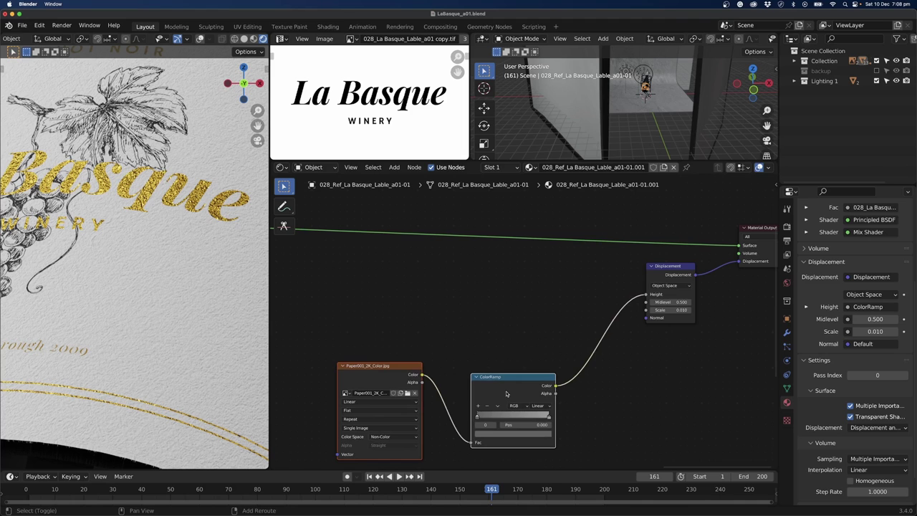
{"action": "key", "text": "shift+d"}
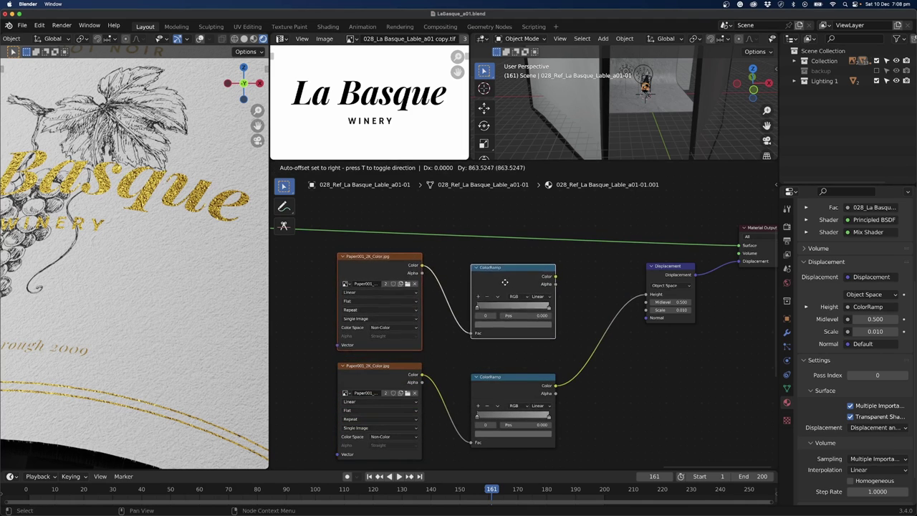
{"action": "left_click", "coordinate": [506, 283]}
- Insert a Mix node before the Displacement Height, with the original ColorRamp in A and the duplicate ColorRamp in B
{"action": "middle_click_drag", "start_coordinate": [471, 349], "coordinate": [451, 321]}
{"action": "left_click_drag", "start_coordinate": [536, 250], "coordinate": [582, 259]}
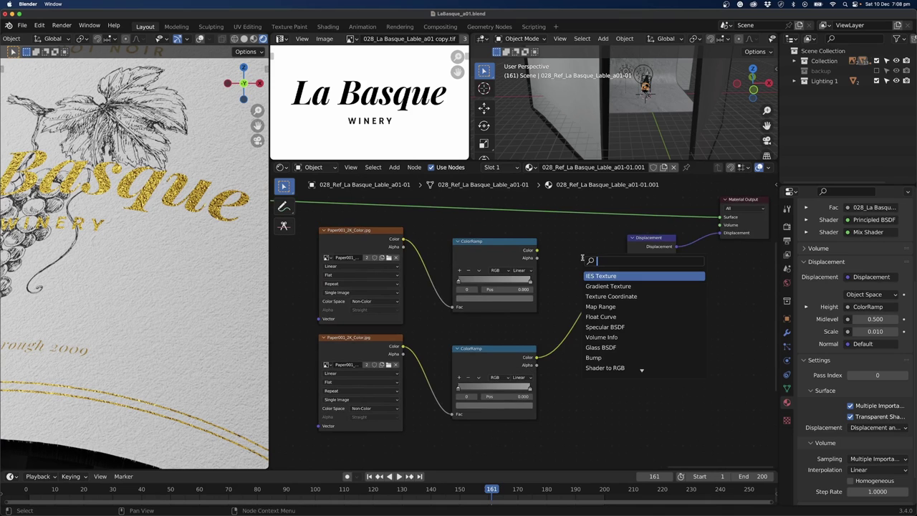
{"action": "type", "text": "mix"}
{"action": "key", "text": "Return"}
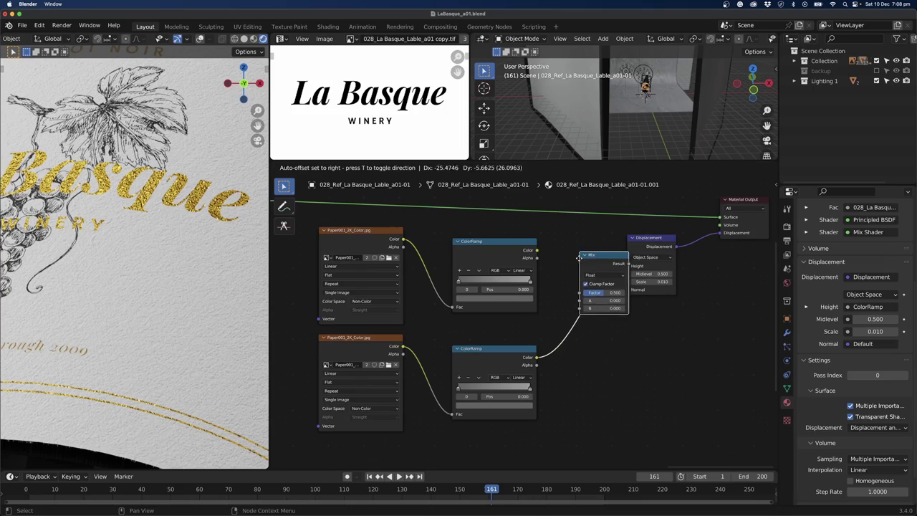
{"action": "left_click", "coordinate": [570, 270]}
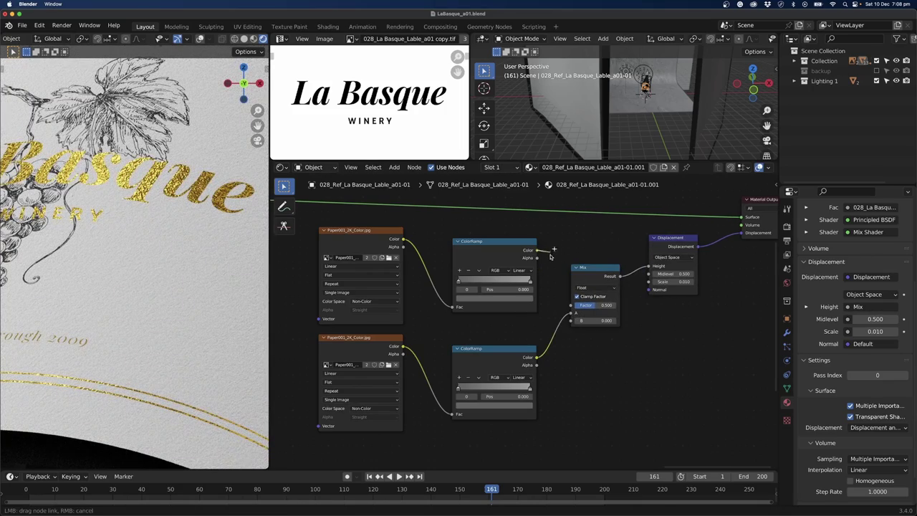
{"action": "left_click_drag", "start_coordinate": [537, 253], "coordinate": [579, 336]}
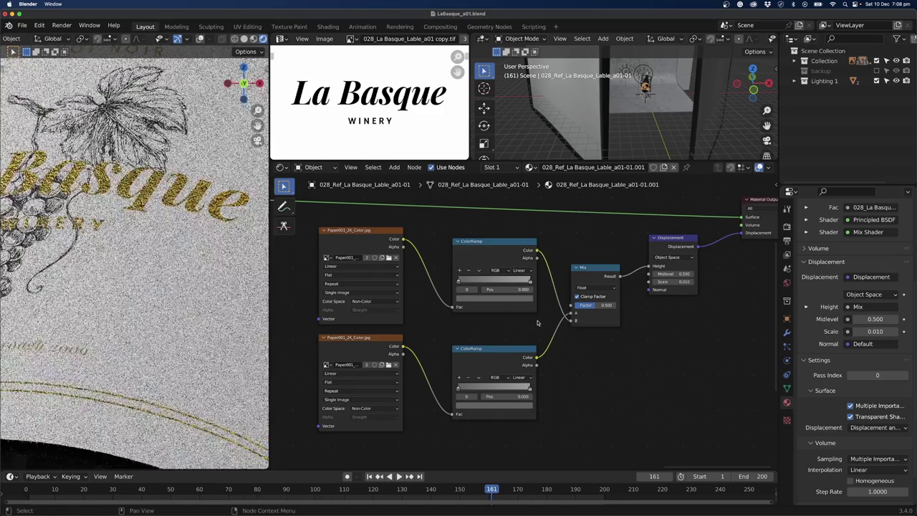
- Connect the Color output of the mask image texture that drives the Mix Shader to the new Mix node's Factor
{"action": "scroll", "coordinate": [537, 323], "scroll_direction": "down", "scroll_amount": 4}
{"action": "middle_click_drag", "start_coordinate": [448, 256], "coordinate": [617, 332], "text": "shift"}
{"action": "scroll", "coordinate": [618, 332], "scroll_direction": "down", "scroll_amount": 3}
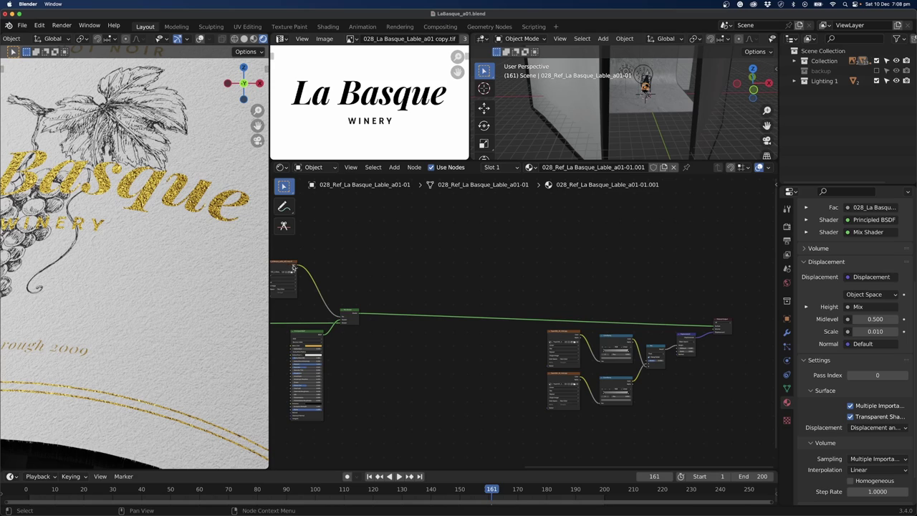
{"action": "left_click_drag", "start_coordinate": [297, 266], "coordinate": [647, 361]}
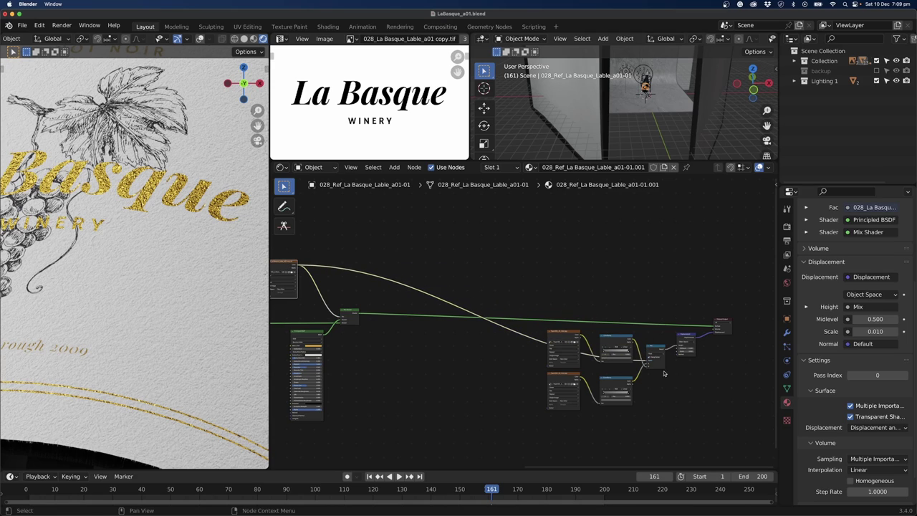
{"action": "scroll", "coordinate": [664, 372], "scroll_direction": "up", "scroll_amount": 7}
{"action": "middle_click_drag", "start_coordinate": [696, 406], "coordinate": [478, 303]}
{"action": "scroll", "coordinate": [478, 303], "scroll_direction": "up", "scroll_amount": 5}
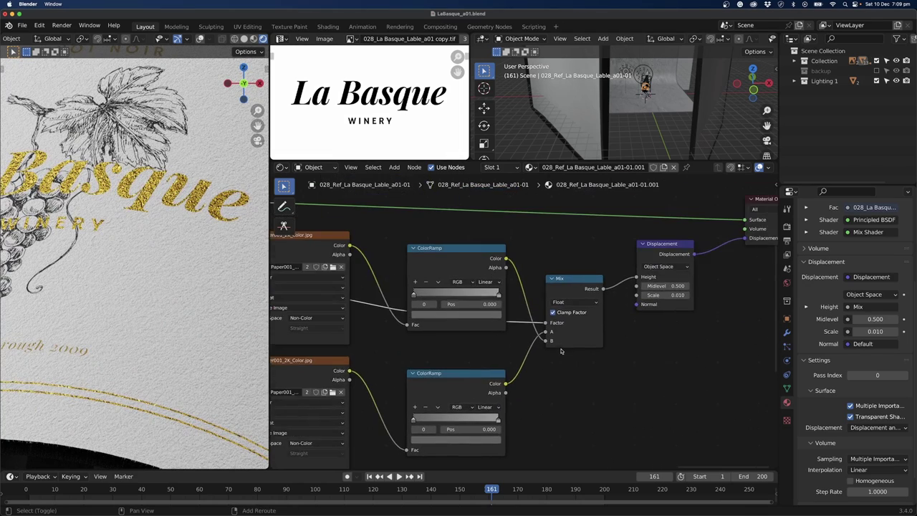
{"action": "middle_click_drag", "start_coordinate": [563, 337], "coordinate": [582, 338]}
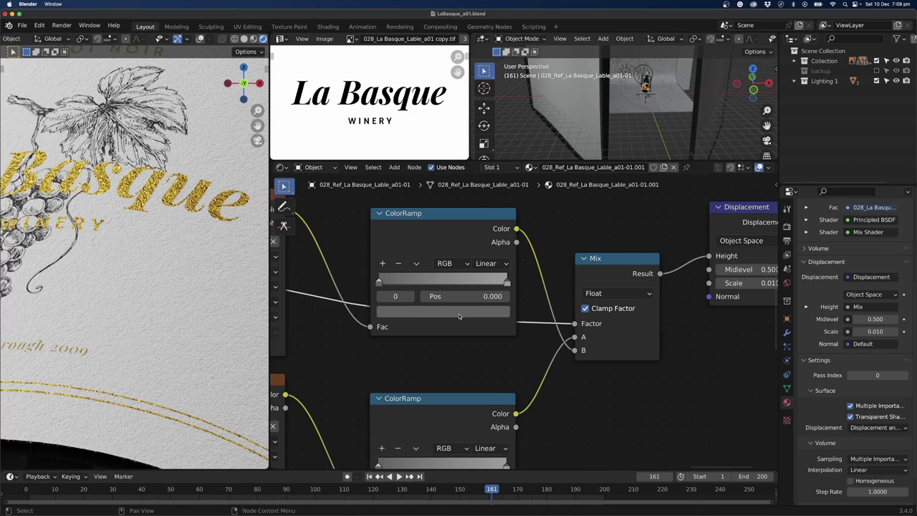
- Set the Value of the upper ColorRamp's light stop to 0.2
{"action": "left_click", "coordinate": [413, 315]}
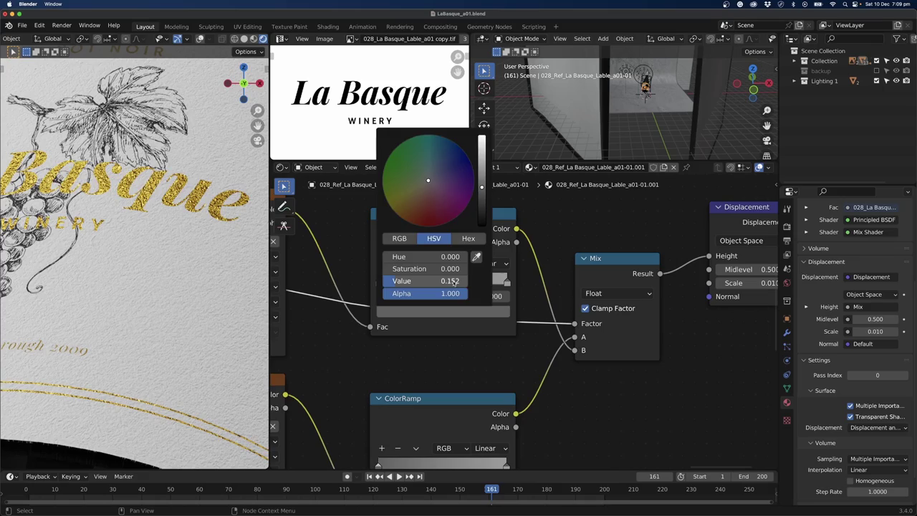
{"action": "left_click", "coordinate": [507, 283]}
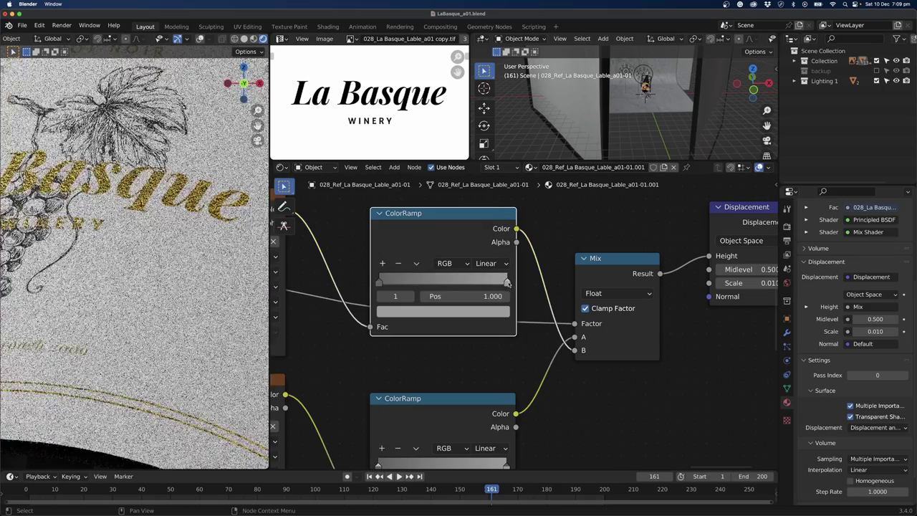
{"action": "left_click", "coordinate": [443, 311]}
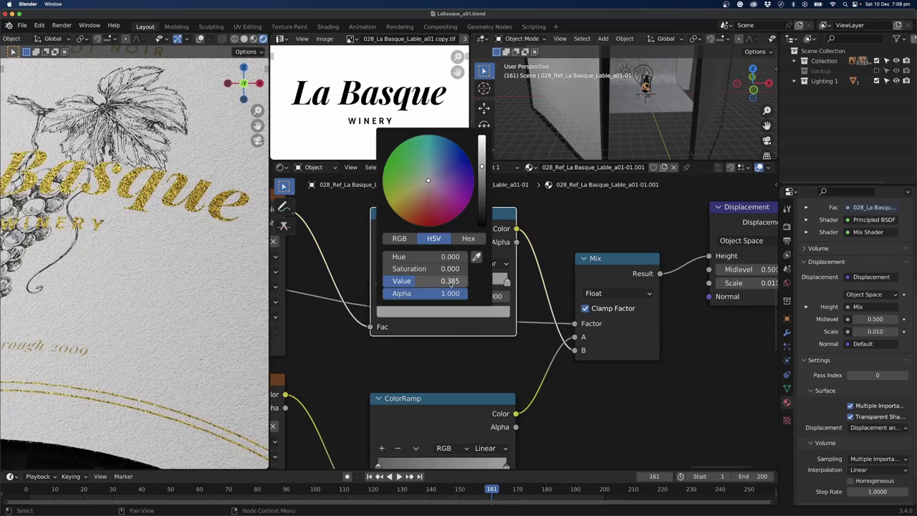
{"action": "left_click", "coordinate": [449, 282]}
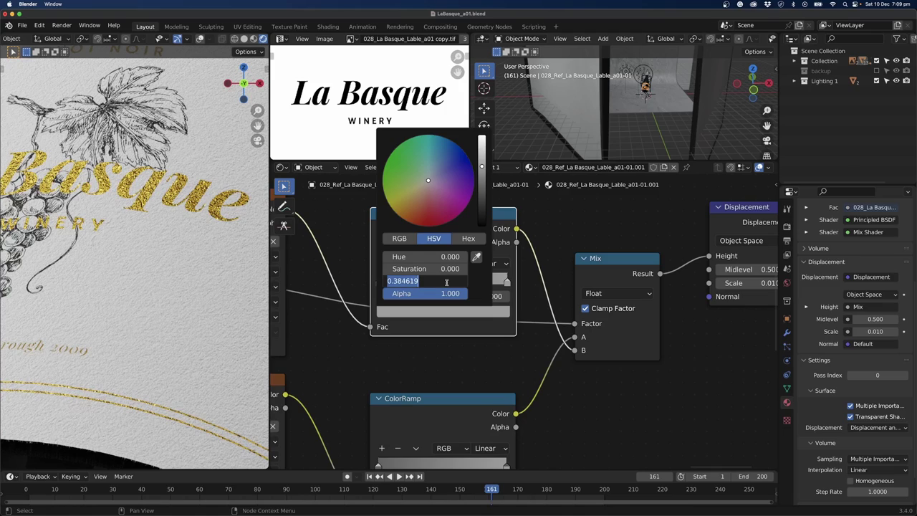
{"action": "key", "text": "BackSpace"}
{"action": "type", "text": ".2"}
{"action": "key", "text": "Return"}
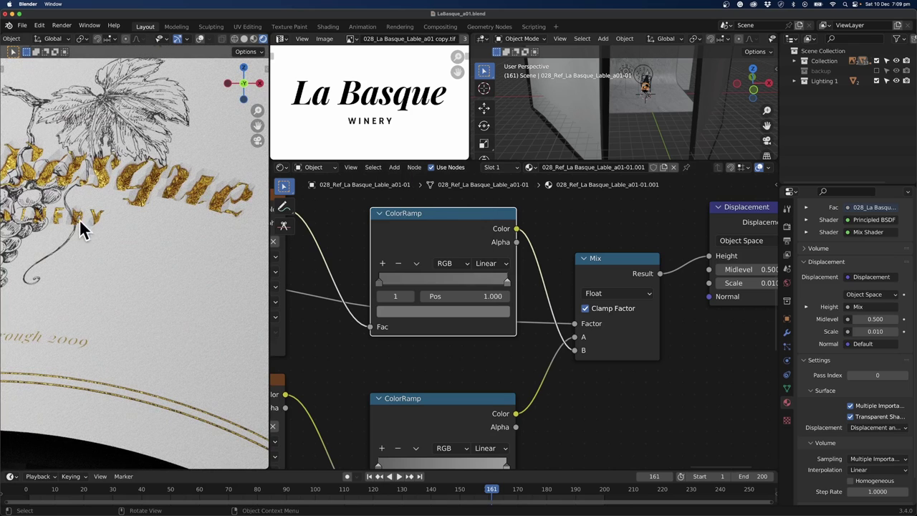
- Set the label material's surface displacement method to Bump Only and inspect the rendered label
{"action": "scroll", "coordinate": [136, 228], "scroll_direction": "down", "scroll_amount": 3}
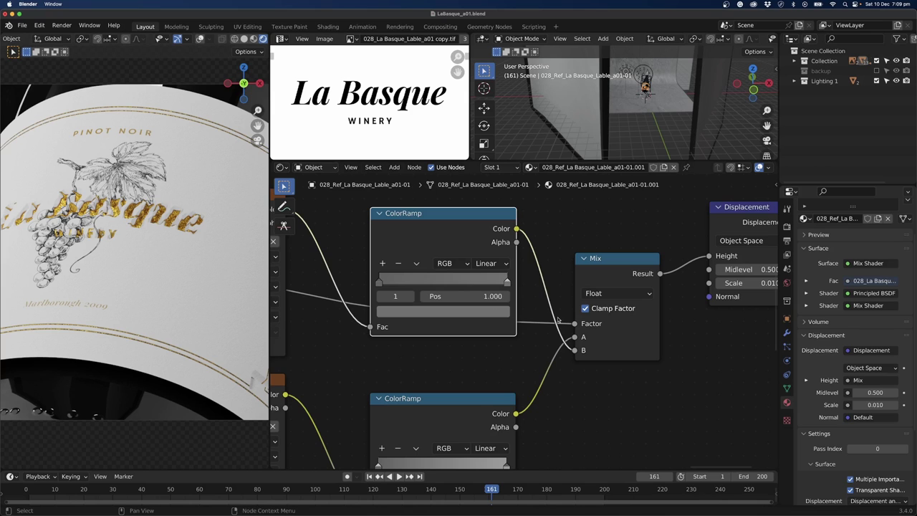
{"action": "scroll", "coordinate": [734, 384], "scroll_direction": "down", "scroll_amount": 2}
{"action": "scroll", "coordinate": [871, 452], "scroll_direction": "down", "scroll_amount": 2}
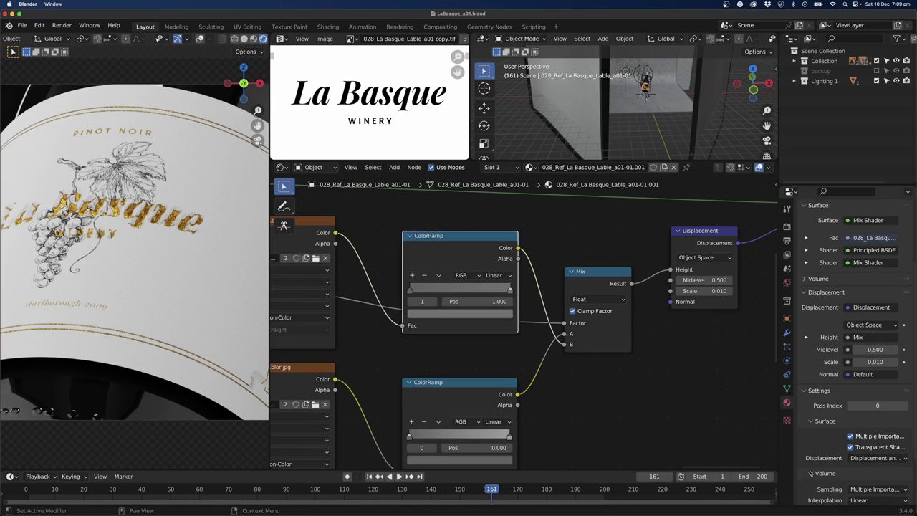
{"action": "left_click", "coordinate": [872, 453]}
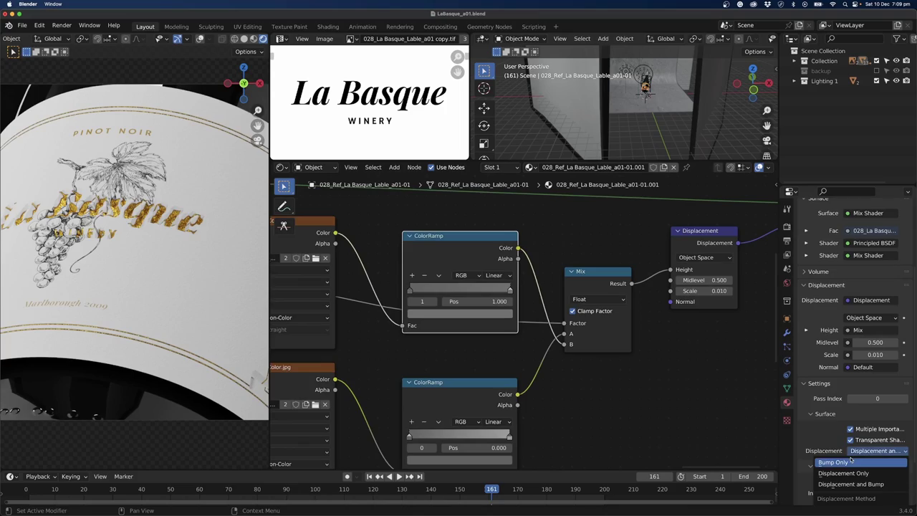
{"action": "left_click", "coordinate": [850, 463]}
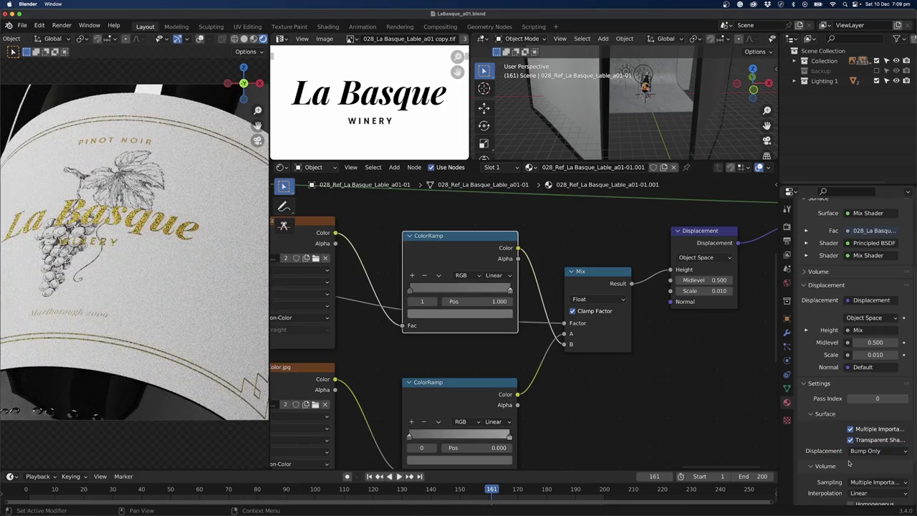
{"action": "scroll", "coordinate": [167, 229], "scroll_direction": "up", "scroll_amount": 3}
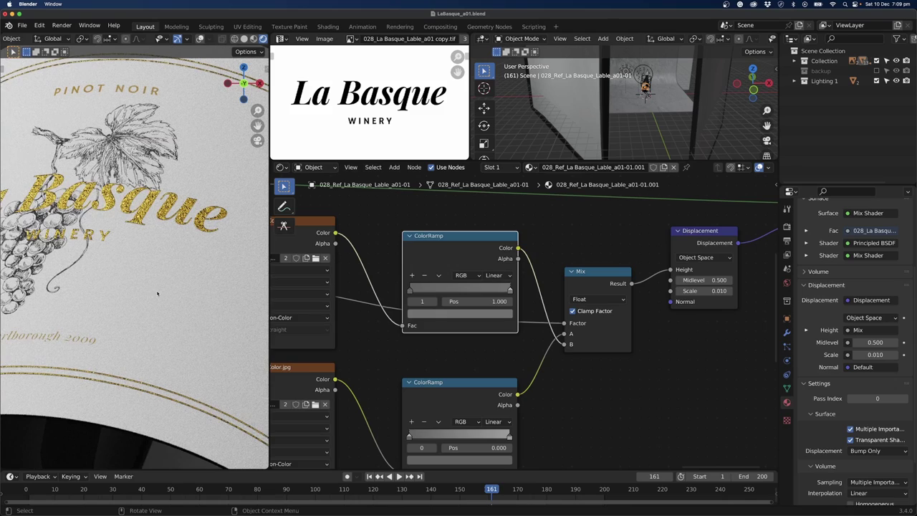
{"action": "middle_click_drag", "start_coordinate": [158, 292], "coordinate": [132, 292]}
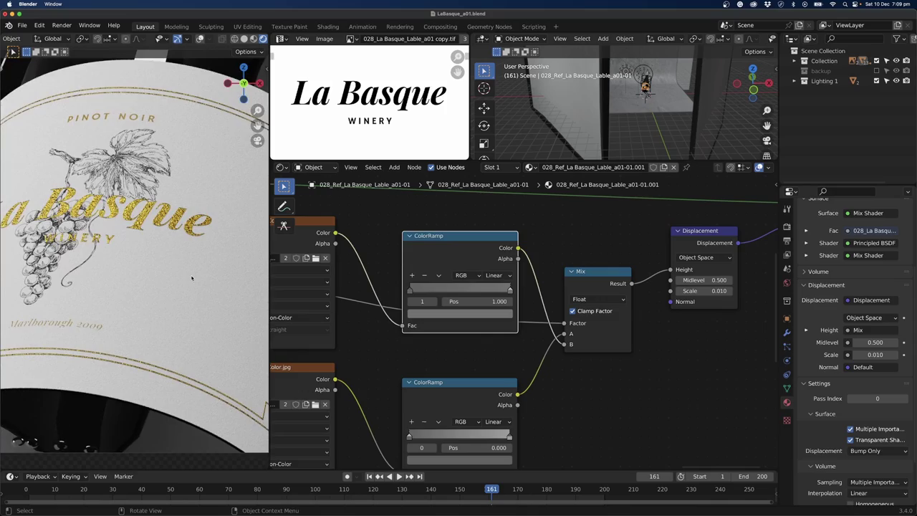
{"action": "scroll", "coordinate": [192, 281], "scroll_direction": "down", "scroll_amount": 3}
{"action": "middle_click_drag", "start_coordinate": [160, 277], "coordinate": [66, 171], "text": "shift"}
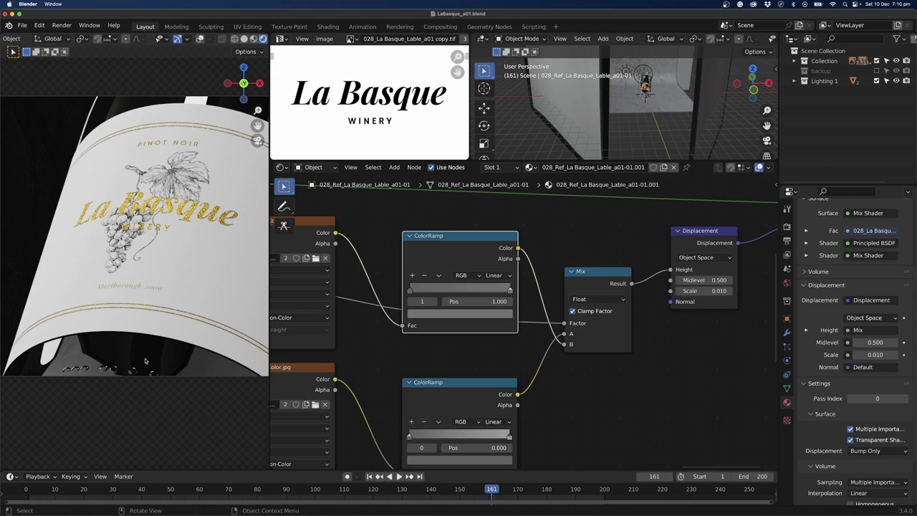
{"action": "scroll", "coordinate": [172, 254], "scroll_direction": "up", "scroll_amount": 4}
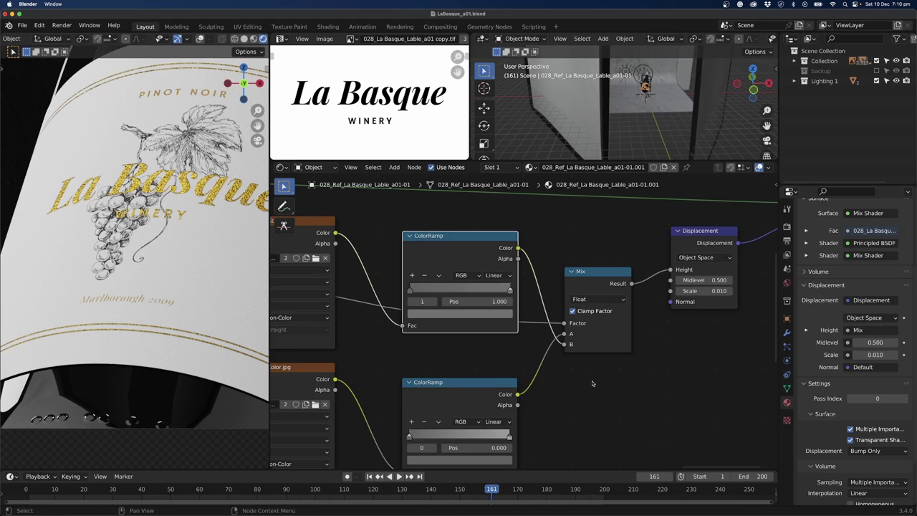
- Swap the Mix node's inputs so the upper ColorRamp feeds A and the lower ColorRamp feeds B
{"action": "scroll", "coordinate": [593, 383], "scroll_direction": "up", "scroll_amount": 1}
{"action": "middle_click_drag", "start_coordinate": [578, 406], "coordinate": [619, 390]}
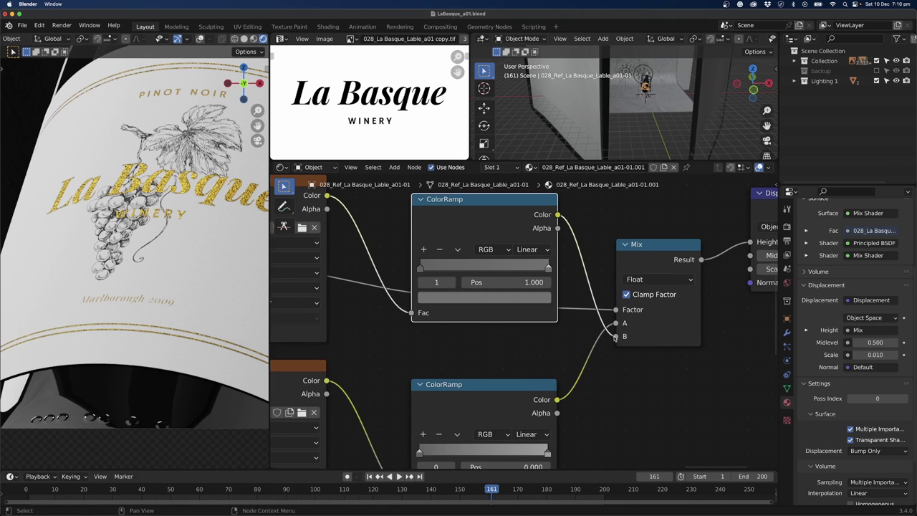
{"action": "mouse_move", "coordinate": [615, 324]}
{"action": "left_mouse_down"}
{"action": "mouse_move", "coordinate": [601, 334]}
{"action": "mouse_move", "coordinate": [615, 336]}
{"action": "left_mouse_up"}
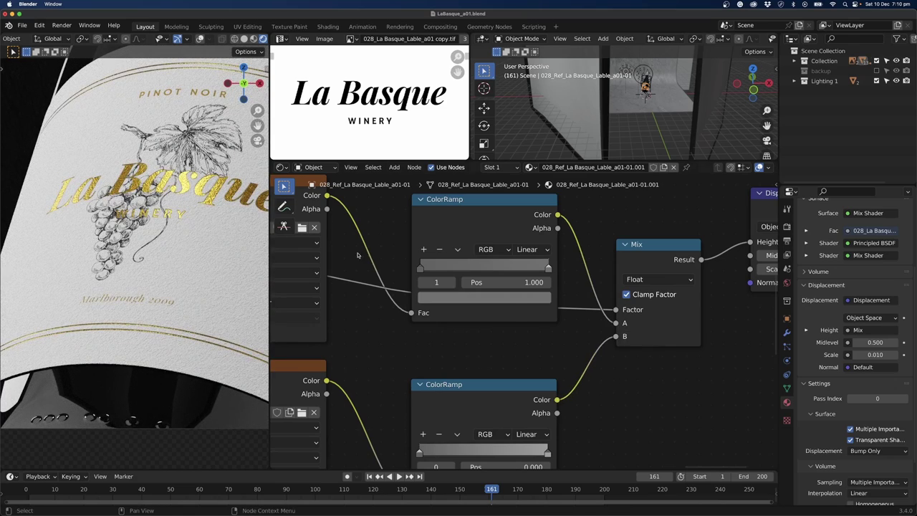
- Set the Value of the upper ColorRamp's dark stop to 0.17
{"action": "middle_click_drag", "start_coordinate": [545, 346], "coordinate": [528, 355], "text": "shift"}
{"action": "left_click_drag", "start_coordinate": [515, 320], "coordinate": [511, 320]}
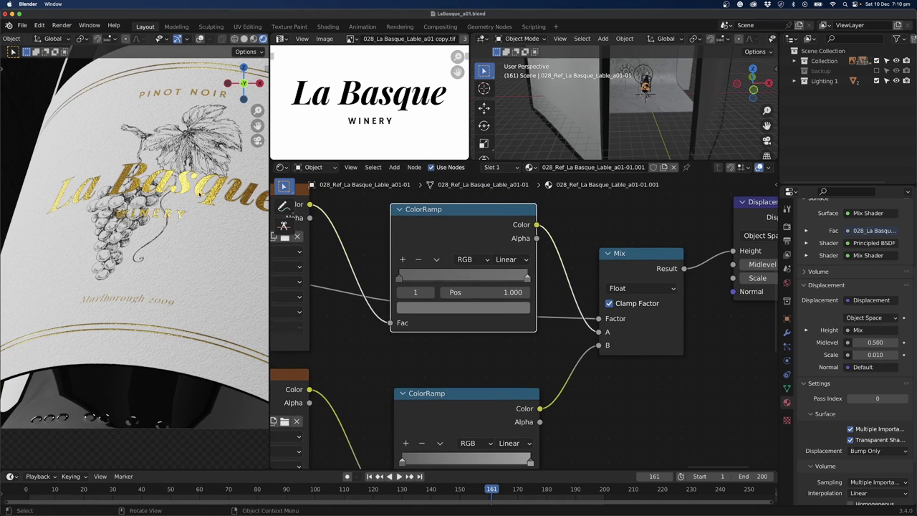
{"action": "left_click", "coordinate": [474, 412]}
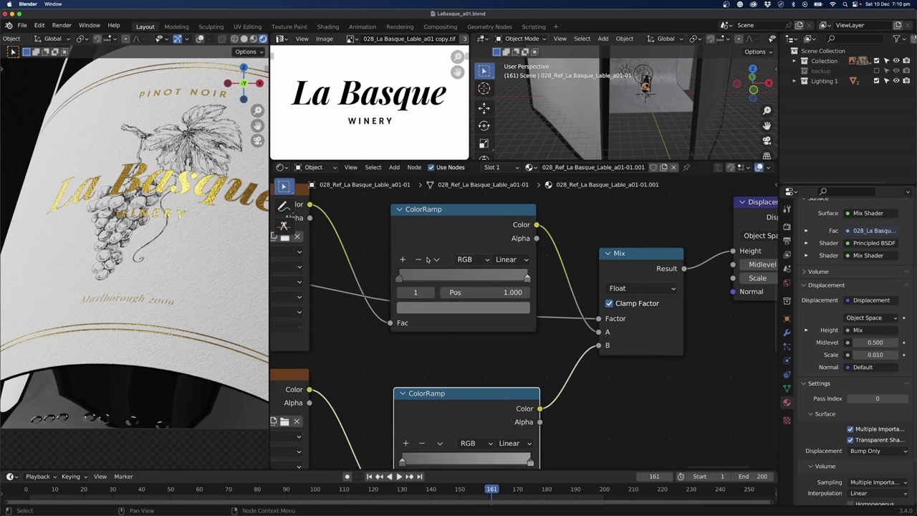
{"action": "scroll", "coordinate": [428, 259], "scroll_direction": "up", "scroll_amount": 1}
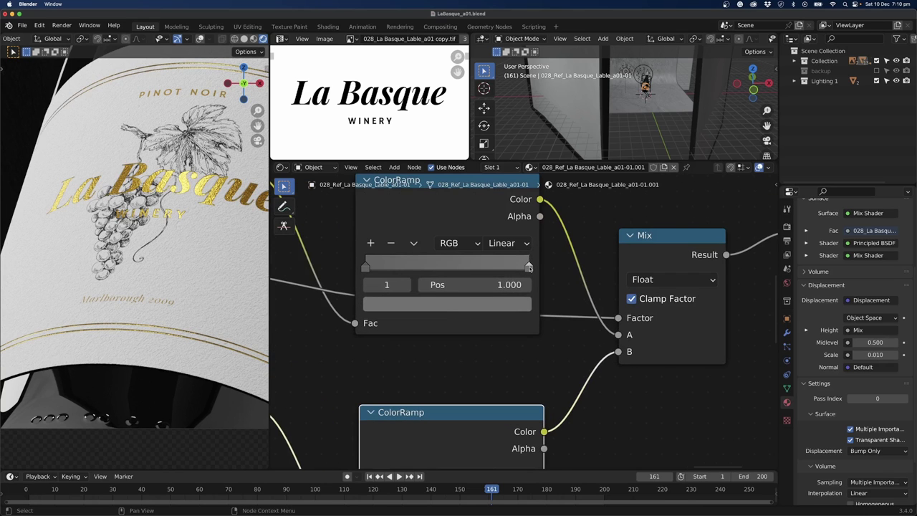
{"action": "left_click", "coordinate": [472, 304]}
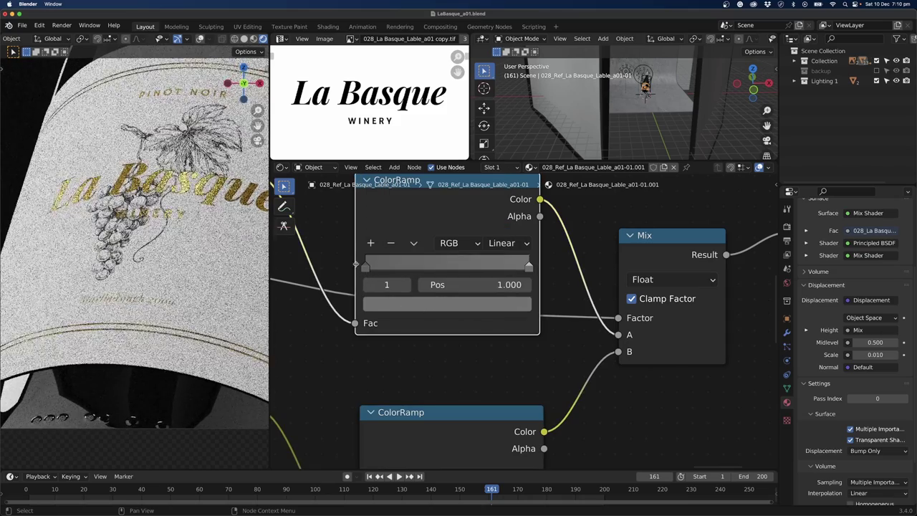
{"action": "left_click", "coordinate": [499, 302]}
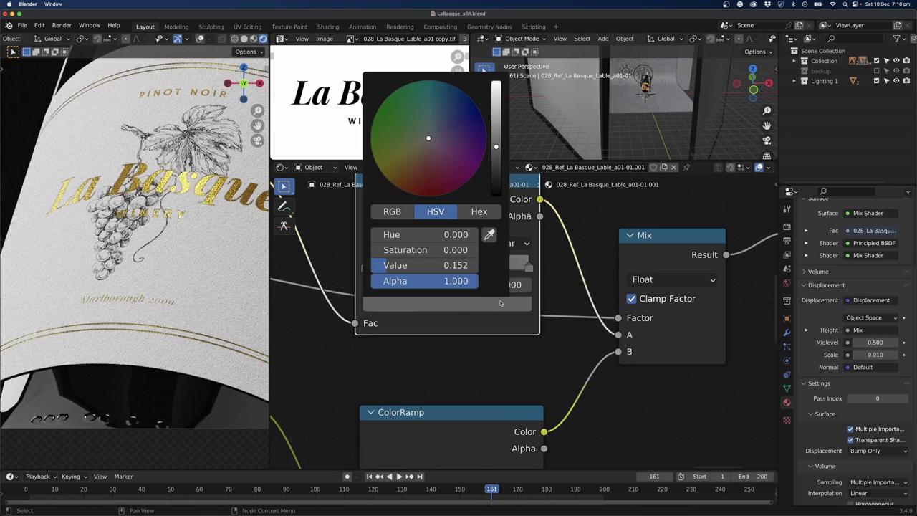
{"action": "left_click", "coordinate": [461, 267]}
{"action": "type", "text": ".17"}
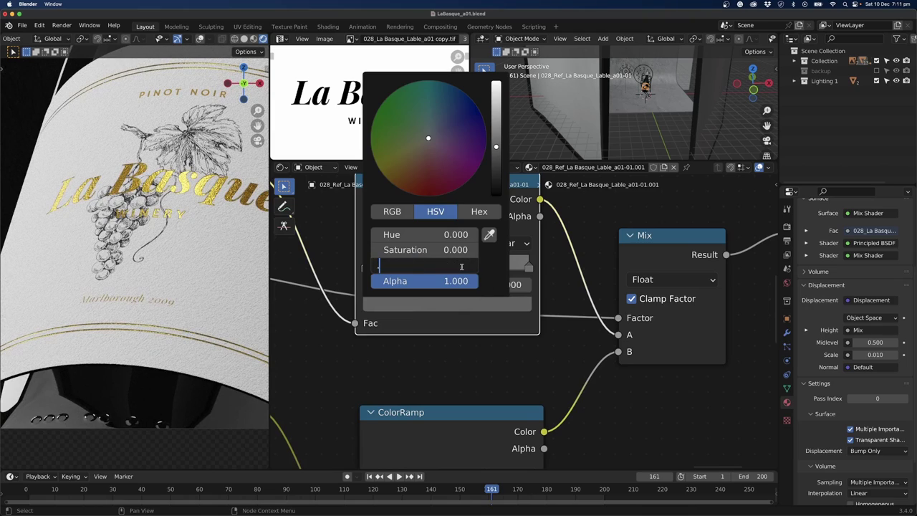
{"action": "key", "text": "Return"}
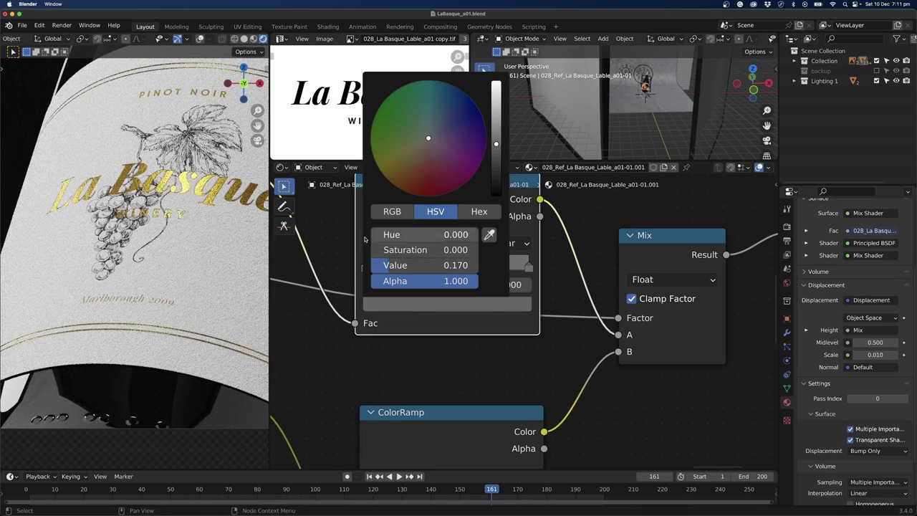
- Set the Value of the upper ColorRamp's dark stop to 0.18 and inspect the foil and paper texture up close
{"action": "left_click", "coordinate": [423, 303]}
{"action": "left_click", "coordinate": [460, 265]}
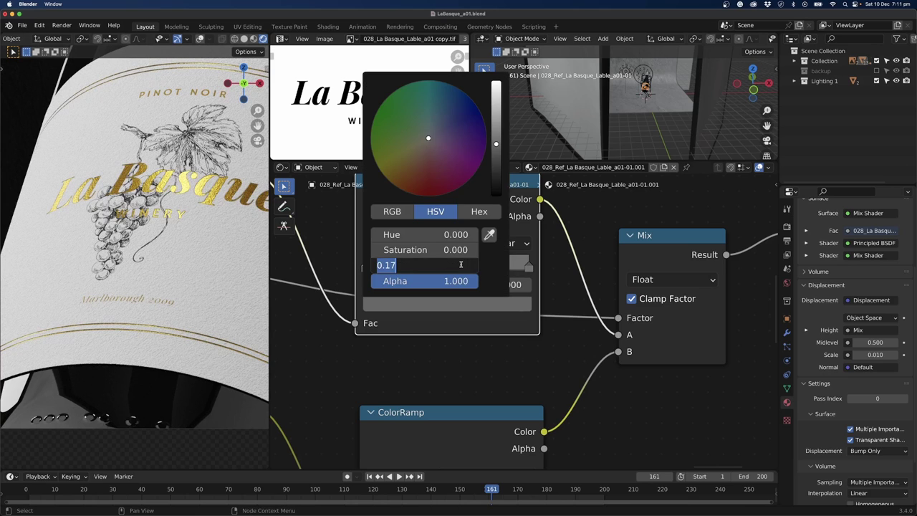
{"action": "type", "text": ".1"}
{"action": "key", "text": "Return"}
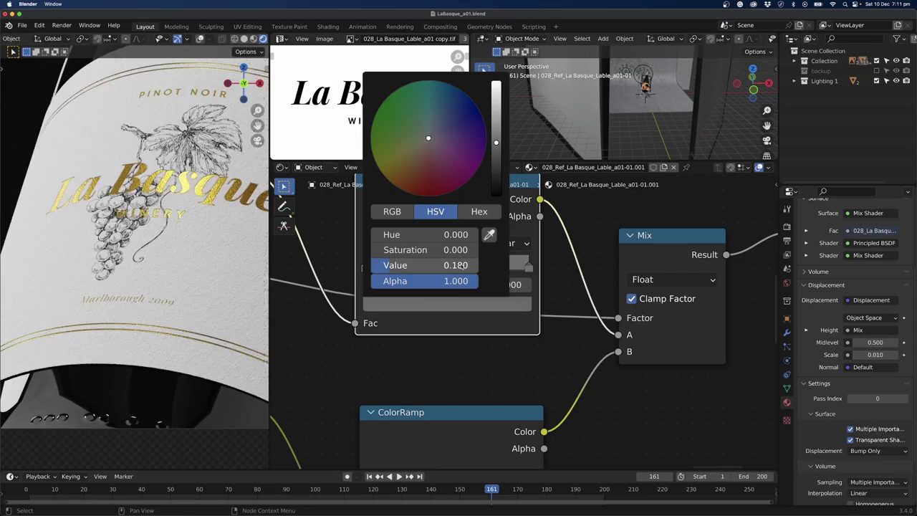
{"action": "scroll", "coordinate": [220, 212], "scroll_direction": "up", "scroll_amount": 4}
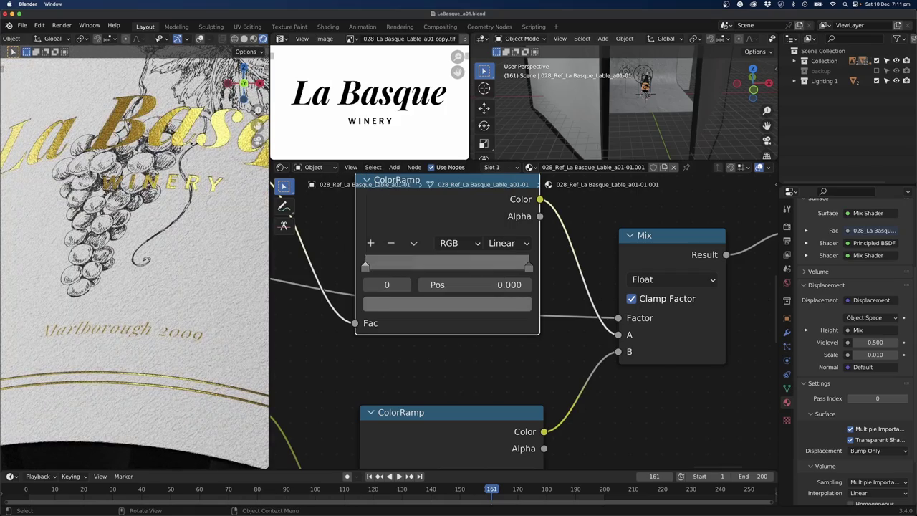
{"action": "middle_click_drag", "start_coordinate": [189, 123], "coordinate": [181, 174]}
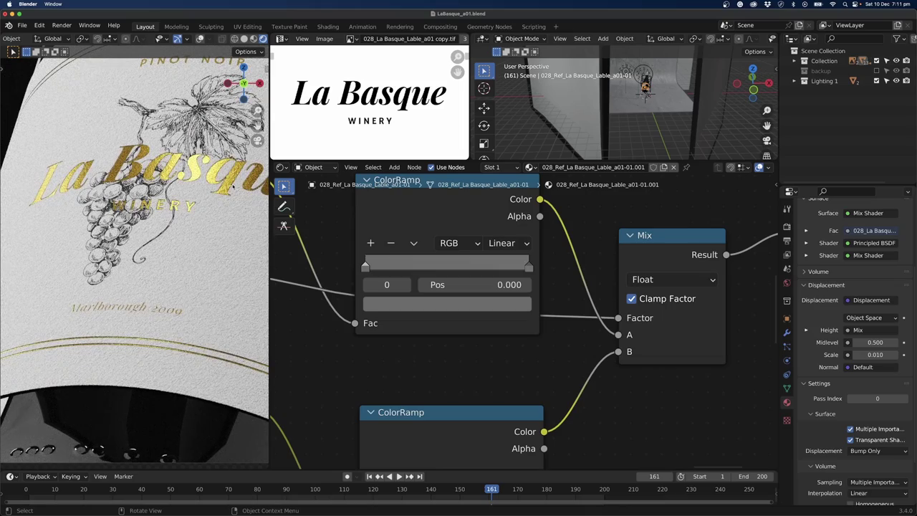
{"action": "scroll", "coordinate": [238, 186], "scroll_direction": "up", "scroll_amount": 2}
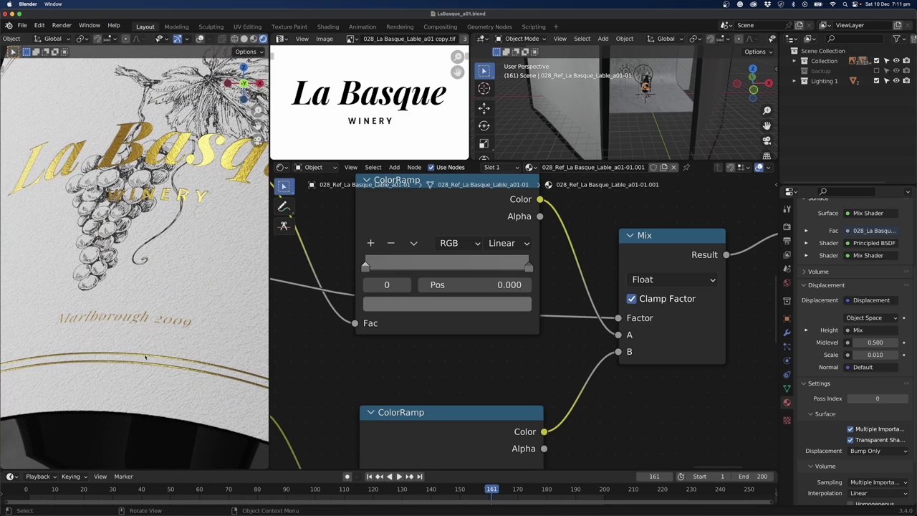
- Make room beside the upper ColorRamp and insert a Bright/Contrast node between its Color output and the Mix node's A input
{"action": "scroll", "coordinate": [505, 345], "scroll_direction": "down", "scroll_amount": 6}
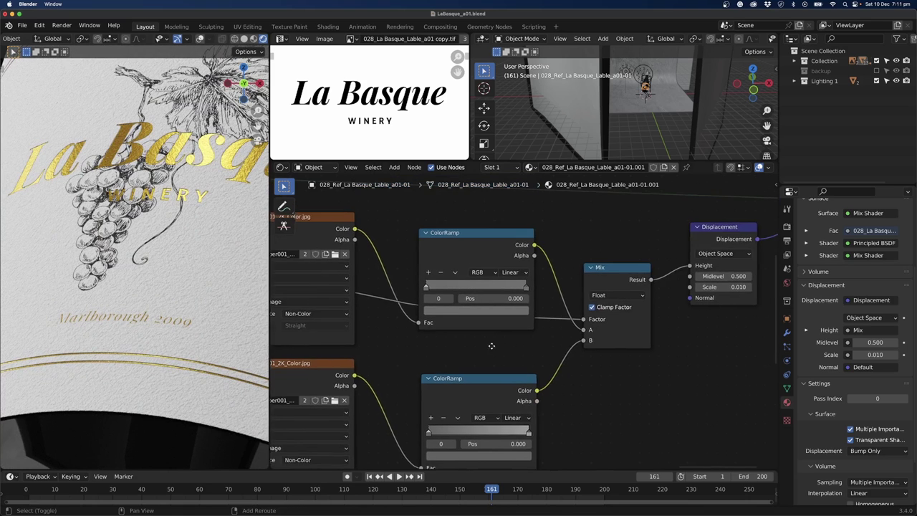
{"action": "middle_click_drag", "start_coordinate": [491, 345], "coordinate": [581, 356]}
{"action": "left_click_drag", "start_coordinate": [549, 223], "coordinate": [386, 257]}
{"action": "left_click_drag", "start_coordinate": [583, 255], "coordinate": [474, 258]}
{"action": "key", "text": "shift+a"}
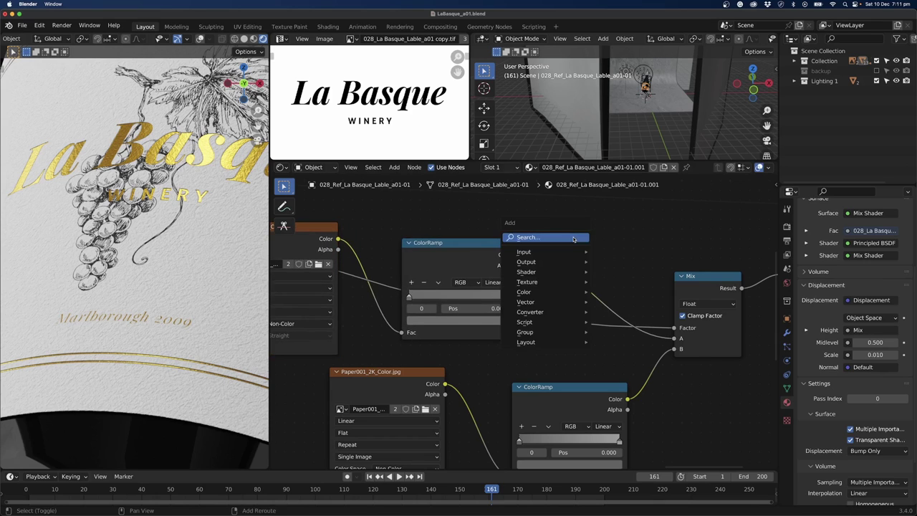
{"action": "left_click", "coordinate": [572, 239]}
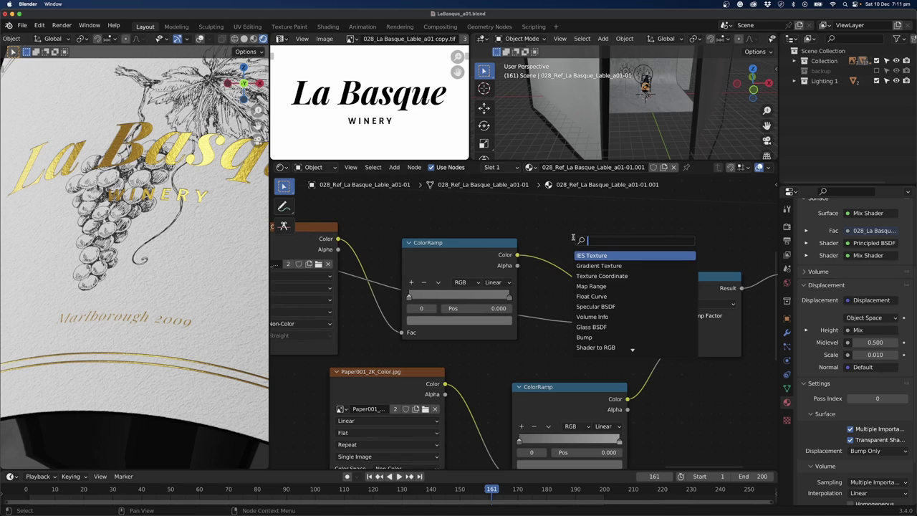
{"action": "type", "text": "brigh"}
{"action": "key", "text": "Return"}
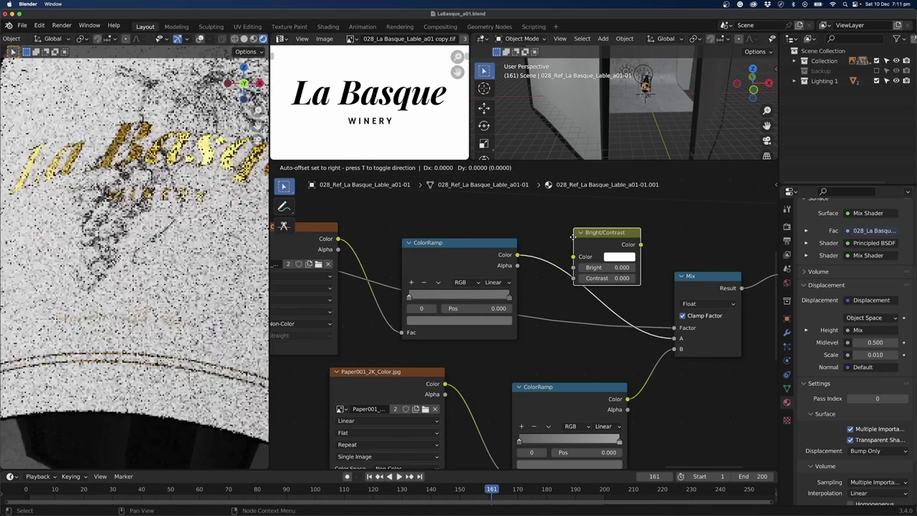
{"action": "left_click", "coordinate": [577, 276]}
- Try Bright values of 0.05, 3.65 and -1 on the Bright/Contrast node
{"action": "scroll", "coordinate": [578, 276], "scroll_direction": "up", "scroll_amount": 6}
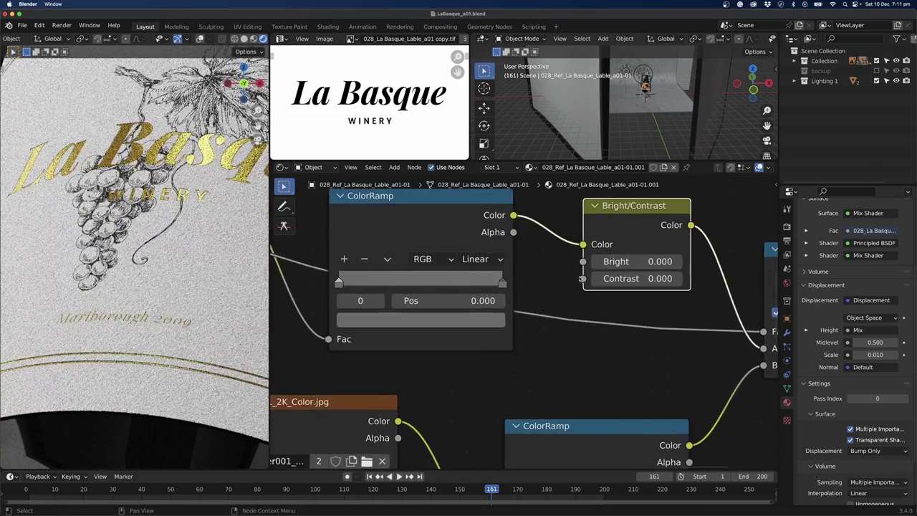
{"action": "middle_click_drag", "start_coordinate": [519, 293], "coordinate": [366, 353]}
{"action": "scroll", "coordinate": [397, 342], "scroll_direction": "up", "scroll_amount": 2}
{"action": "scroll", "coordinate": [398, 339], "scroll_direction": "up", "scroll_amount": 1}
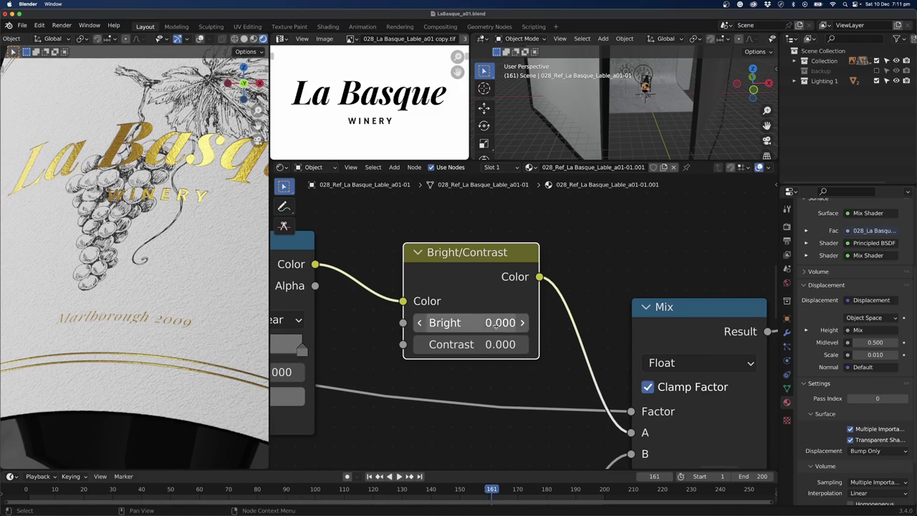
{"action": "left_click", "coordinate": [485, 326]}
{"action": "type", "text": ".05"}
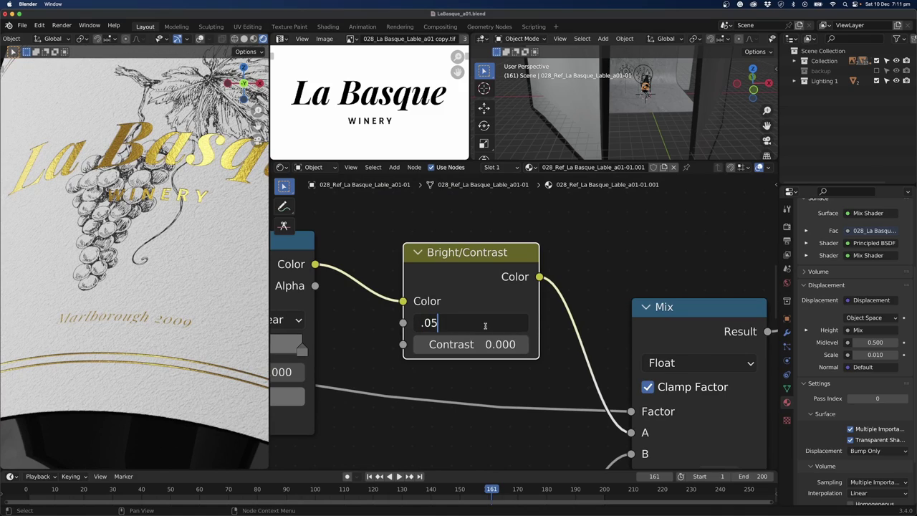
{"action": "key", "text": "Return"}
{"action": "left_click_drag", "start_coordinate": [456, 323], "coordinate": [516, 324]}
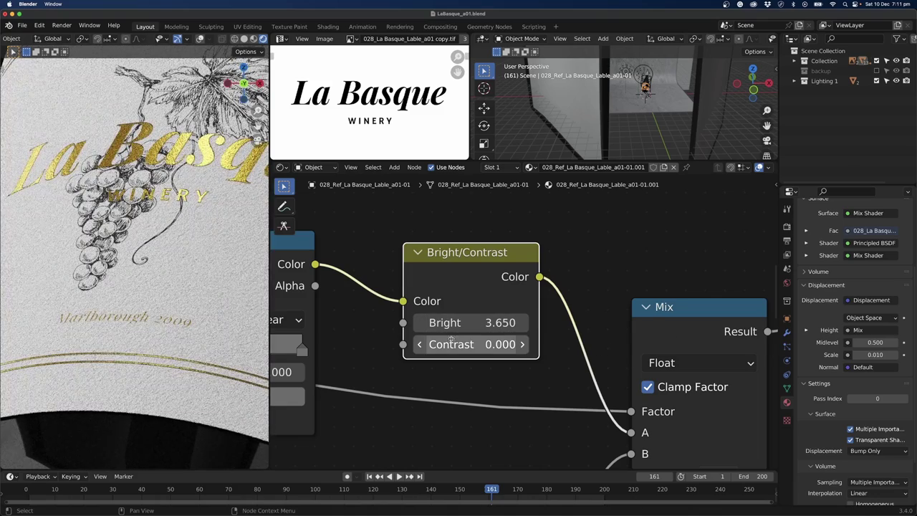
{"action": "left_click", "coordinate": [467, 323]}
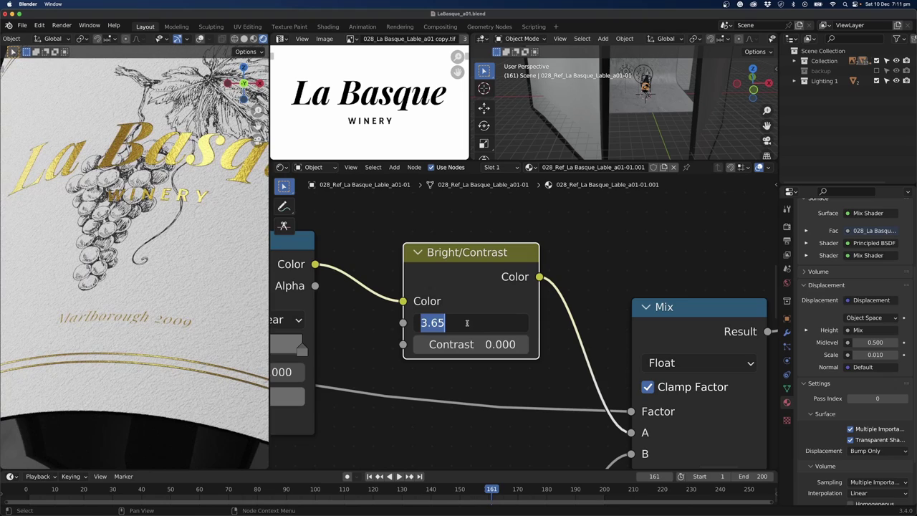
{"action": "type", "text": "-1"}
{"action": "key", "text": "Return"}
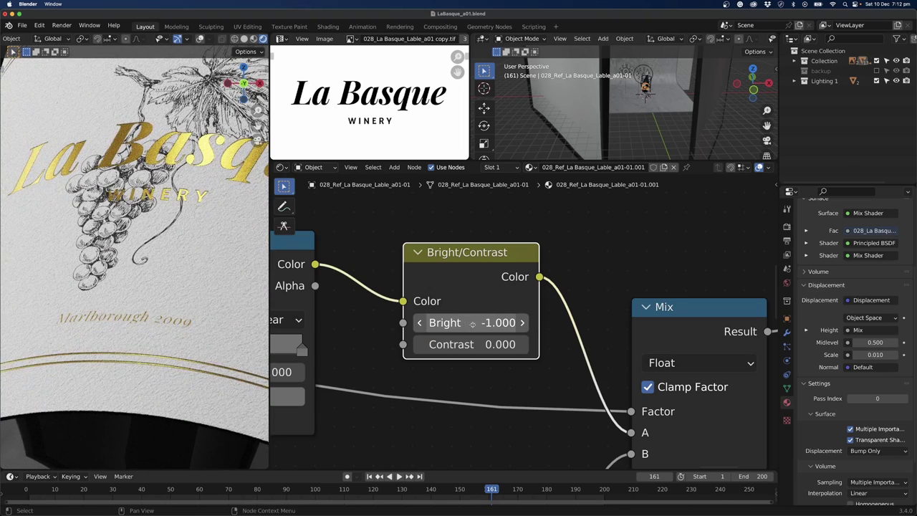
- Set the Bright/Contrast node's Bright value to 0.5
{"action": "left_click", "coordinate": [473, 324]}
{"action": "type", "text": "1"}
{"action": "key", "text": "Return"}
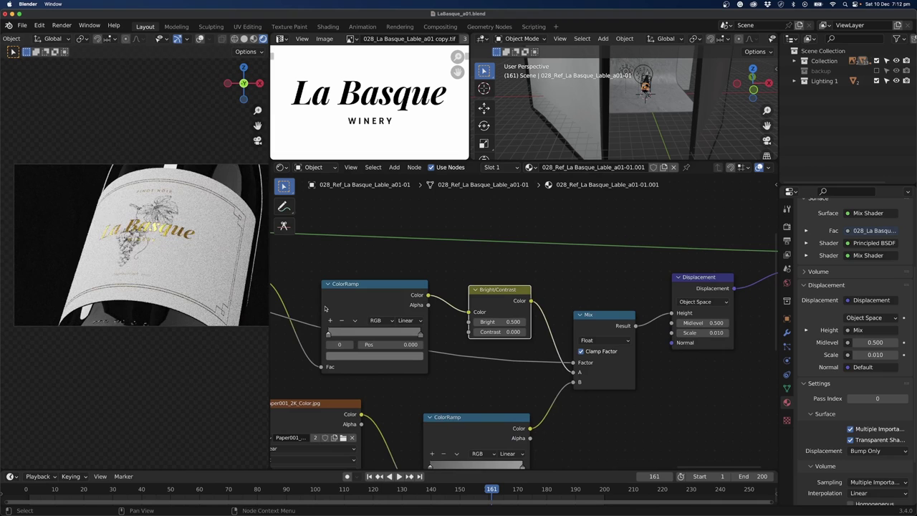
- Reduce the Roughness of the gold foil's Principled BSDF to 0.2
{"action": "middle_click_drag", "start_coordinate": [476, 381], "coordinate": [659, 396], "text": "shift"}
{"action": "middle_click_drag", "start_coordinate": [448, 372], "coordinate": [668, 386], "text": "shift"}
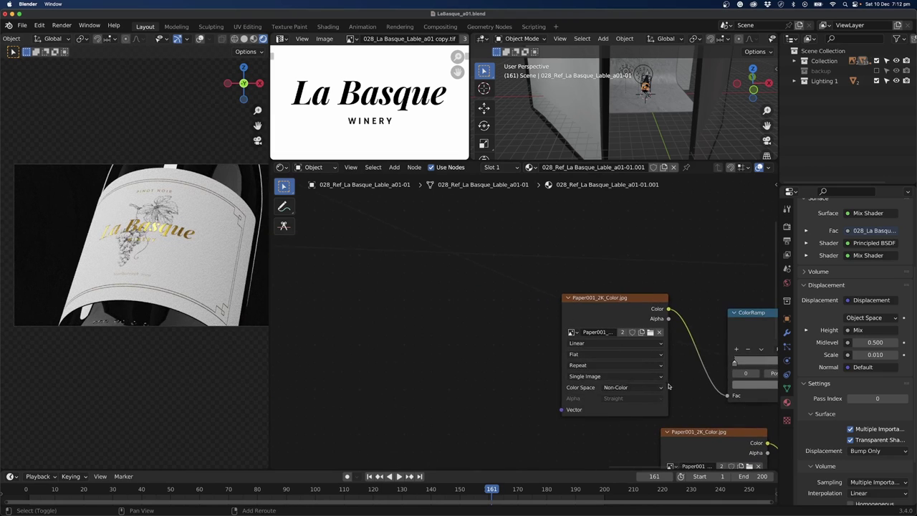
{"action": "scroll", "coordinate": [668, 387], "scroll_direction": "down", "scroll_amount": 6}
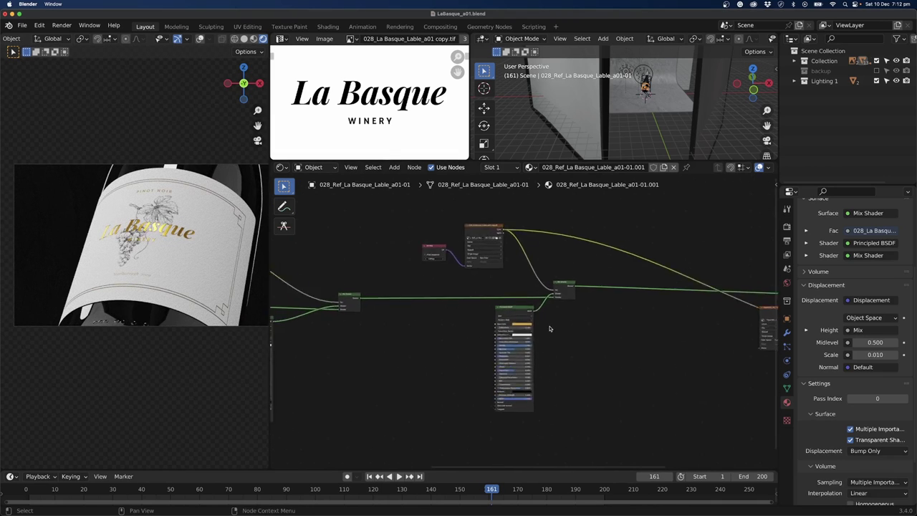
{"action": "scroll", "coordinate": [550, 328], "scroll_direction": "up", "scroll_amount": 4}
{"action": "left_click", "coordinate": [532, 330]}
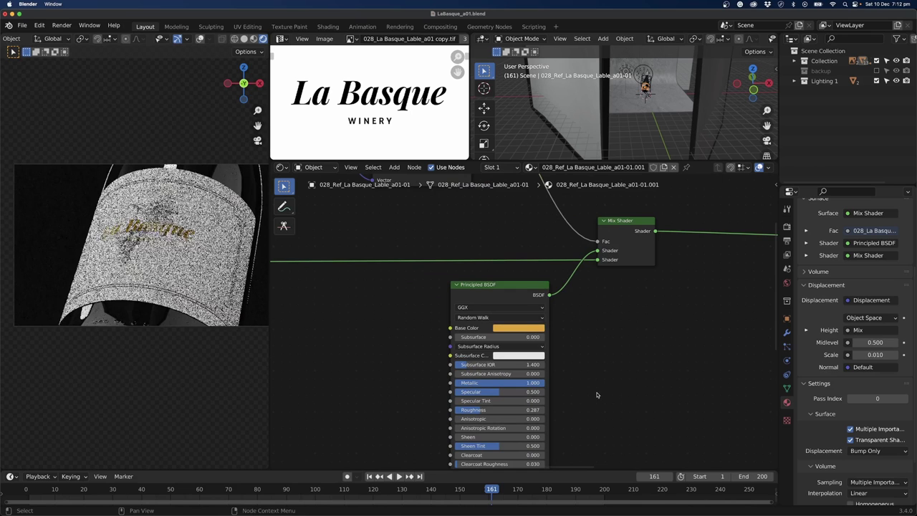
{"action": "scroll", "coordinate": [598, 396], "scroll_direction": "up", "scroll_amount": 2}
{"action": "scroll", "coordinate": [532, 382], "scroll_direction": "up", "scroll_amount": 2}
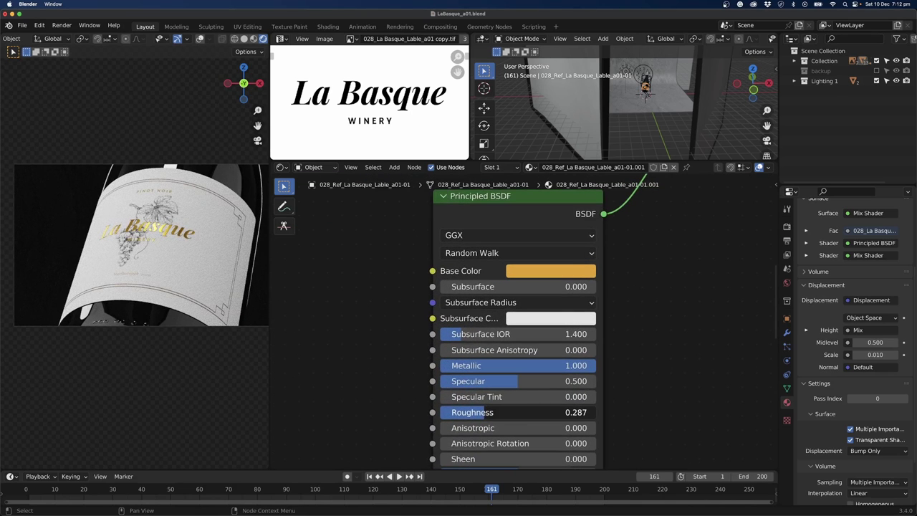
{"action": "left_click_drag", "start_coordinate": [516, 412], "coordinate": [502, 411]}
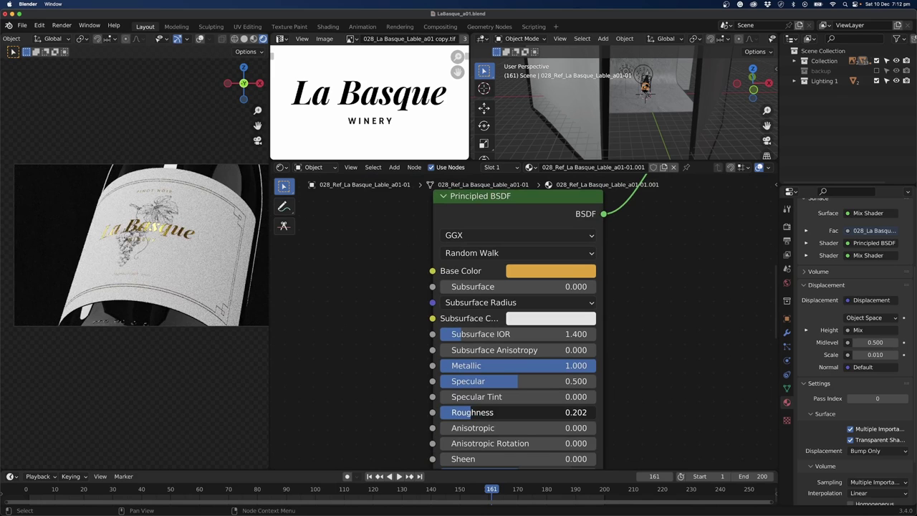
- Enlarge the scene viewport and examine the lights, backdrop and camera arranged around the wine bottle
{"action": "middle_click_drag", "start_coordinate": [650, 135], "coordinate": [647, 136]}
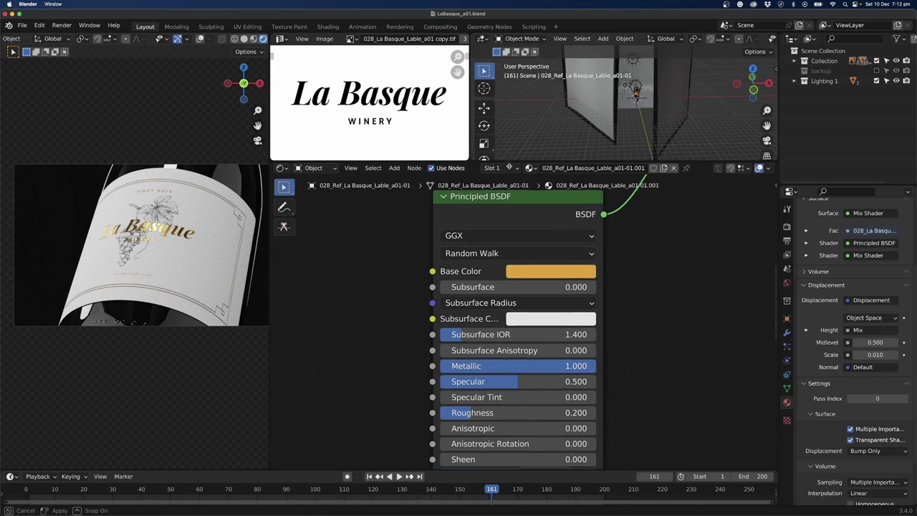
{"action": "left_click_drag", "start_coordinate": [512, 163], "coordinate": [499, 287]}
{"action": "scroll", "coordinate": [656, 133], "scroll_direction": "up", "scroll_amount": 3}
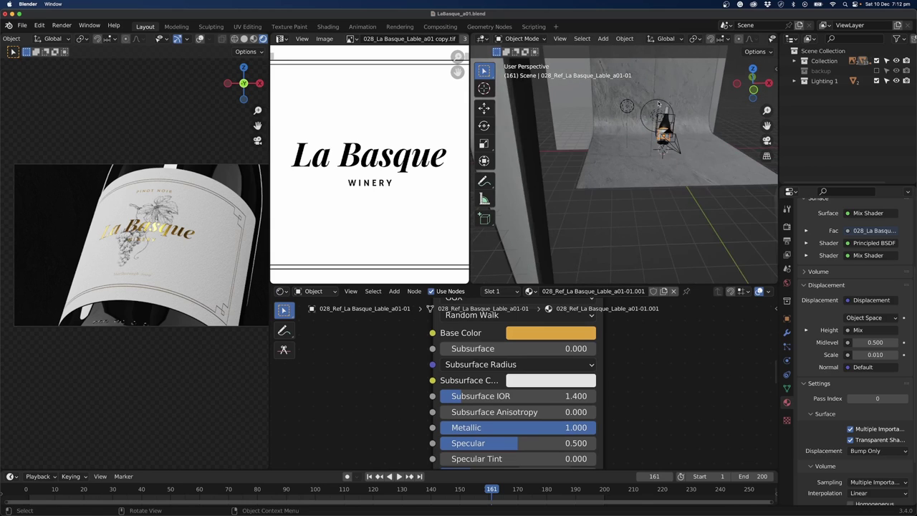
{"action": "middle_click_drag", "start_coordinate": [656, 133], "coordinate": [564, 190]}
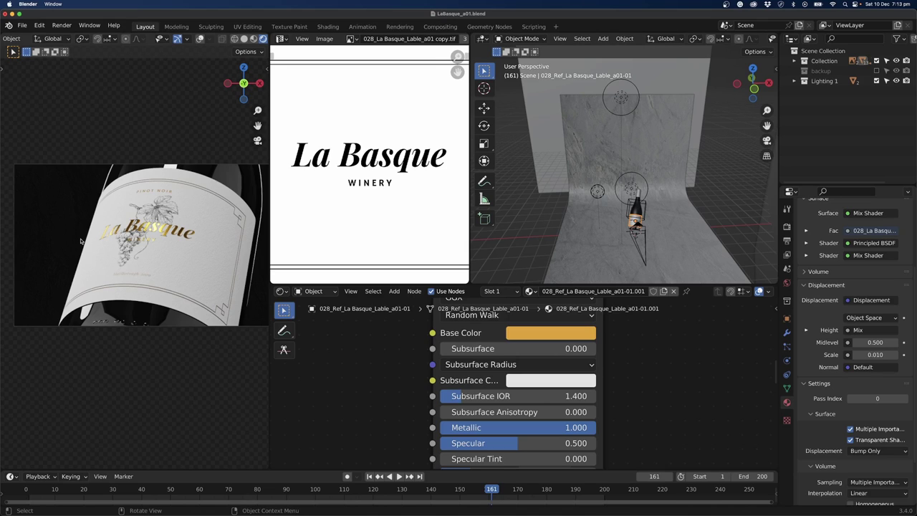
{"action": "scroll", "coordinate": [622, 188], "scroll_direction": "up", "scroll_amount": 4}
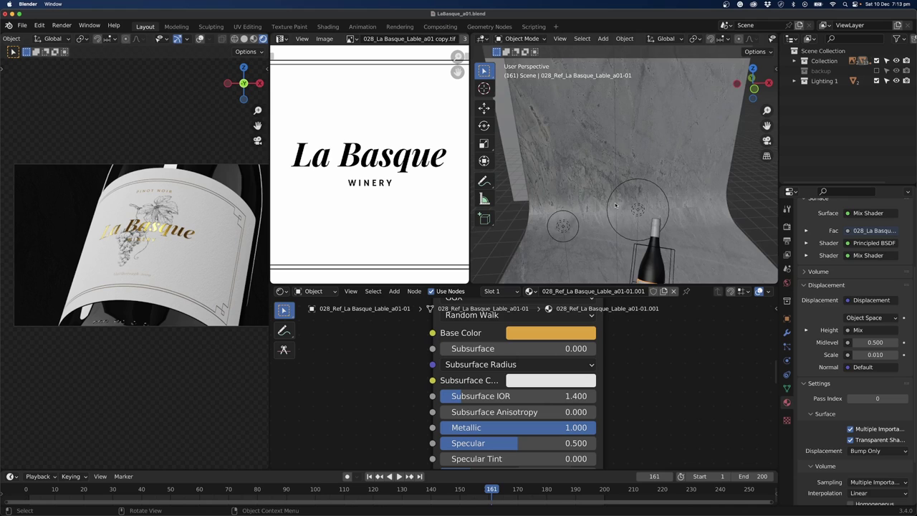
{"action": "middle_click_drag", "start_coordinate": [622, 215], "coordinate": [640, 185]}
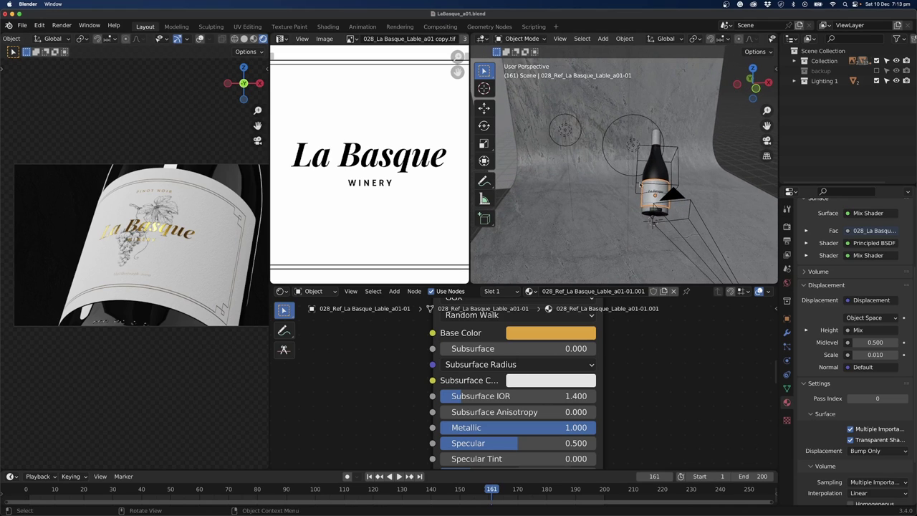
{"action": "scroll", "coordinate": [660, 209], "scroll_direction": "down", "scroll_amount": 2}
{"action": "middle_click_drag", "start_coordinate": [648, 154], "coordinate": [621, 170], "text": "shift"}
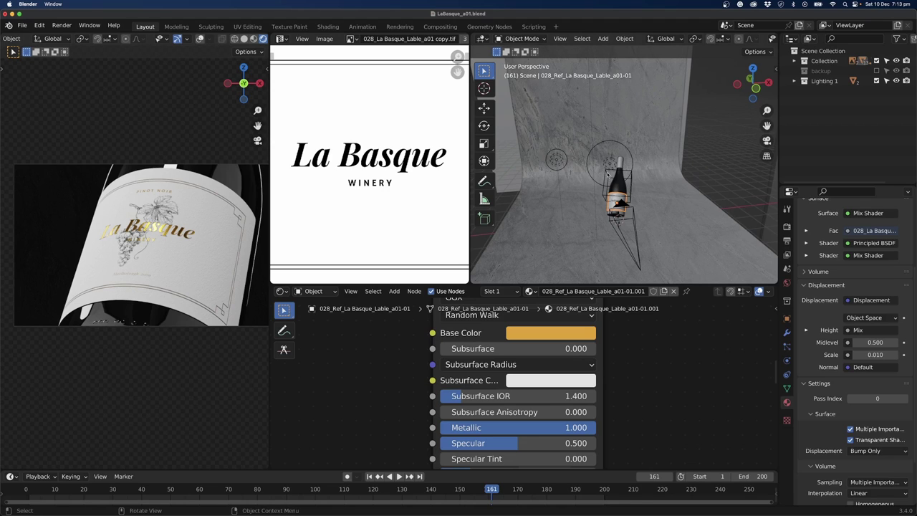
{"action": "scroll", "coordinate": [613, 182], "scroll_direction": "down", "scroll_amount": 3}
{"action": "middle_click_drag", "start_coordinate": [615, 180], "coordinate": [603, 192], "text": "shift"}
{"action": "scroll", "coordinate": [605, 185], "scroll_direction": "up", "scroll_amount": 2}
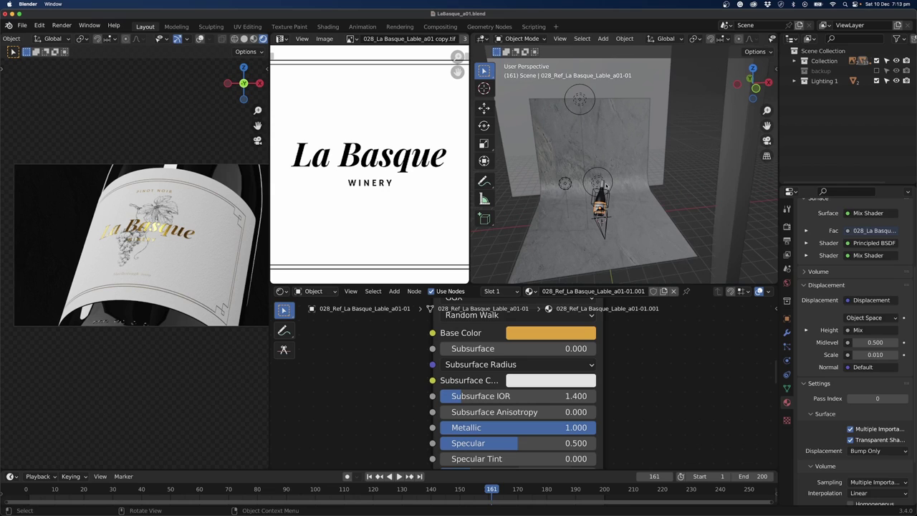
- Move the point light above the marble backdrop about 44 mm along the global X axis
{"action": "left_click", "coordinate": [579, 101]}
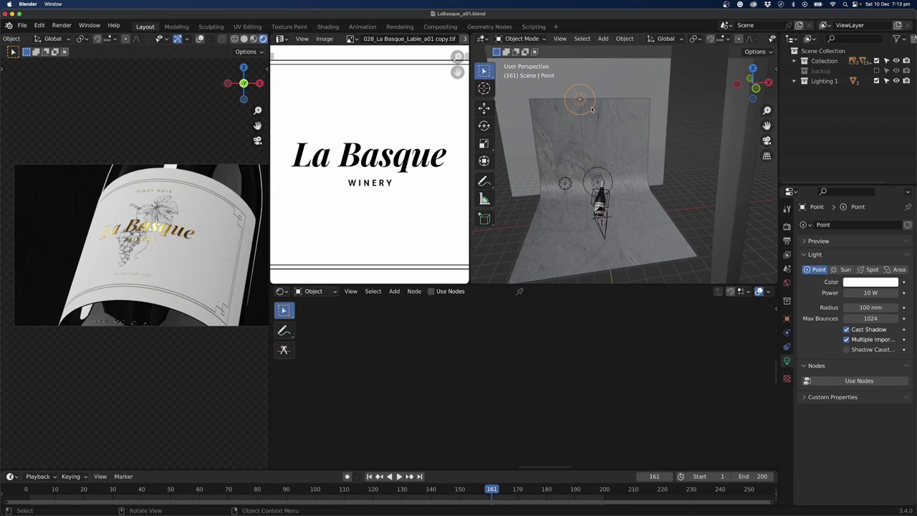
{"action": "key", "text": "g"}
{"action": "key", "text": "x"}
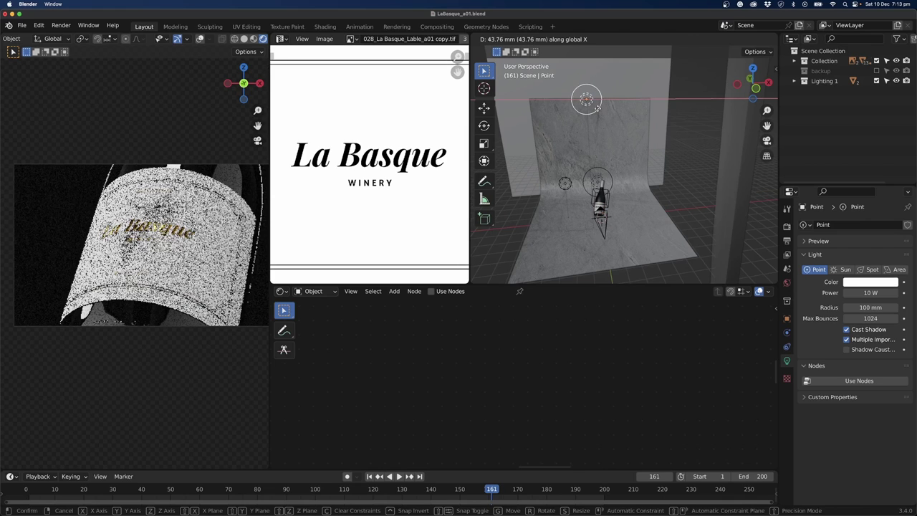
{"action": "left_click", "coordinate": [600, 142]}
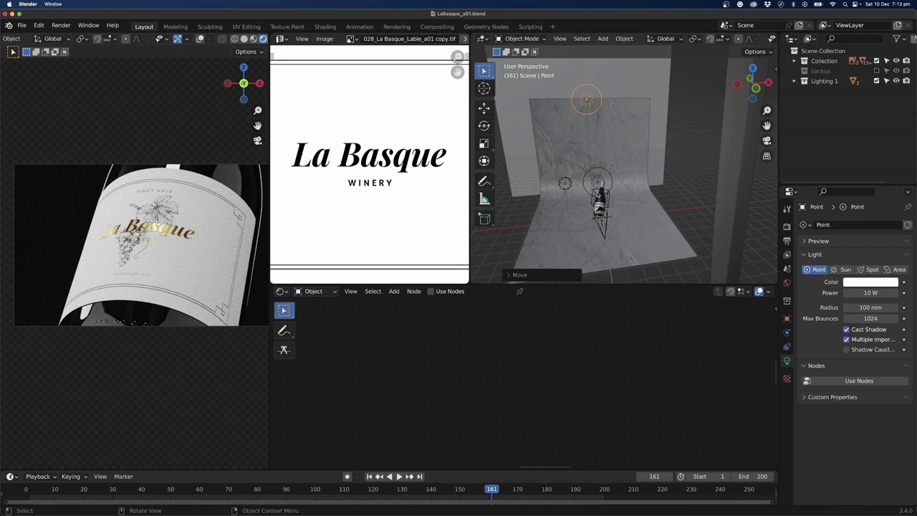
- Hide the overhead Point light and the Point.003 light beside the bottle, and inspect the label's foil up close
{"action": "scroll", "coordinate": [601, 211], "scroll_direction": "up", "scroll_amount": 2}
{"action": "middle_click_drag", "start_coordinate": [601, 211], "coordinate": [544, 116], "text": "shift"}
{"action": "scroll", "coordinate": [669, 160], "scroll_direction": "up", "scroll_amount": 3}
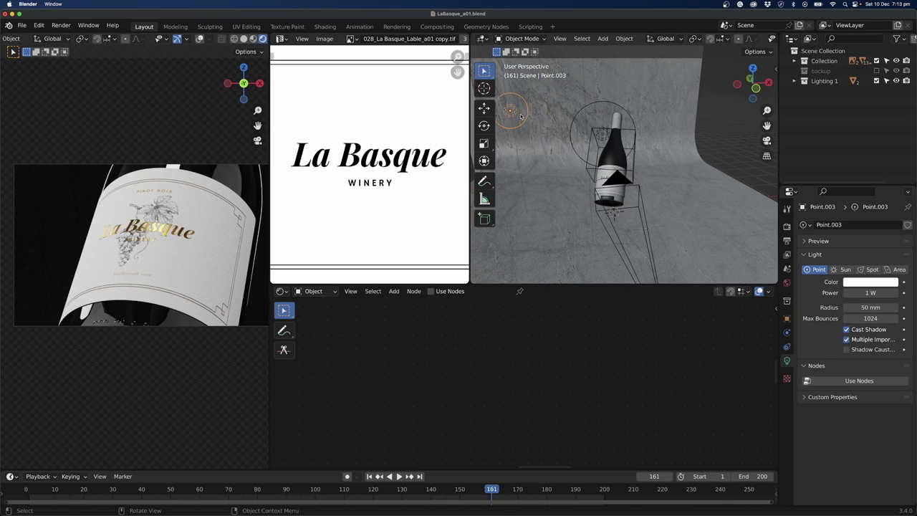
{"action": "scroll", "coordinate": [527, 126], "scroll_direction": "down", "scroll_amount": 4}
{"action": "middle_click_drag", "start_coordinate": [587, 100], "coordinate": [593, 154], "text": "shift"}
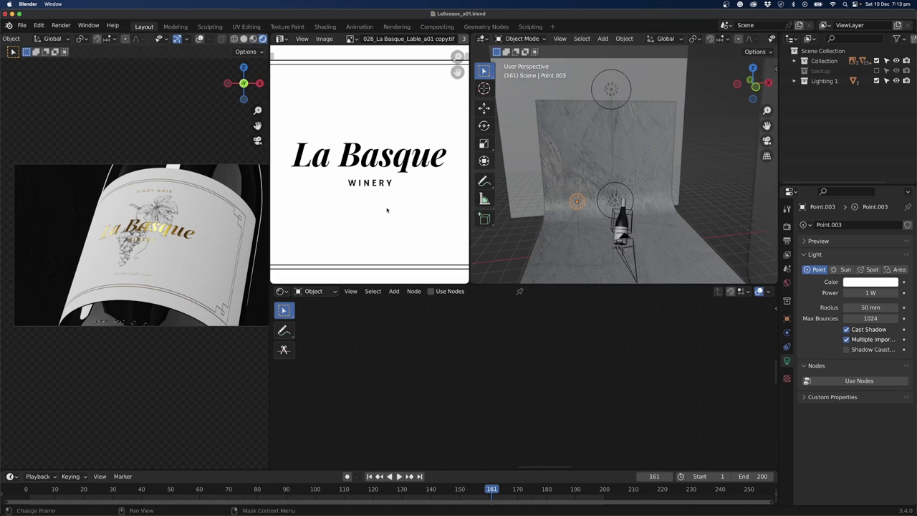
{"action": "left_click", "coordinate": [611, 90]}
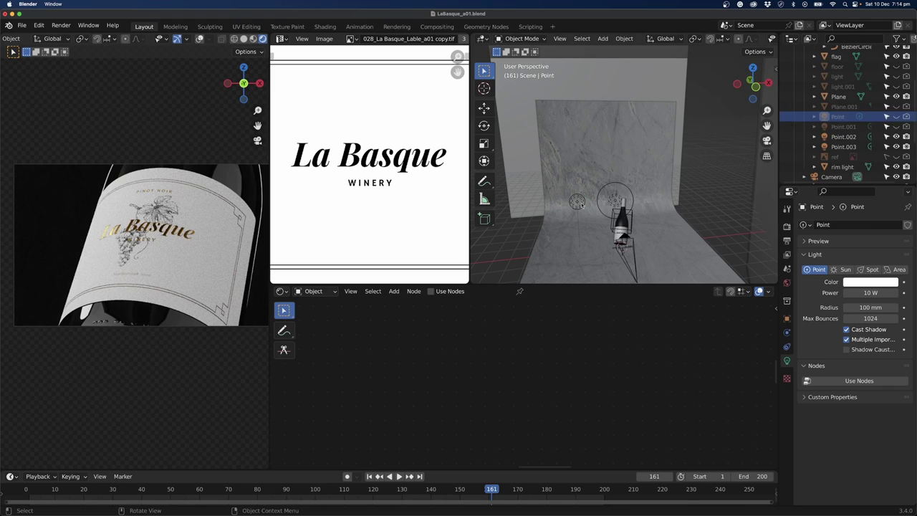
{"action": "left_click", "coordinate": [580, 203]}
{"action": "left_click", "coordinate": [896, 146]}
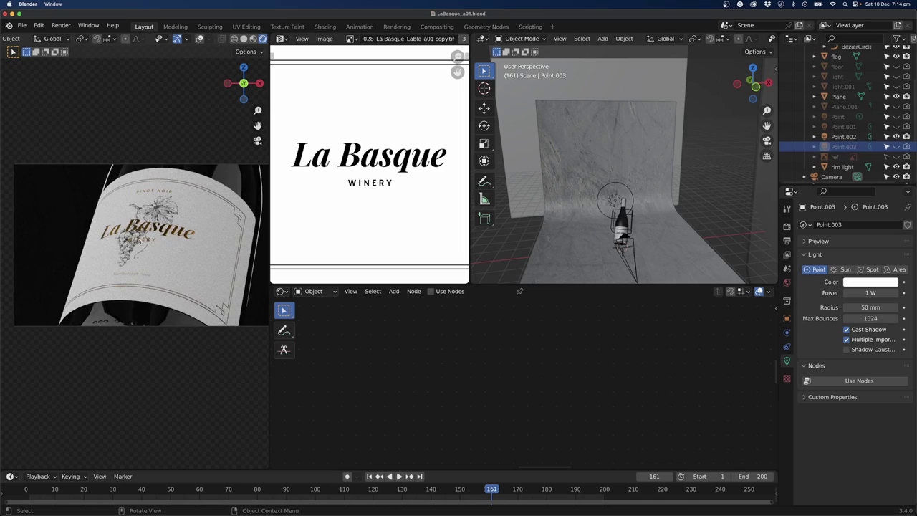
{"action": "scroll", "coordinate": [144, 241], "scroll_direction": "up", "scroll_amount": 3}
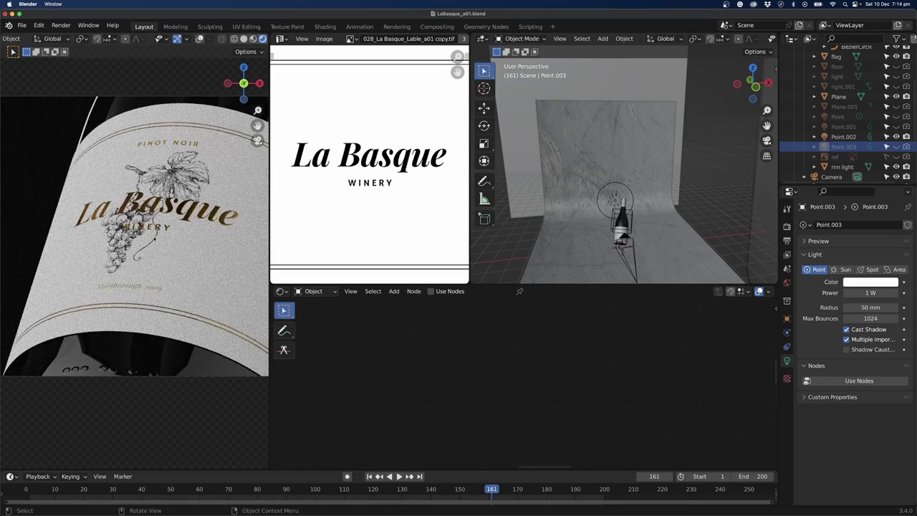
{"action": "scroll", "coordinate": [151, 163], "scroll_direction": "up", "scroll_amount": 3}
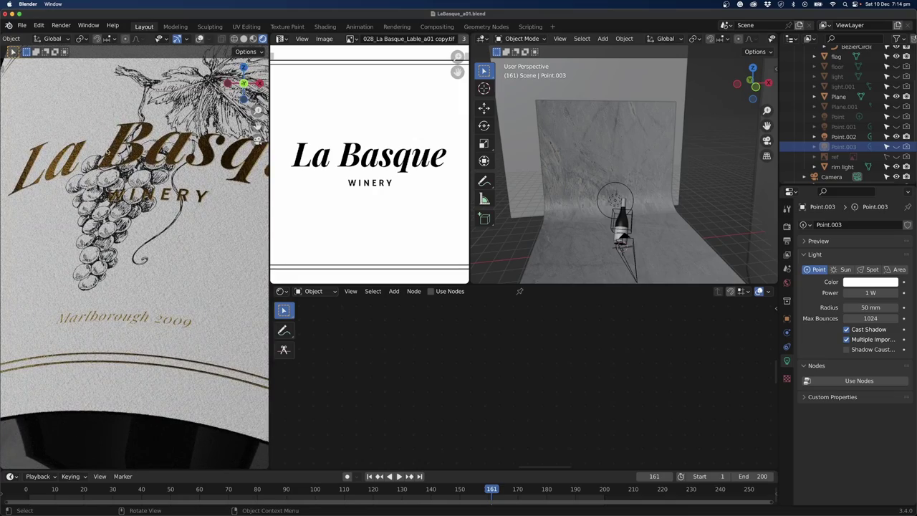
- Undo the hiding of both point lights and return the rendered view to the whole label
{"action": "left_click", "coordinate": [577, 201]}
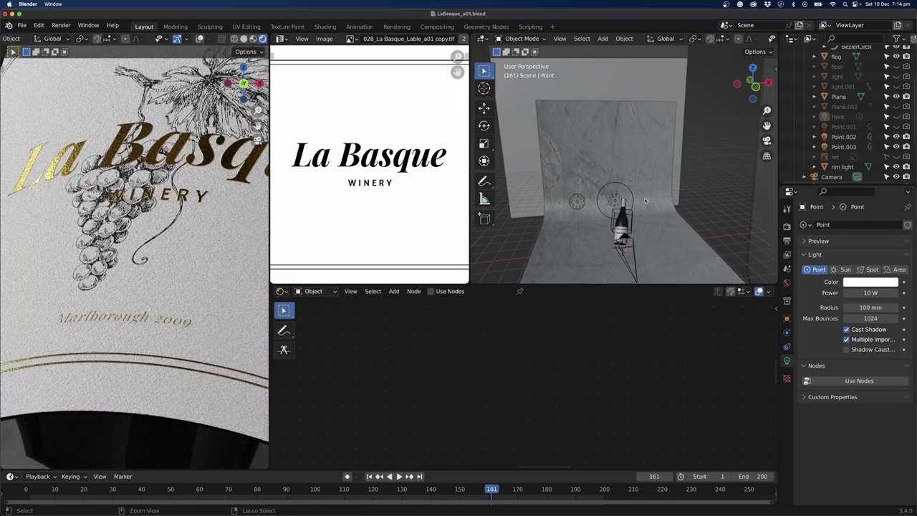
{"action": "key", "text": "super+z"}
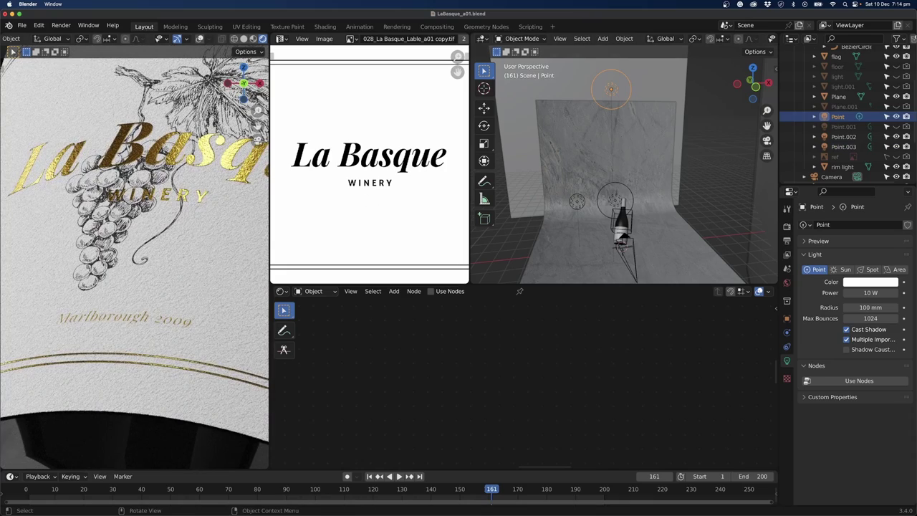
{"action": "key", "text": "KP_0"}
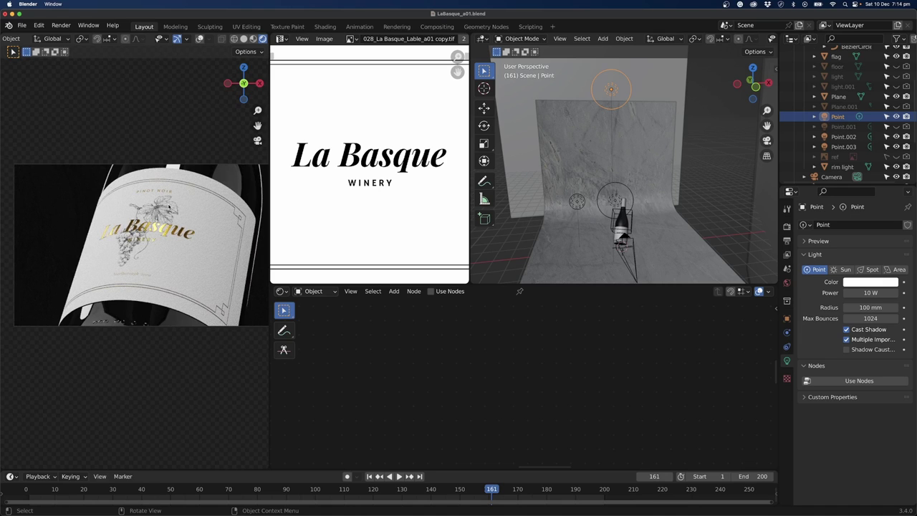
- Shift the gold foil's Base Color to a slightly yellower gold and lower its Roughness to about 0.062
{"action": "scroll", "coordinate": [169, 206], "scroll_direction": "up", "scroll_amount": 1}
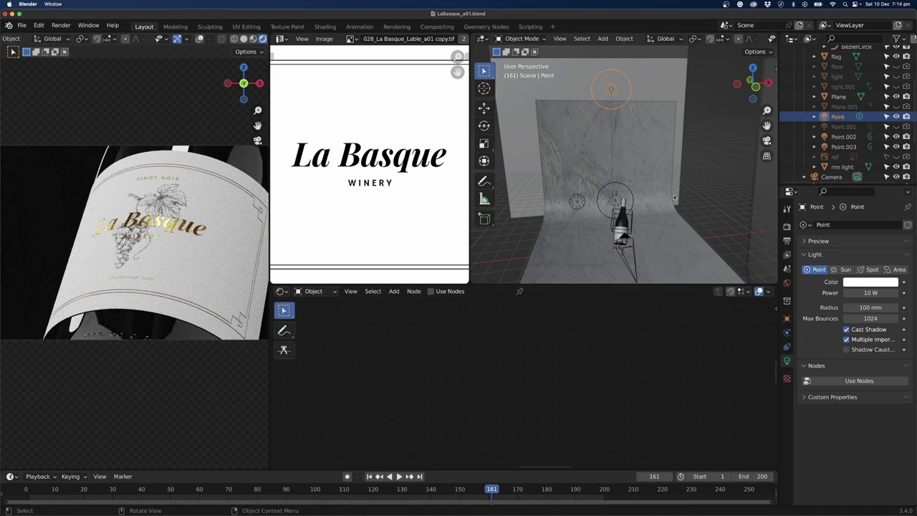
{"action": "scroll", "coordinate": [674, 197], "scroll_direction": "up", "scroll_amount": 5}
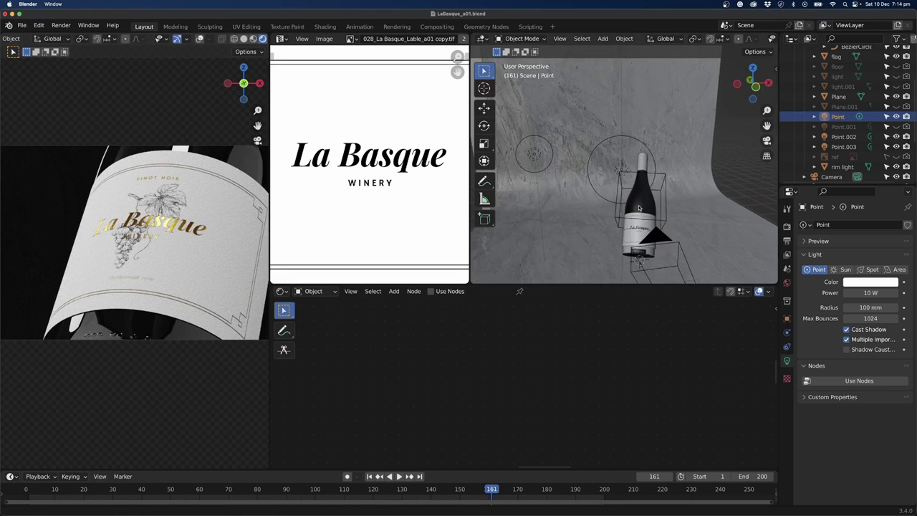
{"action": "scroll", "coordinate": [639, 207], "scroll_direction": "up", "scroll_amount": 3}
{"action": "left_click", "coordinate": [659, 215]}
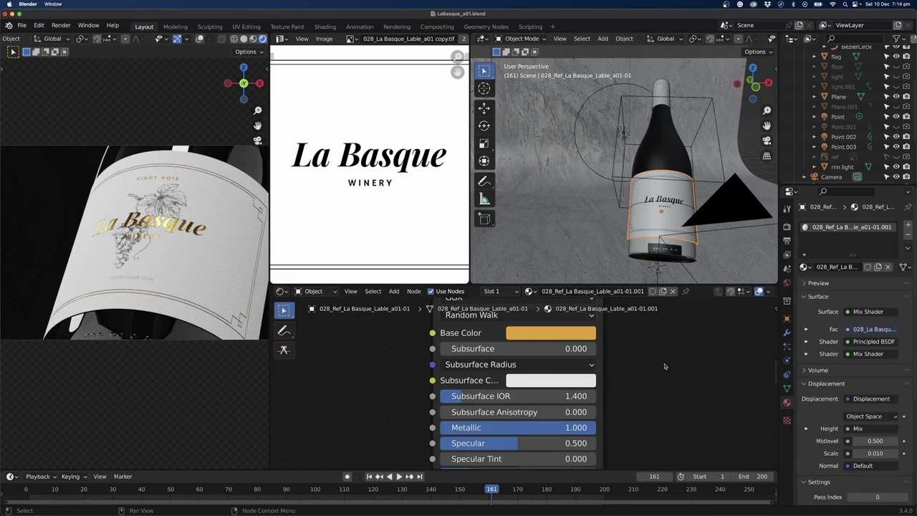
{"action": "scroll", "coordinate": [524, 386], "scroll_direction": "down", "scroll_amount": 2}
{"action": "left_click", "coordinate": [542, 348]}
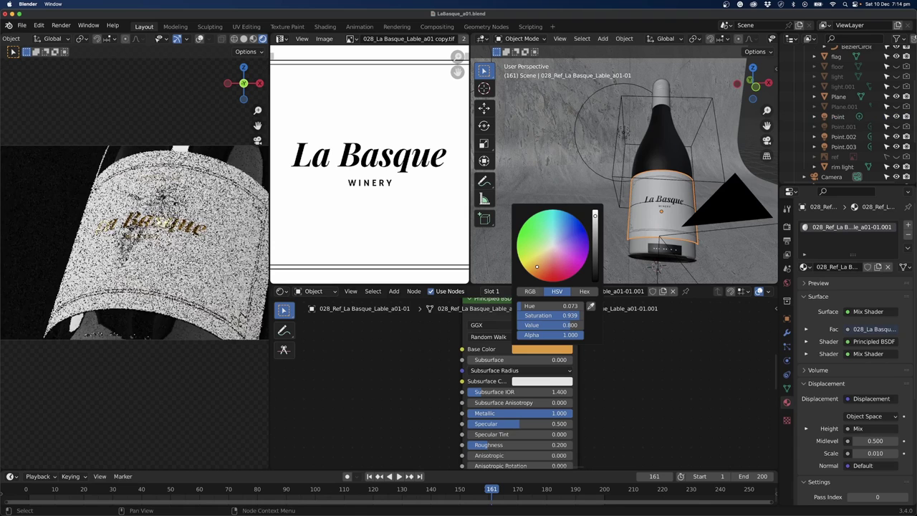
{"action": "left_click_drag", "start_coordinate": [529, 268], "coordinate": [535, 265]}
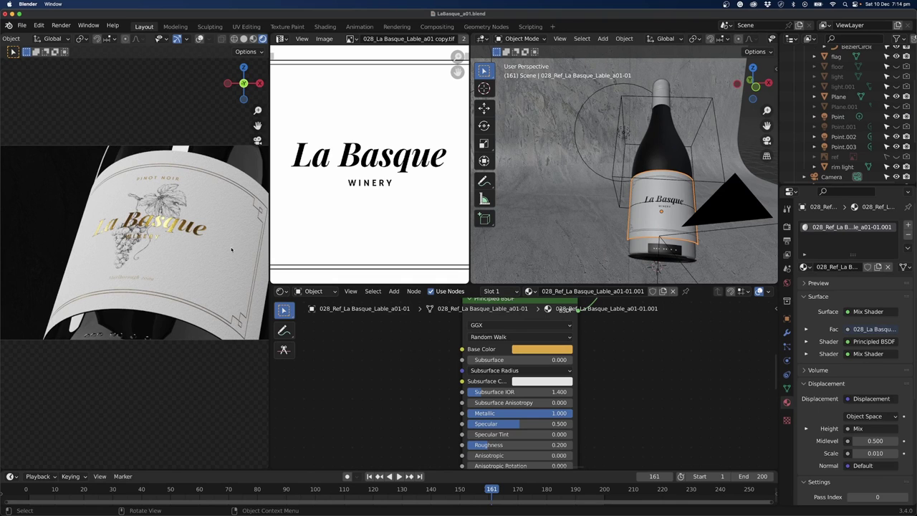
{"action": "left_click_drag", "start_coordinate": [488, 445], "coordinate": [474, 445]}
- Set the Bright/Contrast node's Bright value to 0.05
{"action": "scroll", "coordinate": [630, 401], "scroll_direction": "down", "scroll_amount": 5}
{"action": "middle_click_drag", "start_coordinate": [638, 401], "coordinate": [287, 370]}
{"action": "scroll", "coordinate": [628, 370], "scroll_direction": "up", "scroll_amount": 10}
{"action": "left_click", "coordinate": [556, 325]}
{"action": "type", "text": "0.05"}
{"action": "key", "text": "Return"}
{"action": "scroll", "coordinate": [429, 372], "scroll_direction": "up", "scroll_amount": 4}
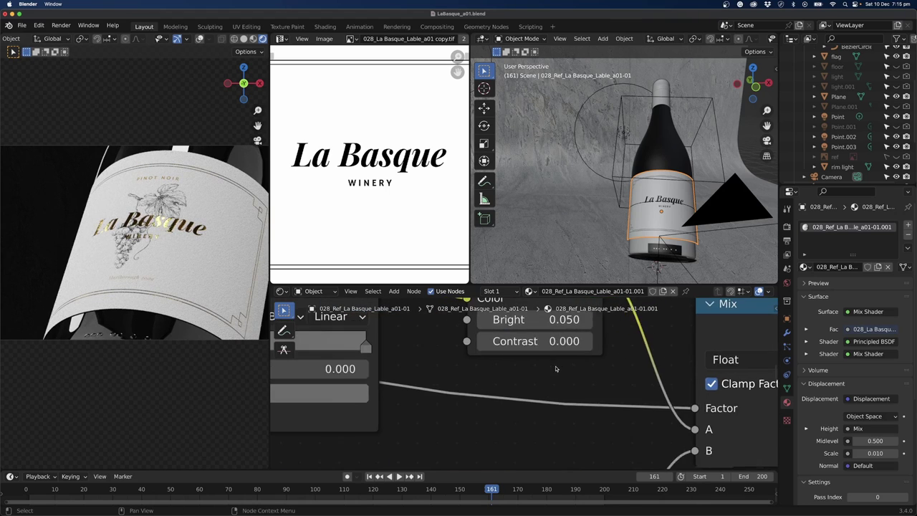
- Set the HSV Value of the selected ColorRamp stop's gray to 0.183
{"action": "left_click", "coordinate": [551, 412]}
{"action": "left_click", "coordinate": [505, 355]}
{"action": "type", "text": ".183"}
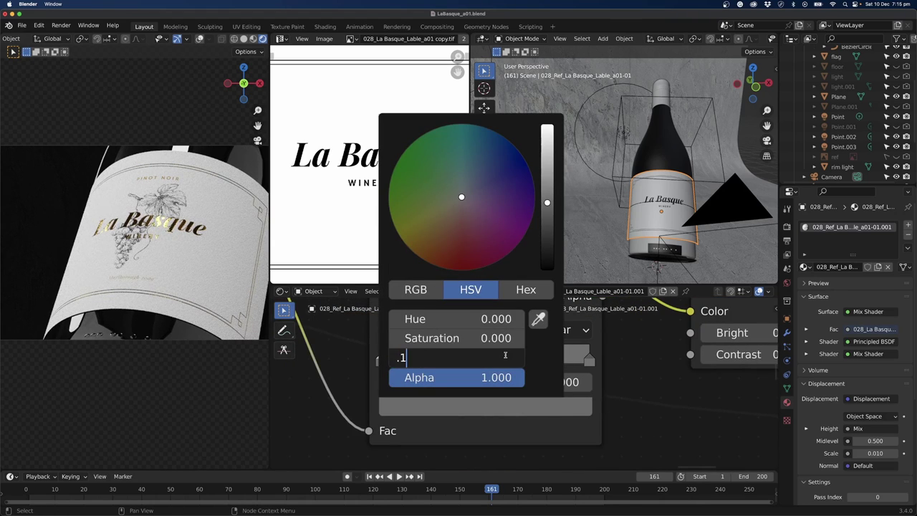
{"action": "key", "text": "Return"}
- Try Roughness values of 0.15 and about 0.217 on the gold foil's Principled BSDF
{"action": "scroll", "coordinate": [445, 363], "scroll_direction": "down", "scroll_amount": 4}
{"action": "middle_click_drag", "start_coordinate": [445, 366], "coordinate": [597, 356]}
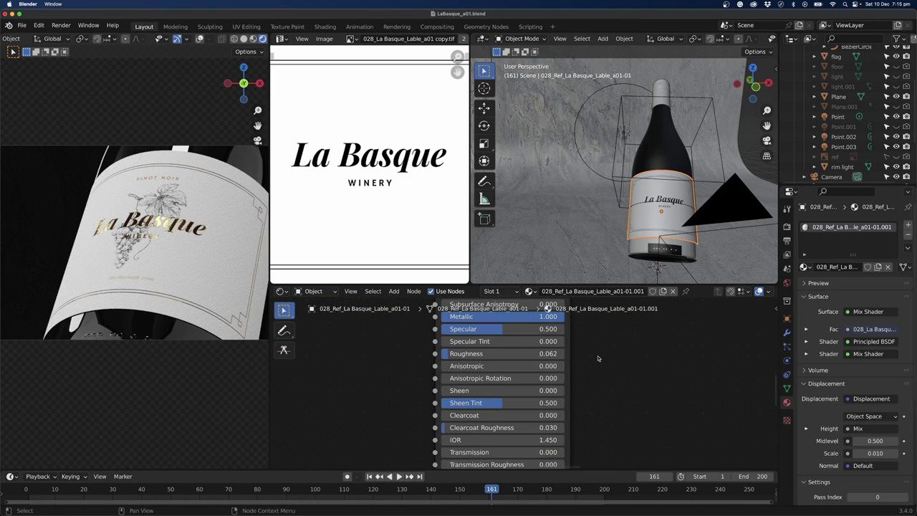
{"action": "left_click", "coordinate": [469, 353]}
{"action": "type", "text": ".15"}
{"action": "key", "text": "Return"}
{"action": "mouse_move", "coordinate": [468, 355]}
{"action": "left_mouse_down"}
{"action": "mouse_move", "coordinate": [487, 355]}
{"action": "mouse_move", "coordinate": [476, 355]}
{"action": "left_mouse_up"}
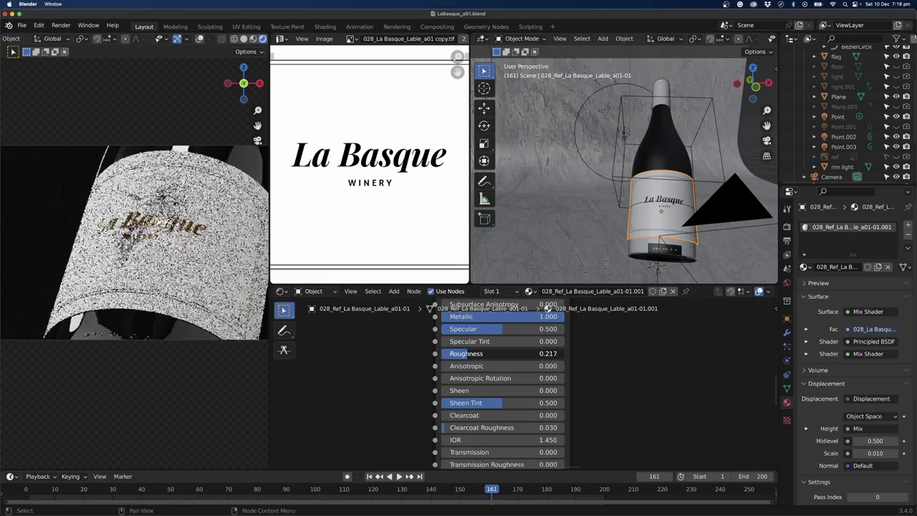
- Reduce the Roughness of the gold foil's Principled BSDF to about 0.179
{"action": "scroll", "coordinate": [623, 164], "scroll_direction": "down", "scroll_amount": 5}
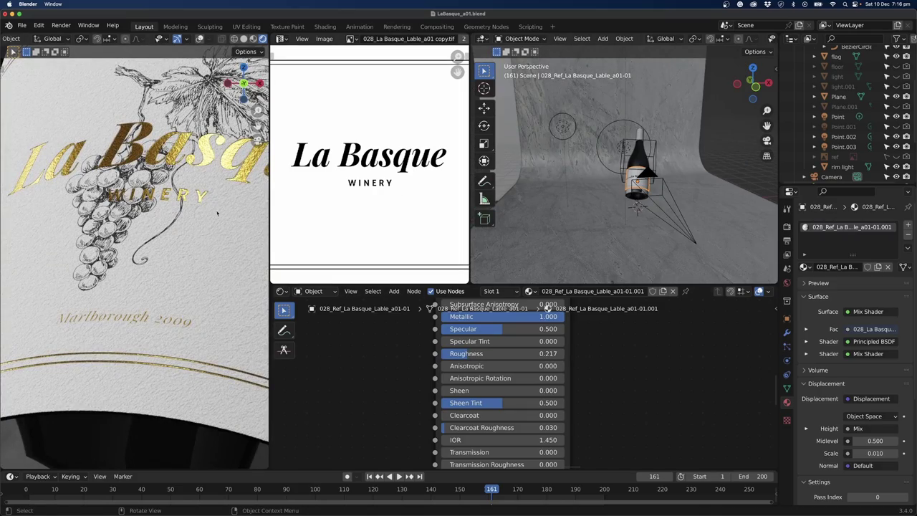
{"action": "scroll", "coordinate": [135, 258], "scroll_direction": "down", "scroll_amount": 2}
{"action": "scroll", "coordinate": [622, 185], "scroll_direction": "down", "scroll_amount": 4}
{"action": "scroll", "coordinate": [622, 185], "scroll_direction": "up", "scroll_amount": 4}
{"action": "middle_click_drag", "start_coordinate": [622, 185], "coordinate": [588, 154]}
{"action": "scroll", "coordinate": [134, 258], "scroll_direction": "down", "scroll_amount": 1}
{"action": "left_click_drag", "start_coordinate": [469, 355], "coordinate": [464, 354]}
- Check the world background's Environment Texture input, then render the current frame and view the label closer
{"action": "left_click", "coordinate": [786, 282]}
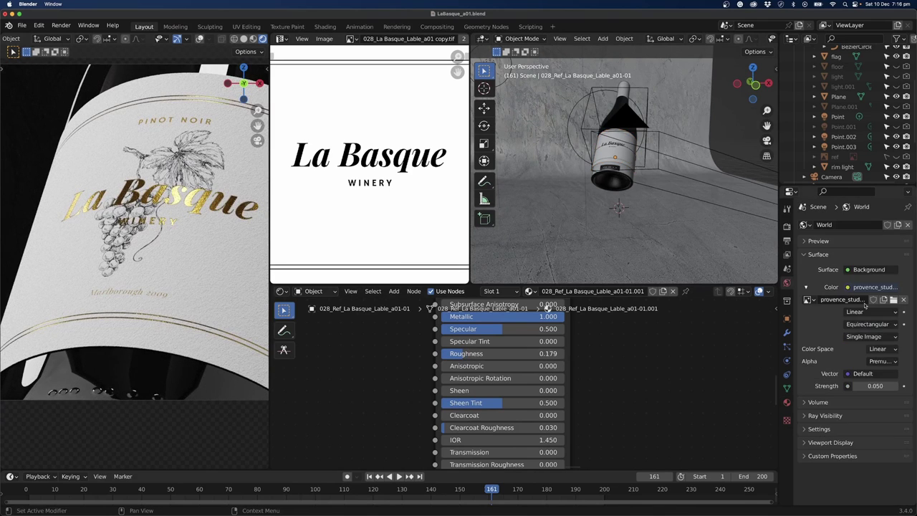
{"action": "left_click", "coordinate": [847, 287]}
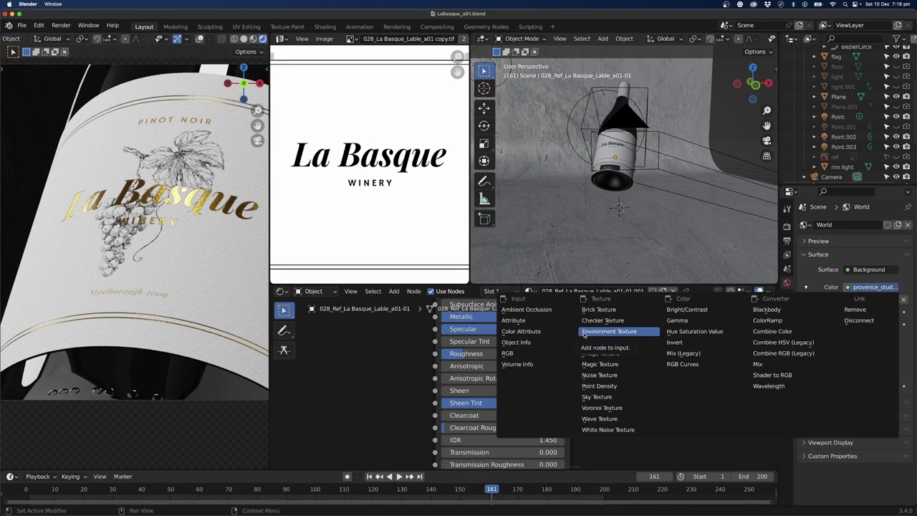
{"action": "left_click", "coordinate": [612, 332]}
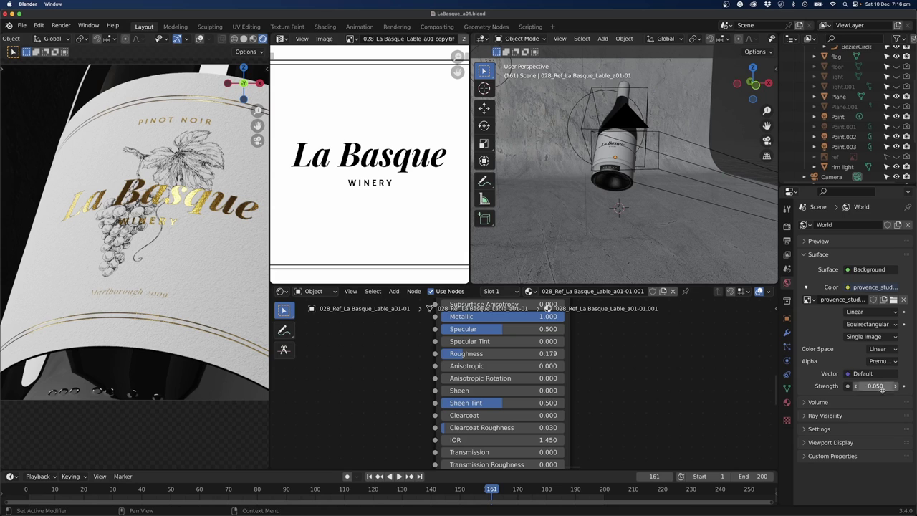
{"action": "key", "text": "F12"}
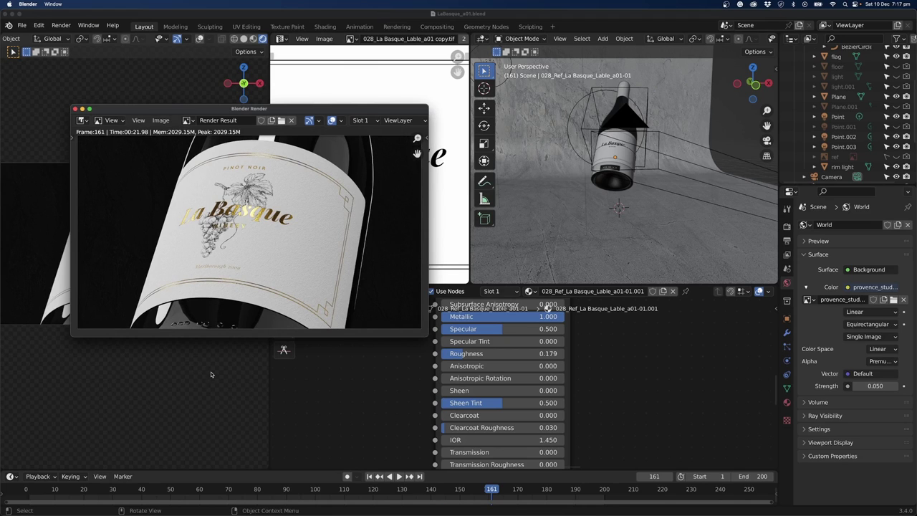
{"action": "scroll", "coordinate": [260, 236], "scroll_direction": "up", "scroll_amount": 2}
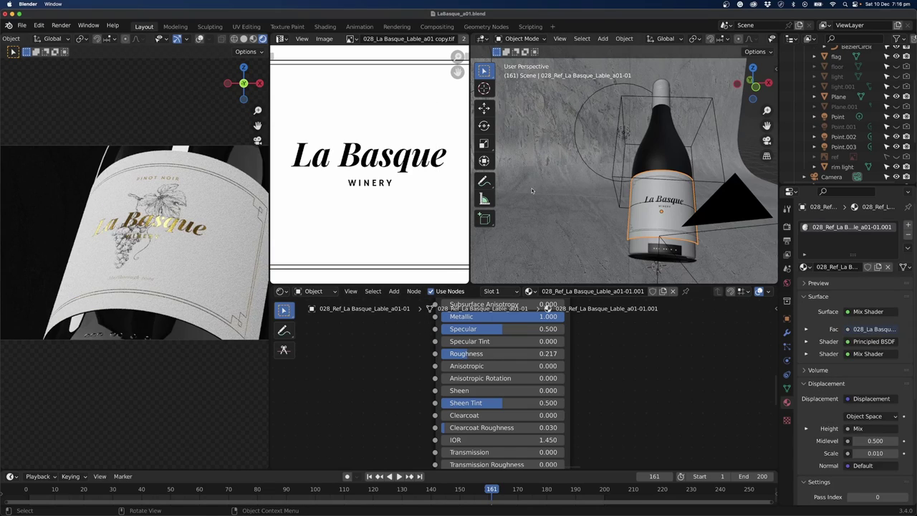
- Inspect the foil lettering and paper texture up close and the light setup around the bottle from farther away
{"action": "scroll", "coordinate": [532, 190], "scroll_direction": "down", "scroll_amount": 5}
{"action": "scroll", "coordinate": [140, 211], "scroll_direction": "up", "scroll_amount": 7}
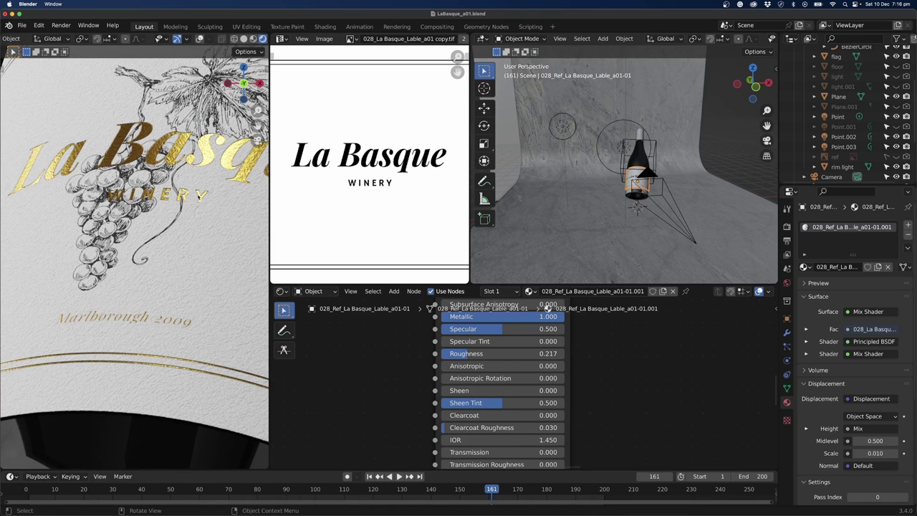
{"action": "scroll", "coordinate": [165, 214], "scroll_direction": "down", "scroll_amount": 4}
{"action": "scroll", "coordinate": [126, 224], "scroll_direction": "up", "scroll_amount": 2}
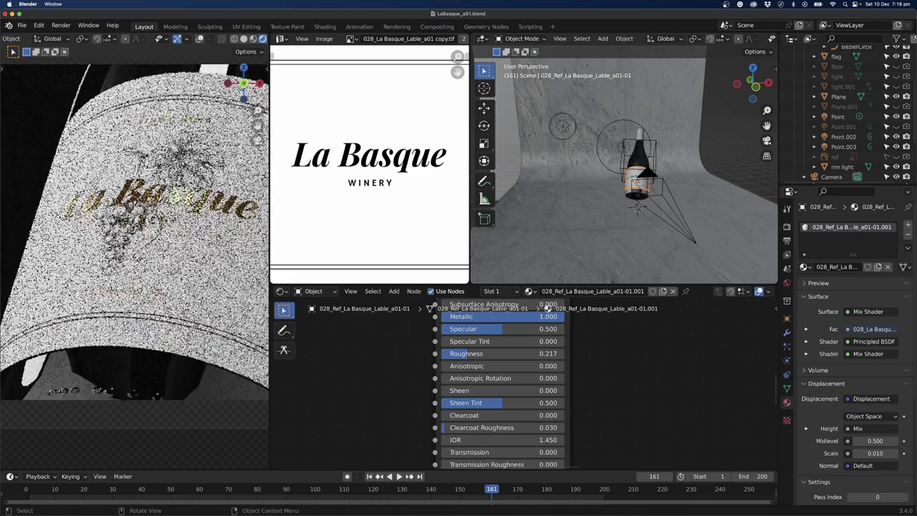
{"action": "scroll", "coordinate": [623, 185], "scroll_direction": "down", "scroll_amount": 5}
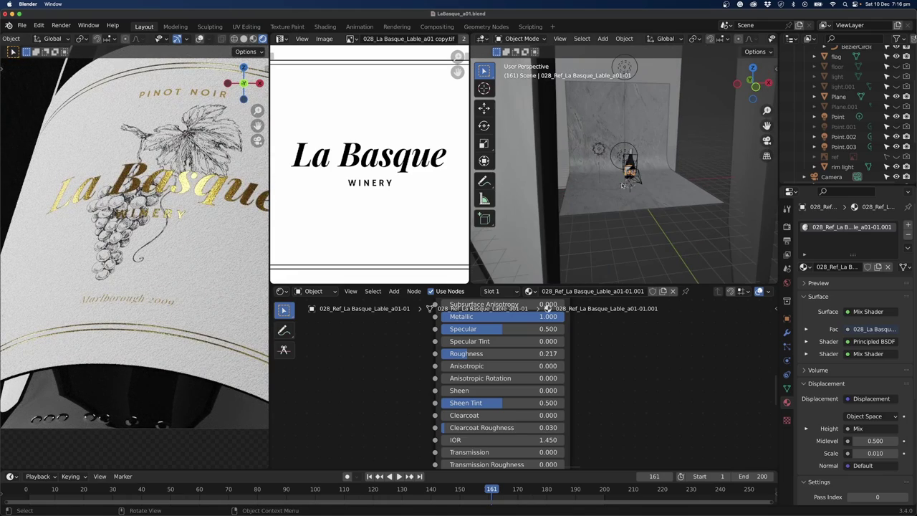
- Adjust the foil's Roughness to about 0.179 while viewing the bottle from a lower angle
{"action": "middle_click_drag", "start_coordinate": [643, 171], "coordinate": [617, 146]}
{"action": "scroll", "coordinate": [617, 146], "scroll_direction": "up", "scroll_amount": 6}
{"action": "middle_click_drag", "start_coordinate": [551, 98], "coordinate": [642, 171], "text": "shift"}
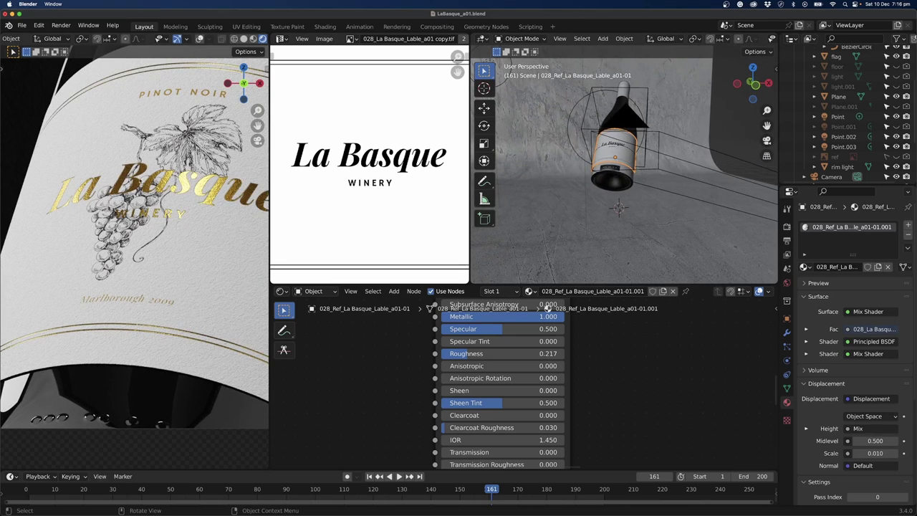
{"action": "scroll", "coordinate": [135, 257], "scroll_direction": "down", "scroll_amount": 1}
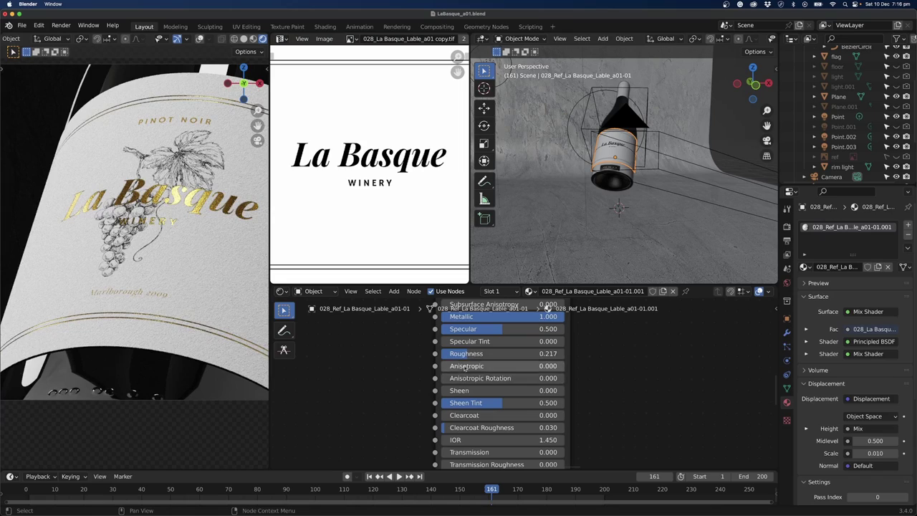
{"action": "left_click_drag", "start_coordinate": [465, 353], "coordinate": [456, 354]}
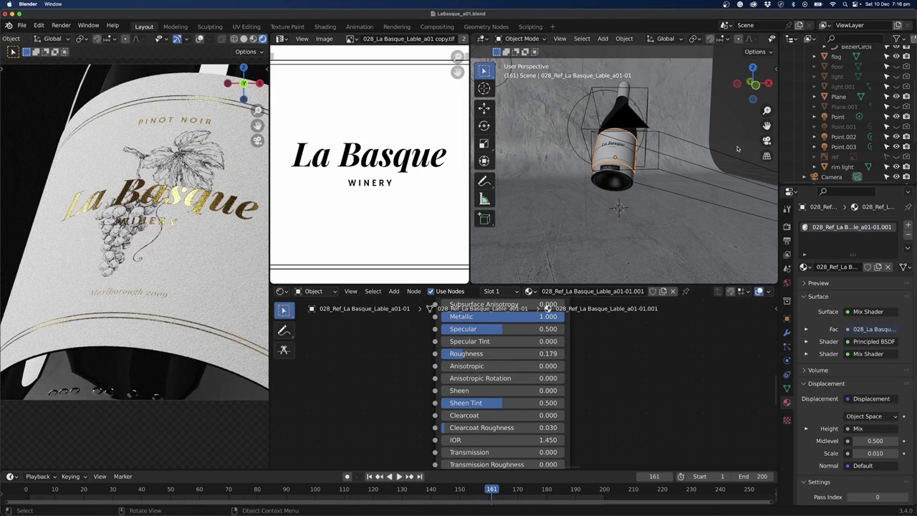
- Review which texture and strength feed the world background's color
{"action": "left_click", "coordinate": [787, 282]}
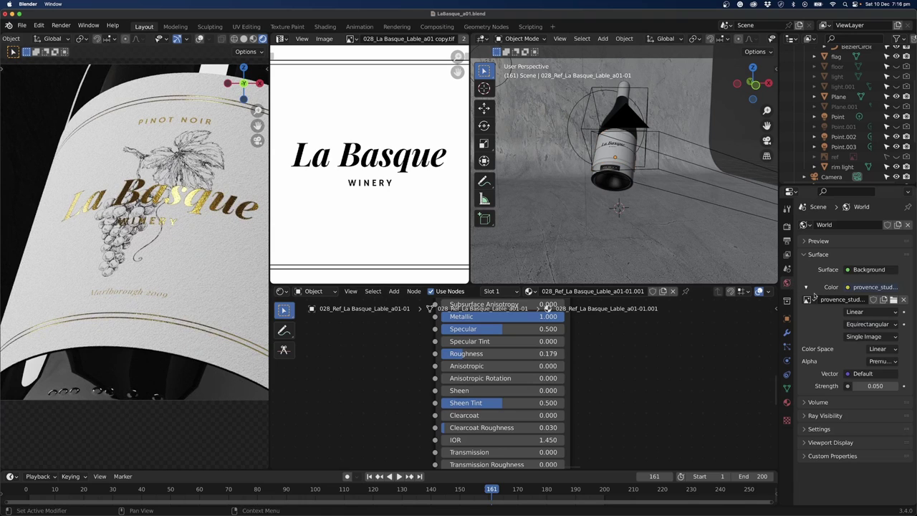
{"action": "left_click", "coordinate": [859, 288]}
{"action": "scroll", "coordinate": [207, 208], "scroll_direction": "down", "scroll_amount": 3}
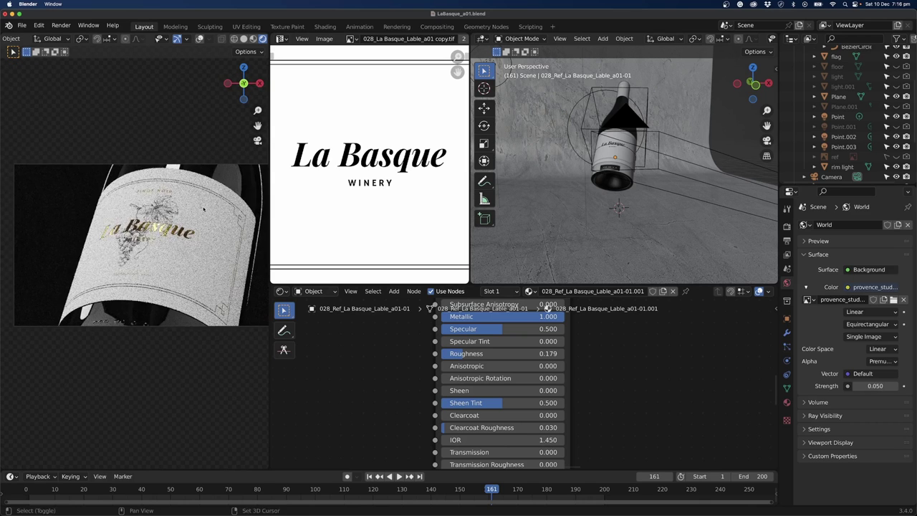
- Save the Blender file and render the current frame as a still image
{"action": "middle_click_drag", "start_coordinate": [206, 207], "coordinate": [184, 206], "text": "shift"}
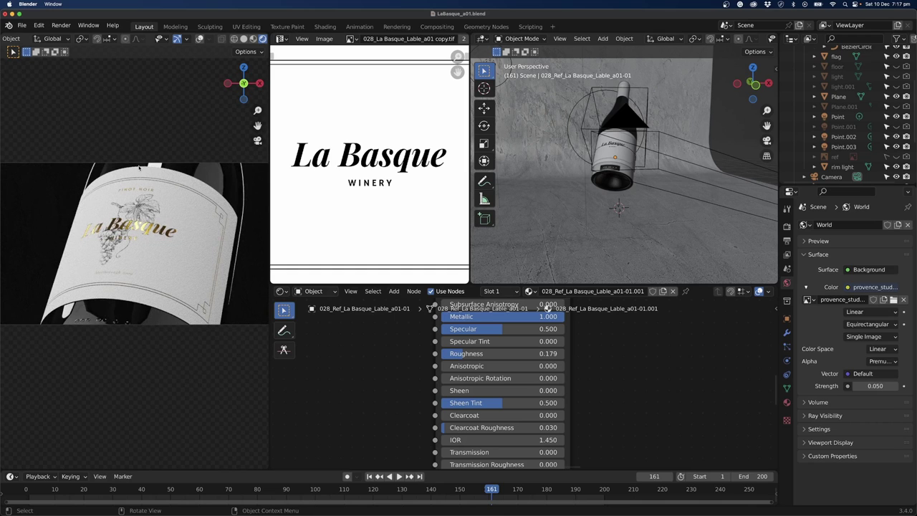
{"action": "key", "text": "super+s"}
{"action": "left_click", "coordinate": [60, 25]}
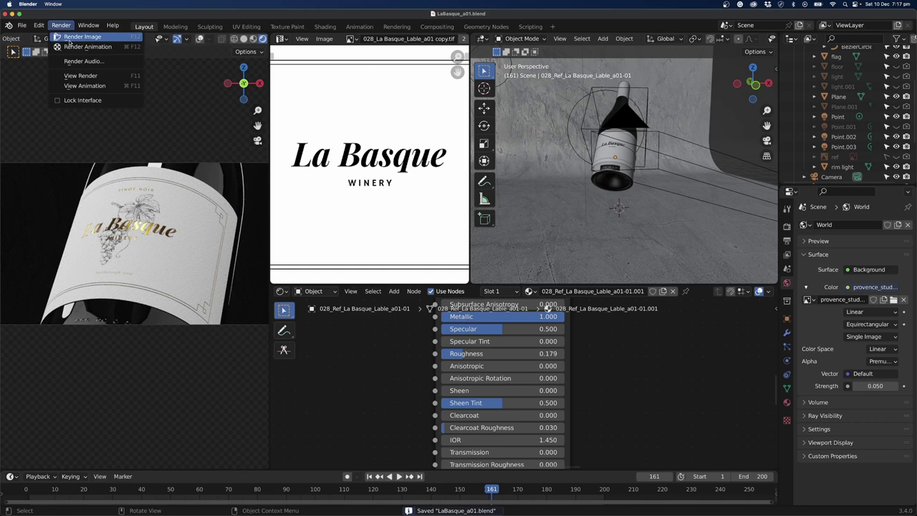
{"action": "left_click", "coordinate": [78, 36]}
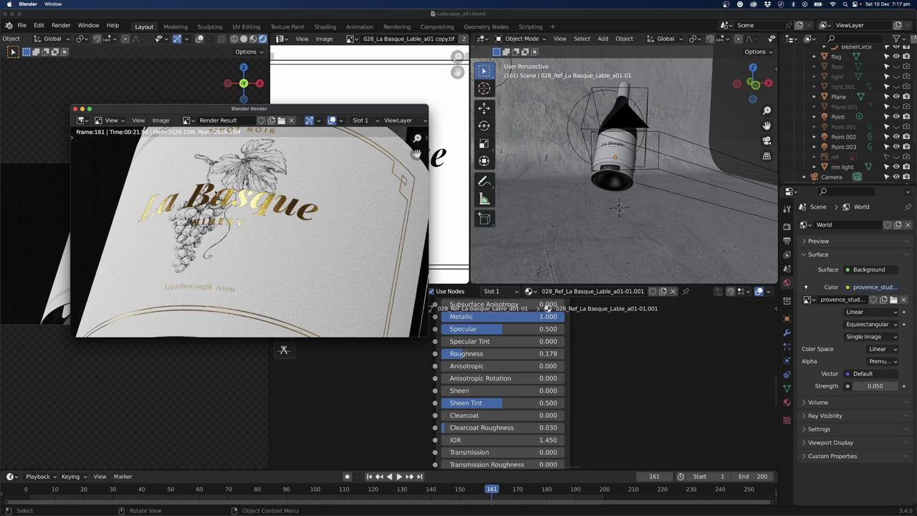